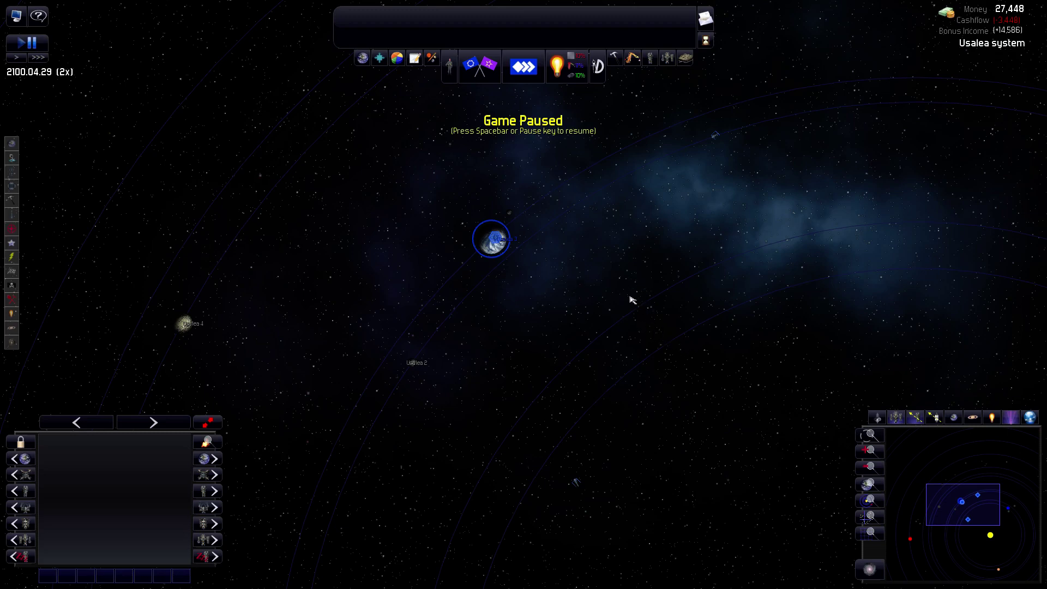
Select Voyager of Usalea at Usalea 3 and review its P/C - Gas Extractor design's Mining Engine.
{"action": "left_click_drag", "start_coordinate": [631, 329], "coordinate": [580, 315]}
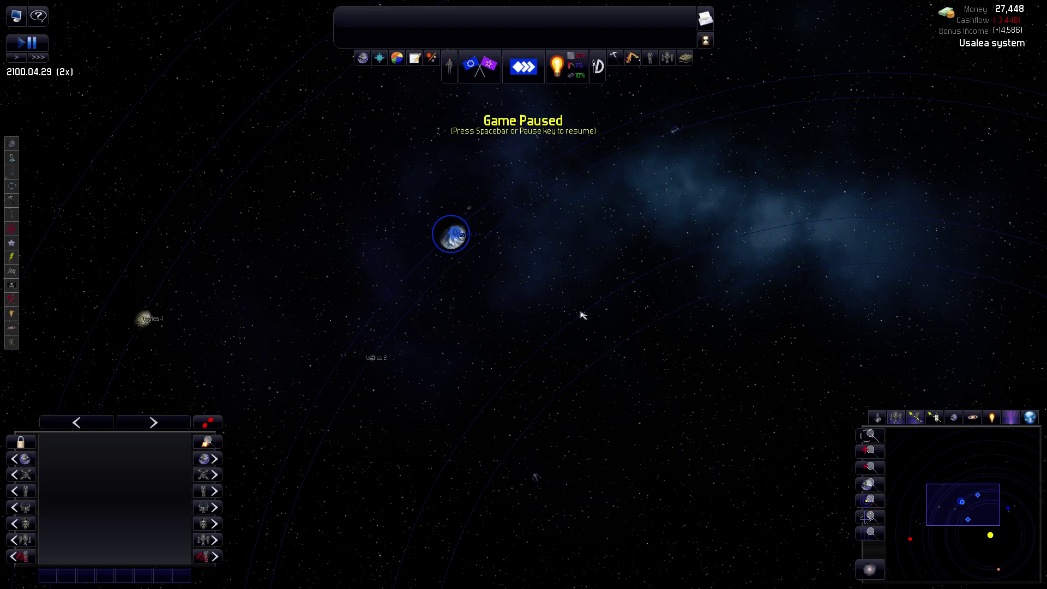
{"action": "scroll", "coordinate": [485, 241], "scroll_direction": "up", "scroll_amount": 2}
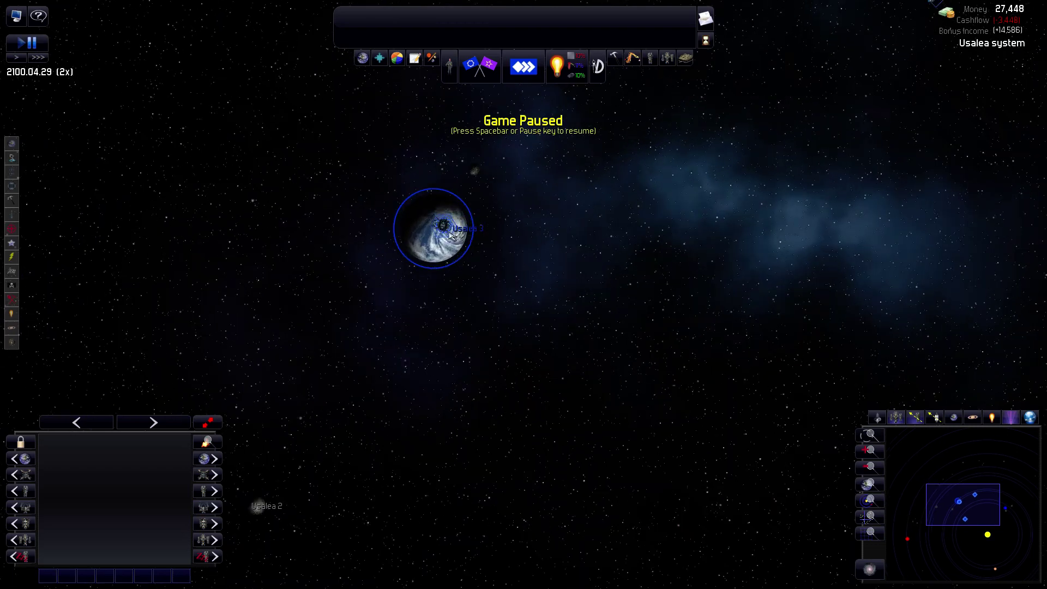
{"action": "scroll", "coordinate": [485, 241], "scroll_direction": "up", "scroll_amount": 2}
{"action": "left_click", "coordinate": [446, 222]}
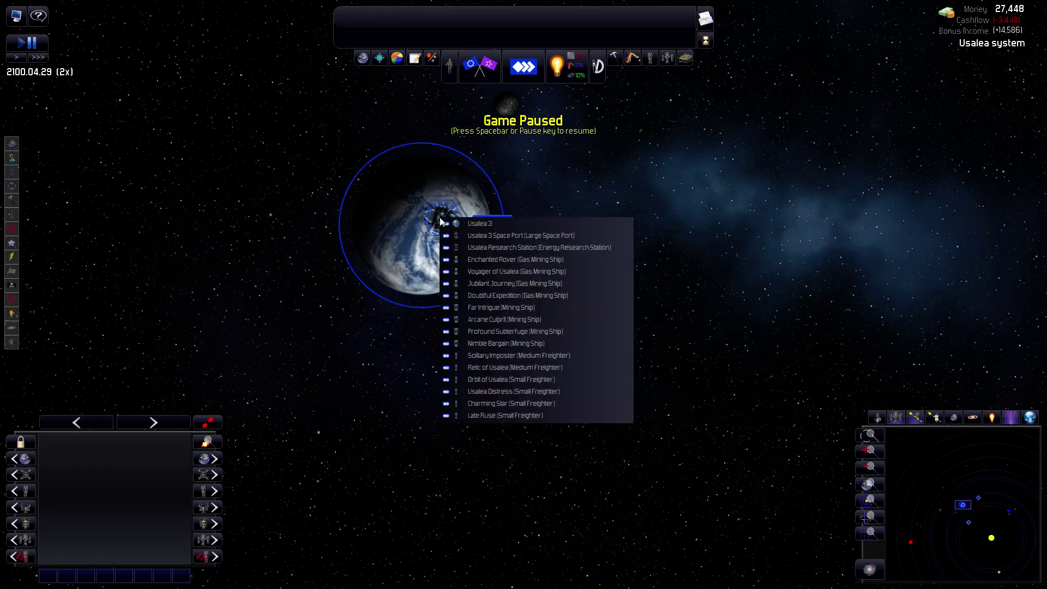
{"action": "left_click", "coordinate": [540, 272]}
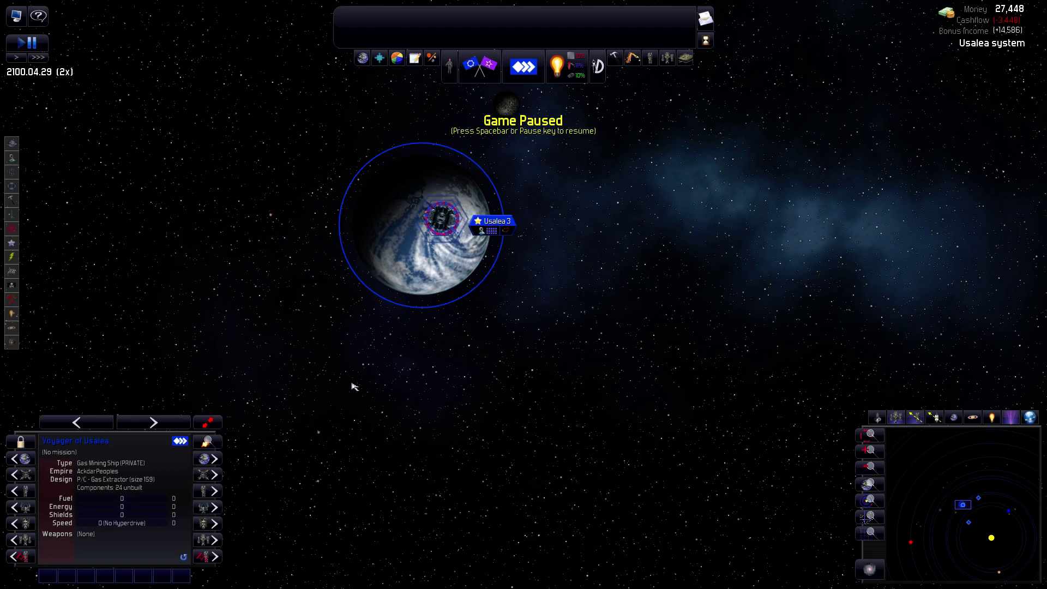
{"action": "left_click", "coordinate": [114, 480]}
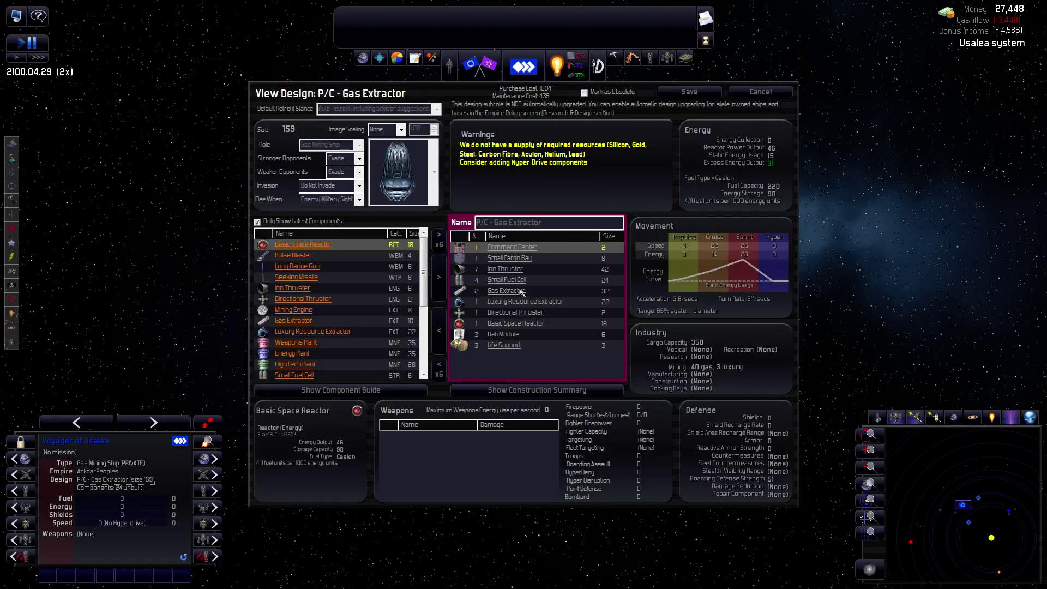
{"action": "left_click", "coordinate": [290, 312]}
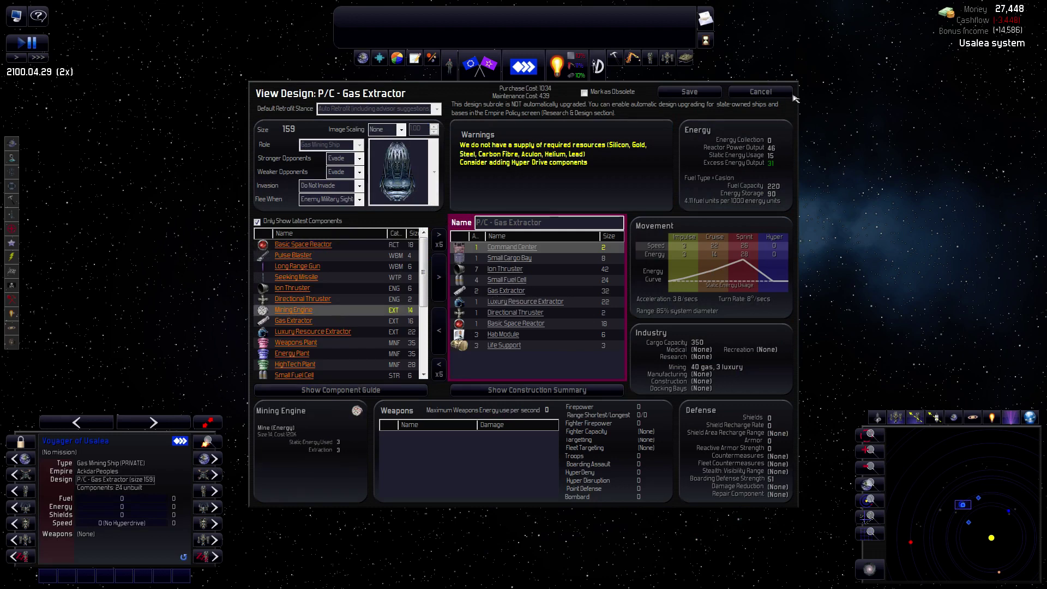
{"action": "left_click", "coordinate": [765, 94]}
{"action": "scroll", "coordinate": [514, 296], "scroll_direction": "down", "scroll_amount": 3}
{"action": "scroll", "coordinate": [508, 286], "scroll_direction": "down", "scroll_amount": 2}
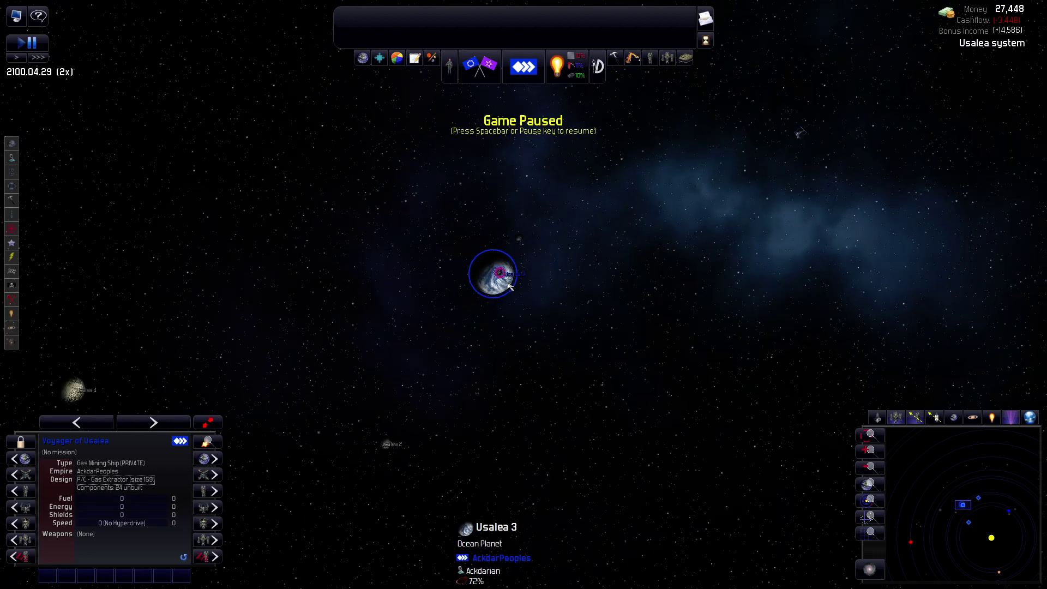
{"action": "scroll", "coordinate": [657, 266], "scroll_direction": "down", "scroll_amount": 2}
{"action": "scroll", "coordinate": [670, 287], "scroll_direction": "down", "scroll_amount": 1}
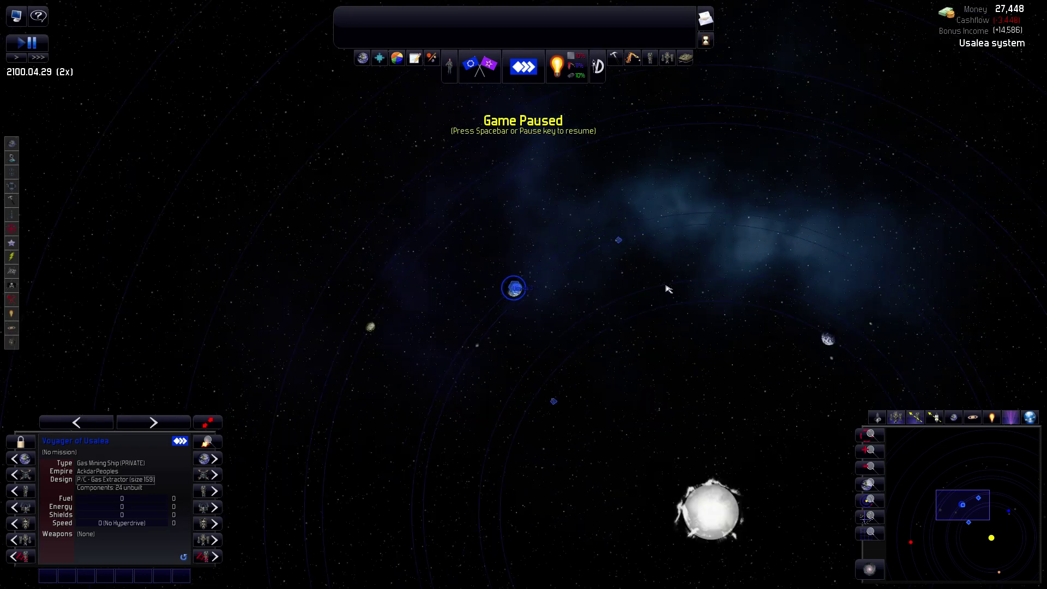
{"action": "scroll", "coordinate": [690, 286], "scroll_direction": "down", "scroll_amount": 1}
{"action": "scroll", "coordinate": [630, 256], "scroll_direction": "down", "scroll_amount": 1}
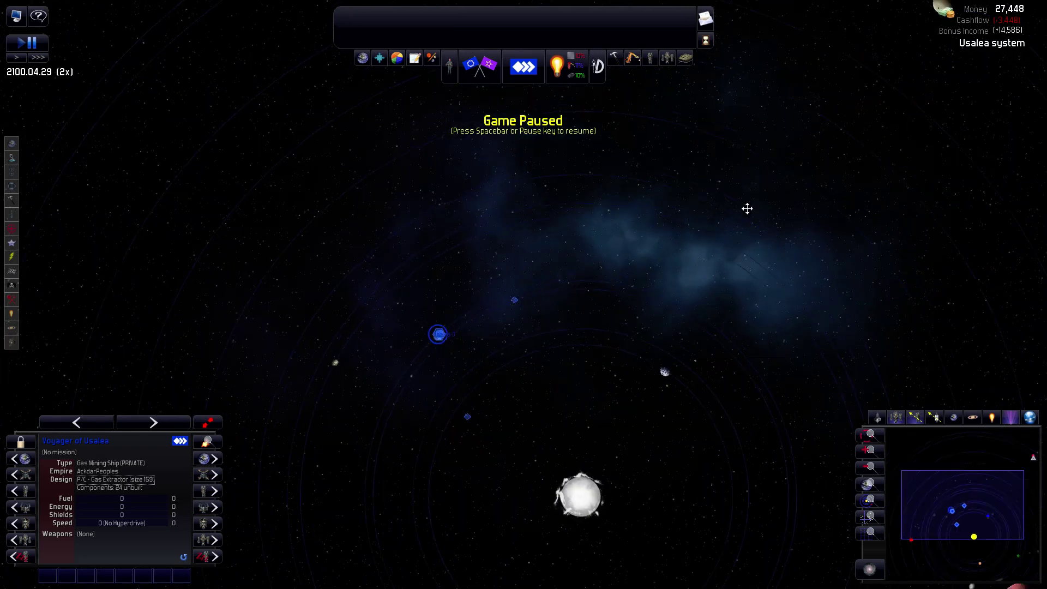
Survey the Usalea system, then bring up Usalea 3 Space Port's Construction Yards cargo panel.
{"action": "mouse_move", "coordinate": [876, 188]}
{"action": "left_mouse_down"}
{"action": "mouse_move", "coordinate": [629, 236]}
{"action": "mouse_move", "coordinate": [510, 396]}
{"action": "mouse_move", "coordinate": [581, 139]}
{"action": "left_mouse_up"}
{"action": "left_click_drag", "start_coordinate": [465, 306], "coordinate": [379, 271]}
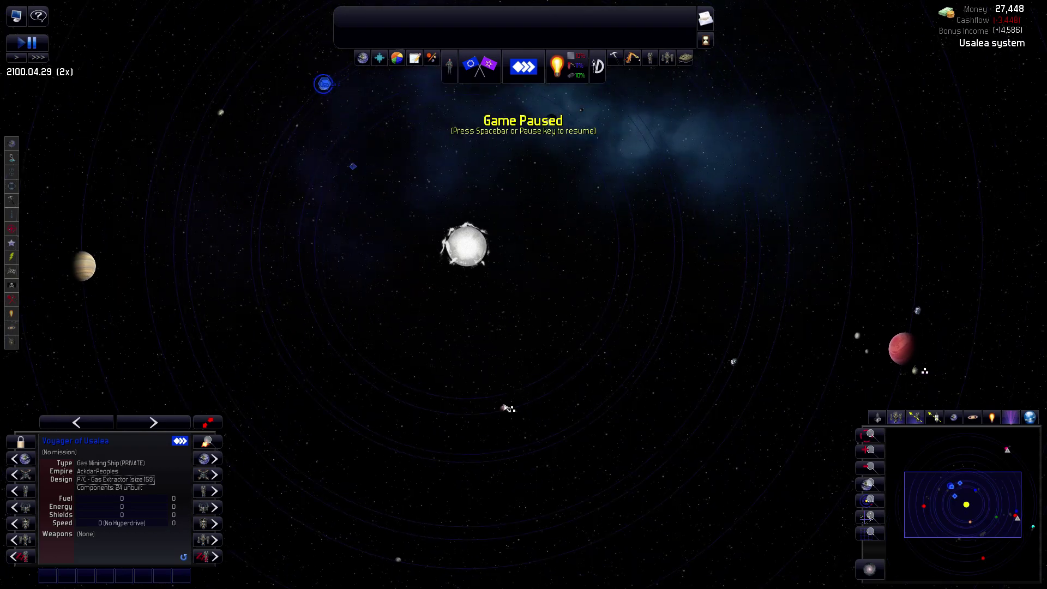
{"action": "left_click_drag", "start_coordinate": [364, 225], "coordinate": [554, 350]}
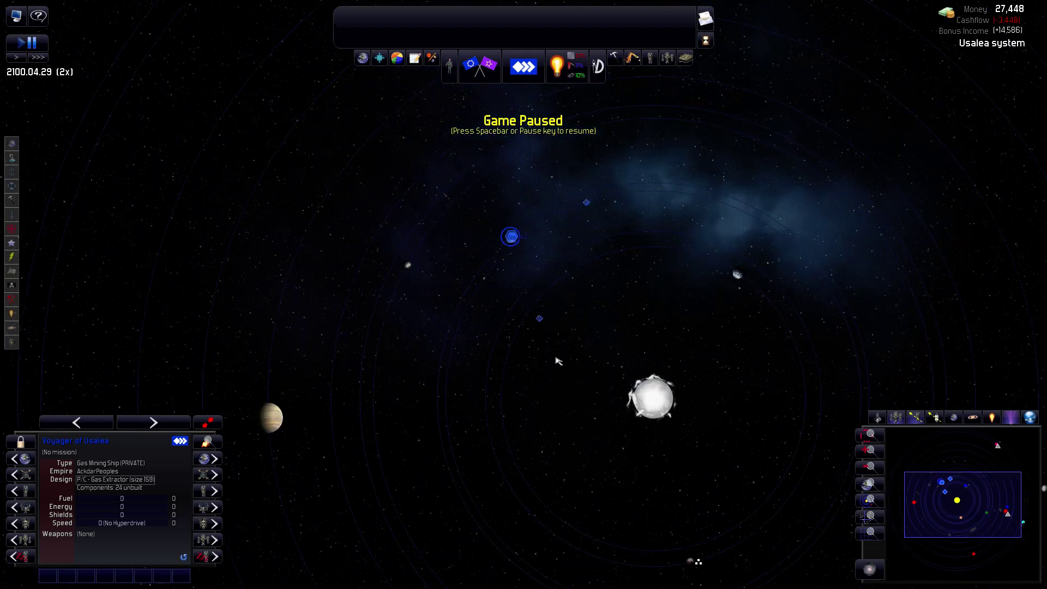
{"action": "scroll", "coordinate": [538, 237], "scroll_direction": "up", "scroll_amount": 2}
{"action": "scroll", "coordinate": [507, 255], "scroll_direction": "up", "scroll_amount": 2}
{"action": "scroll", "coordinate": [491, 256], "scroll_direction": "up", "scroll_amount": 2}
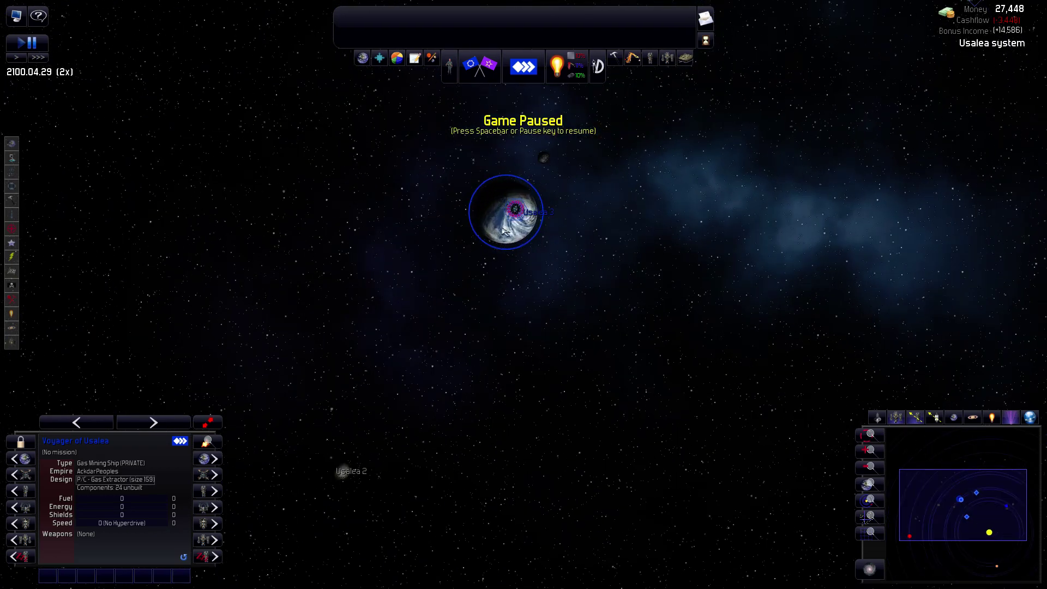
{"action": "scroll", "coordinate": [528, 258], "scroll_direction": "up", "scroll_amount": 2}
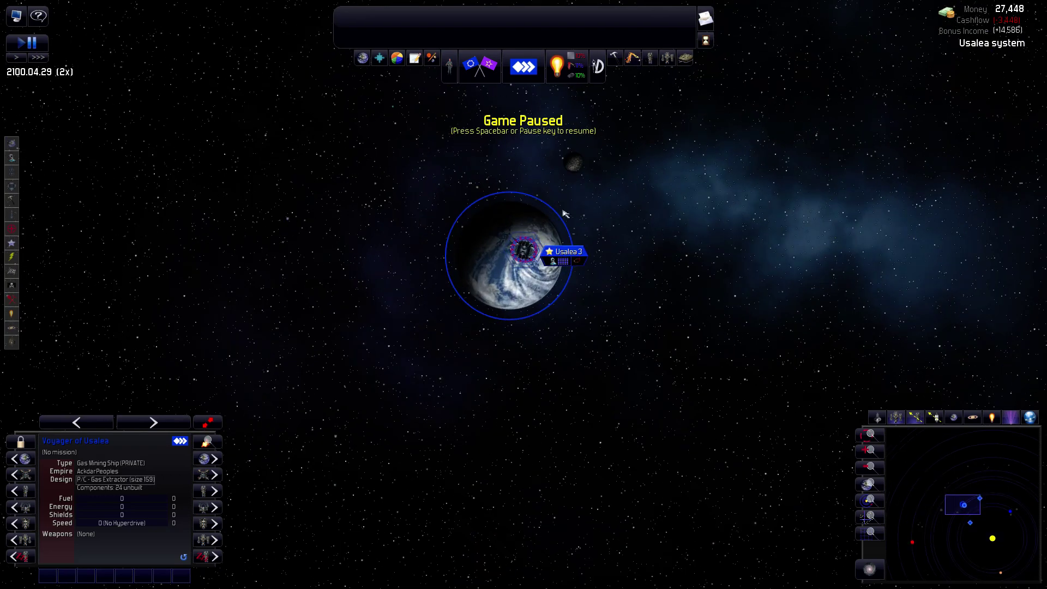
{"action": "scroll", "coordinate": [508, 353], "scroll_direction": "down", "scroll_amount": 2}
{"action": "scroll", "coordinate": [458, 381], "scroll_direction": "down", "scroll_amount": 2}
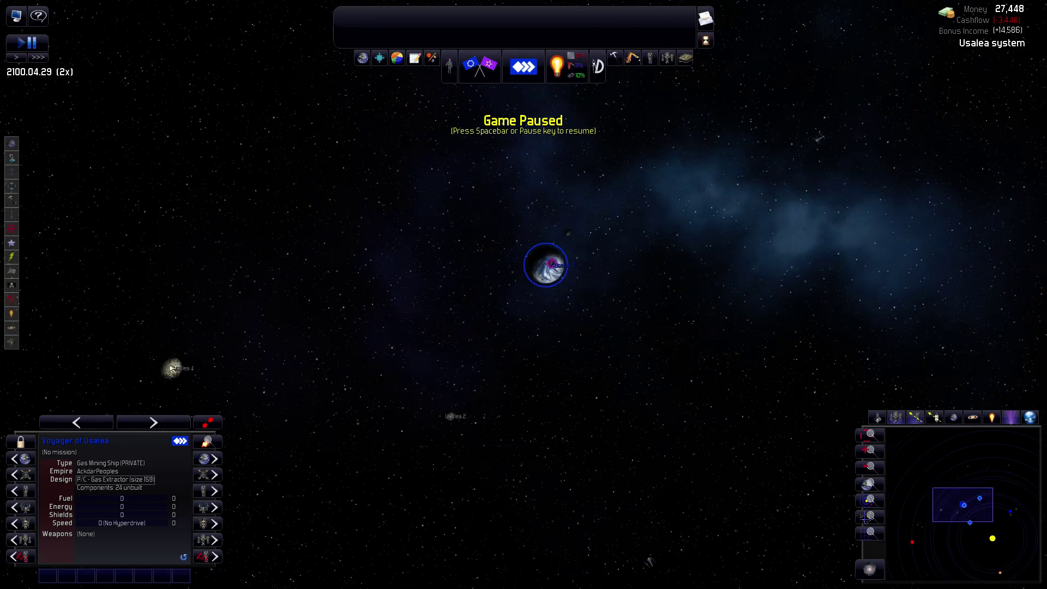
{"action": "scroll", "coordinate": [561, 242], "scroll_direction": "up", "scroll_amount": 2}
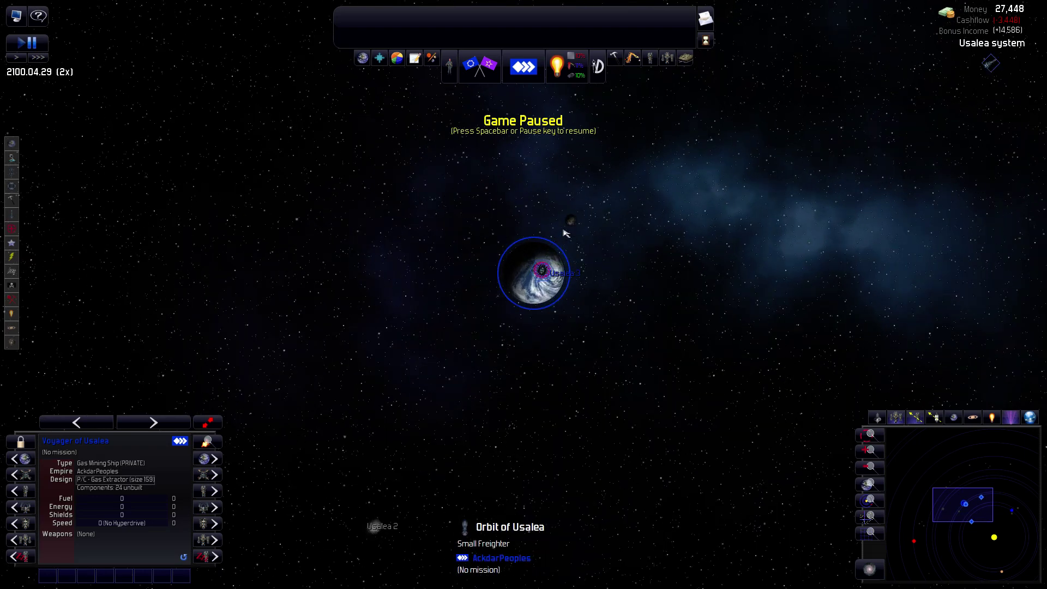
{"action": "scroll", "coordinate": [563, 235], "scroll_direction": "up", "scroll_amount": 2}
{"action": "left_click", "coordinate": [632, 57]}
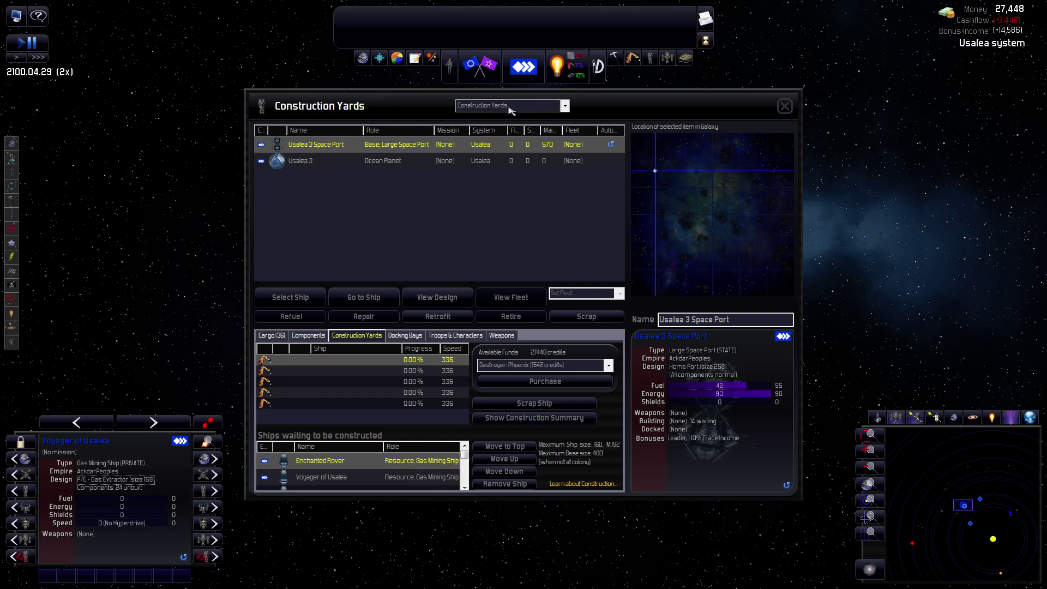
Purchase an EX-1 Scout exploration ship for 1092 credits at Usalea 3's Construction Yards.
{"action": "left_click", "coordinate": [553, 107]}
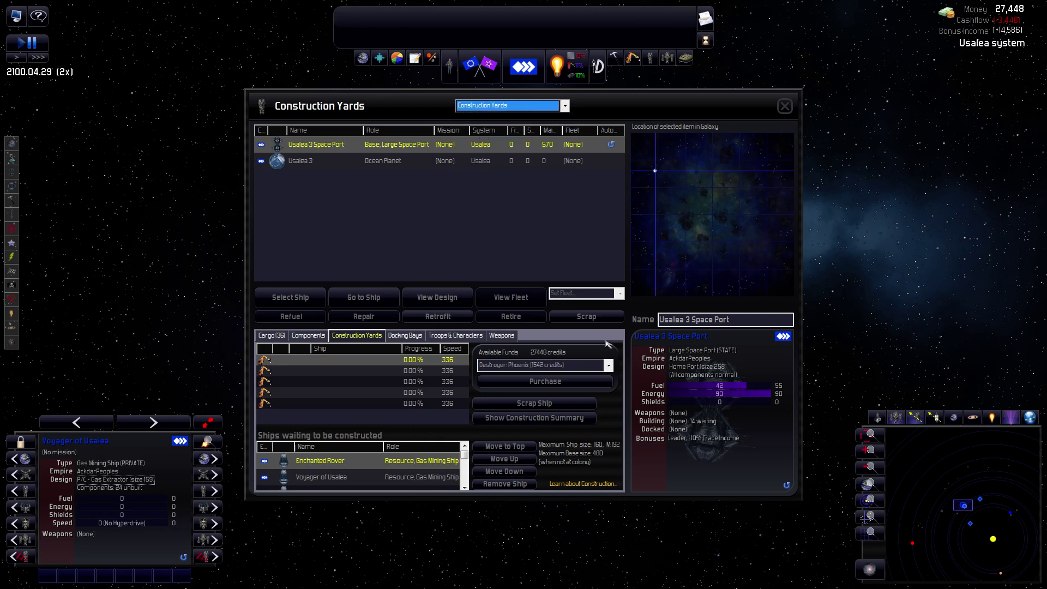
{"action": "left_click", "coordinate": [608, 365]}
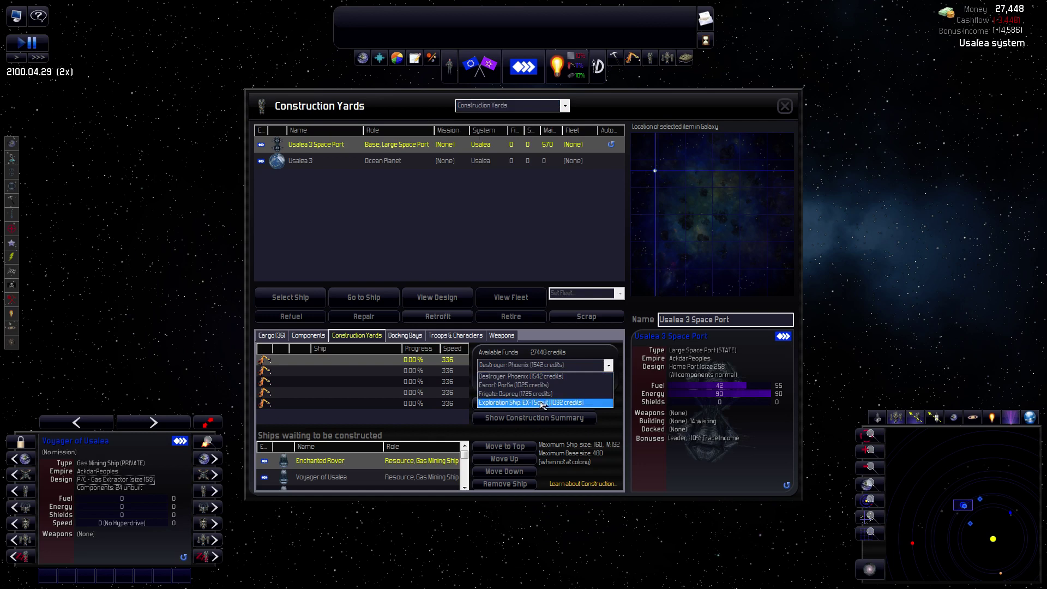
{"action": "left_click", "coordinate": [544, 403]}
{"action": "left_click", "coordinate": [543, 384]}
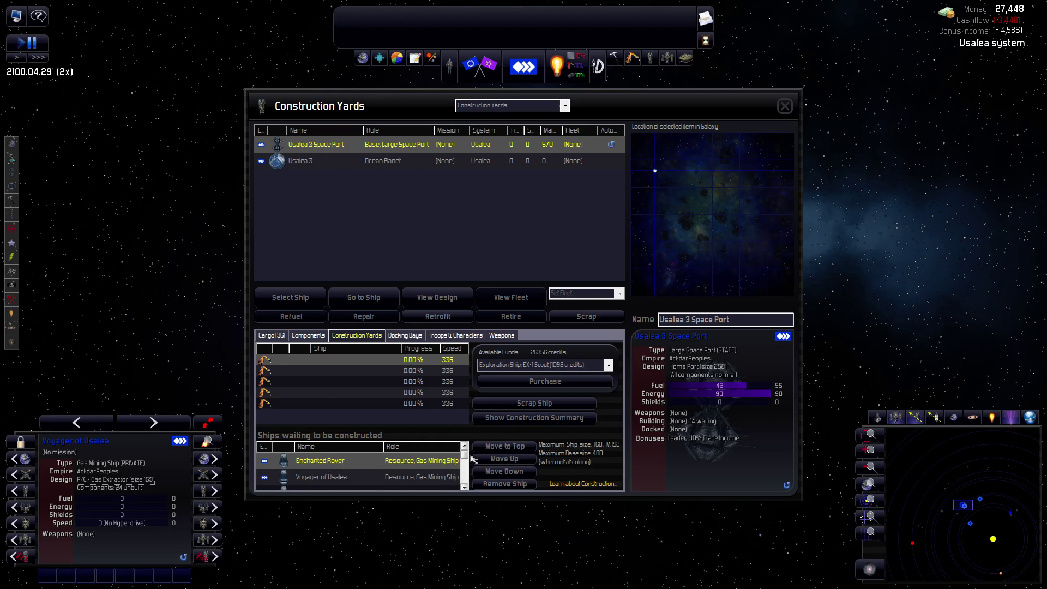
Move Hardy Adventure to the top of the build queue and close Construction Yards.
{"action": "left_click_drag", "start_coordinate": [471, 457], "coordinate": [473, 487]}
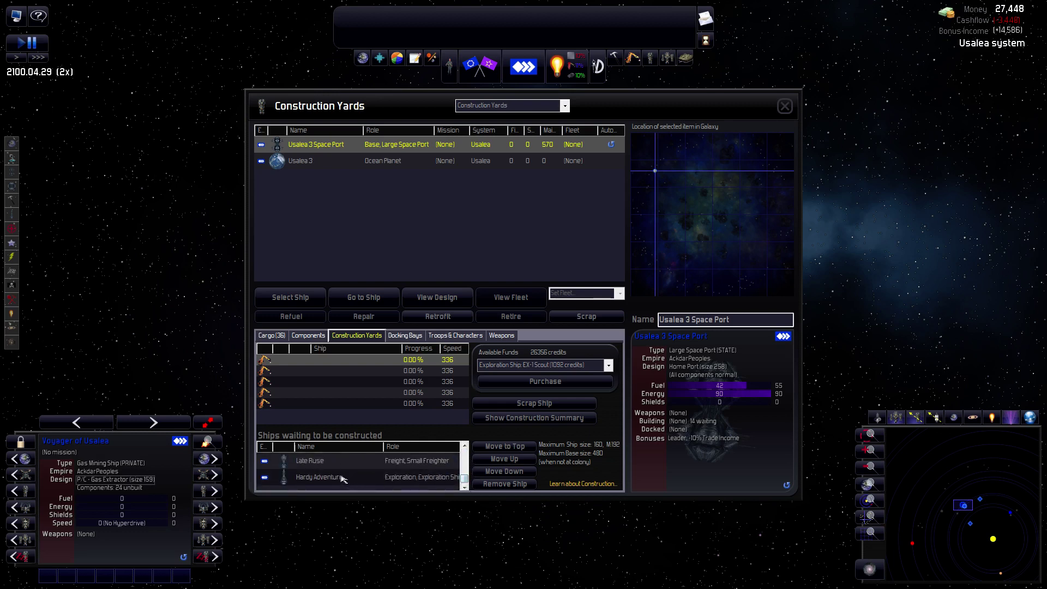
{"action": "left_click", "coordinate": [335, 478]}
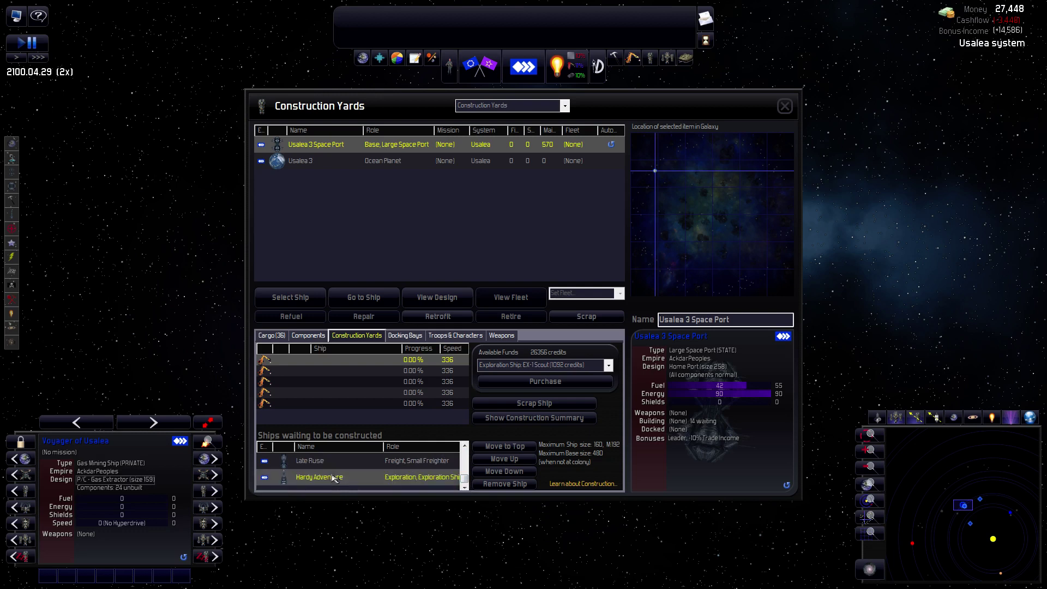
{"action": "left_click", "coordinate": [509, 447]}
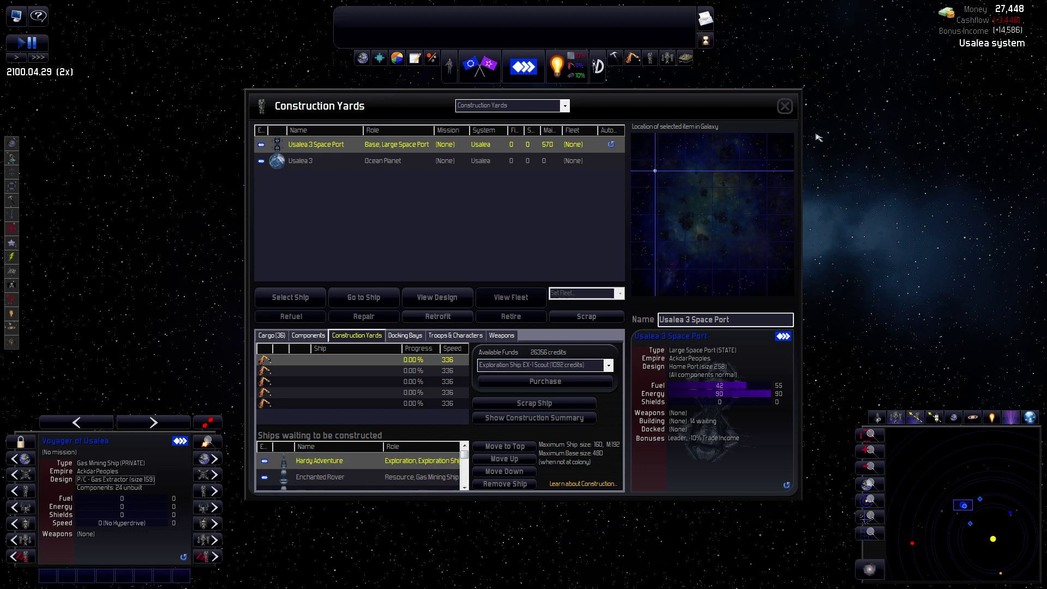
{"action": "left_click", "coordinate": [786, 107]}
{"action": "scroll", "coordinate": [529, 391], "scroll_direction": "down", "scroll_amount": 2}
Dismiss Usalea 3's action menu and select the barren rock planet Usalea 2.
{"action": "left_click_drag", "start_coordinate": [496, 428], "coordinate": [622, 381]}
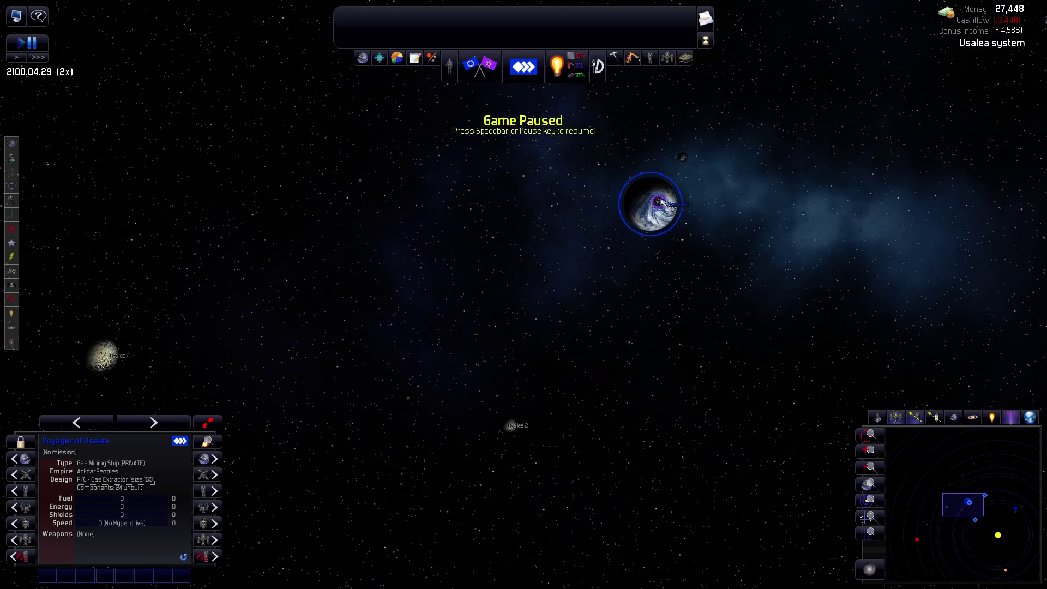
{"action": "right_click", "coordinate": [660, 201]}
{"action": "left_click", "coordinate": [620, 237]}
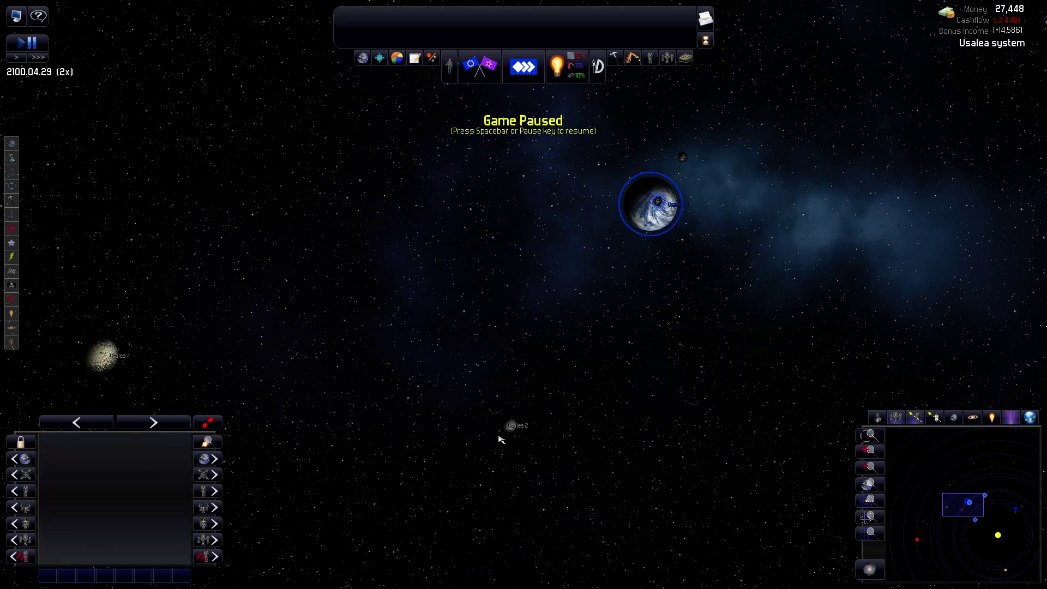
{"action": "mouse_move", "coordinate": [512, 426]}
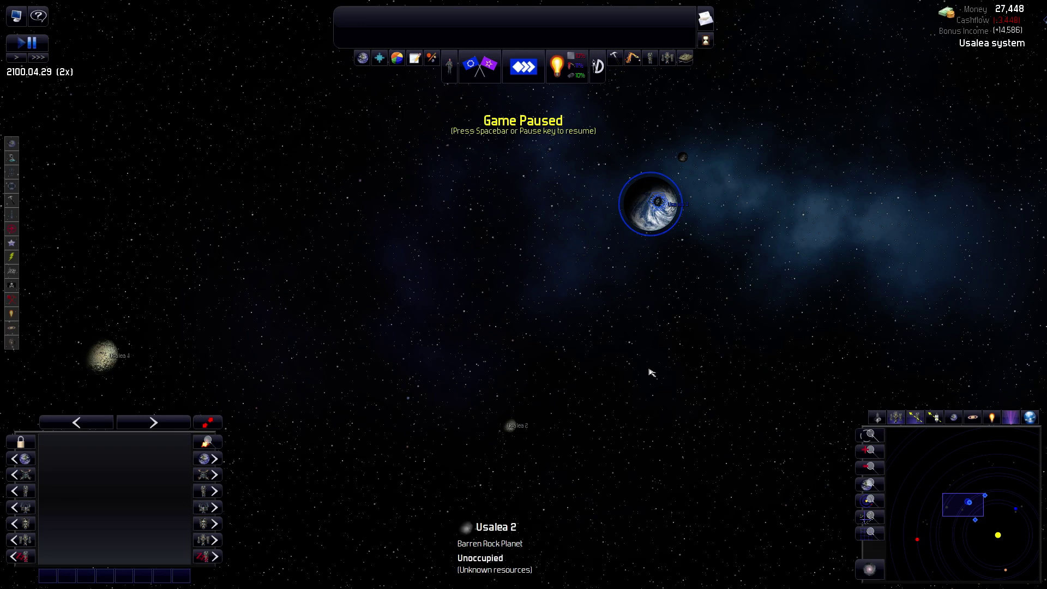
{"action": "left_click_drag", "start_coordinate": [650, 373], "coordinate": [615, 363]}
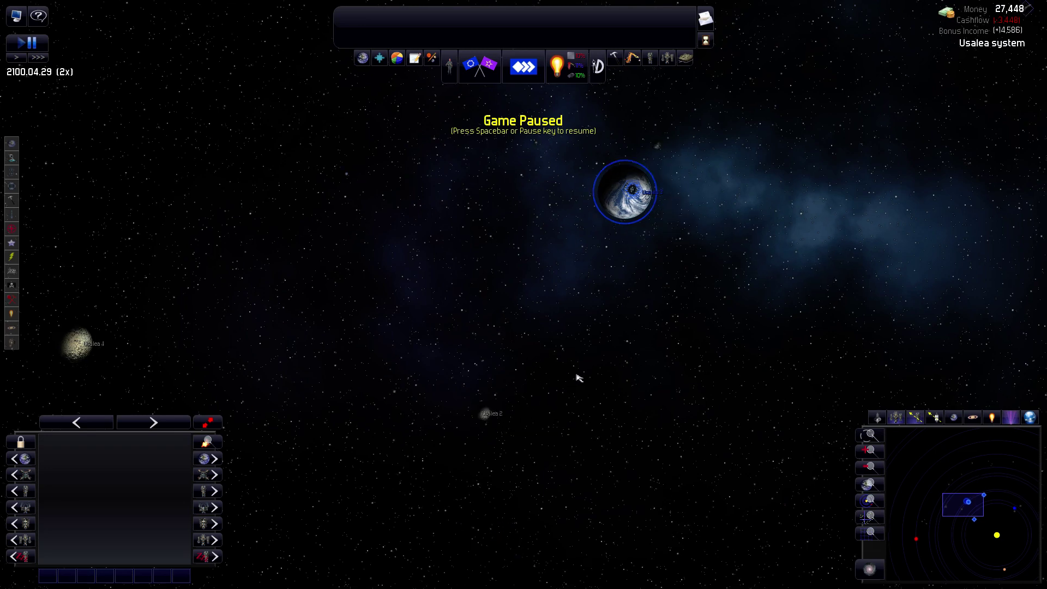
{"action": "left_click_drag", "start_coordinate": [467, 411], "coordinate": [496, 342]}
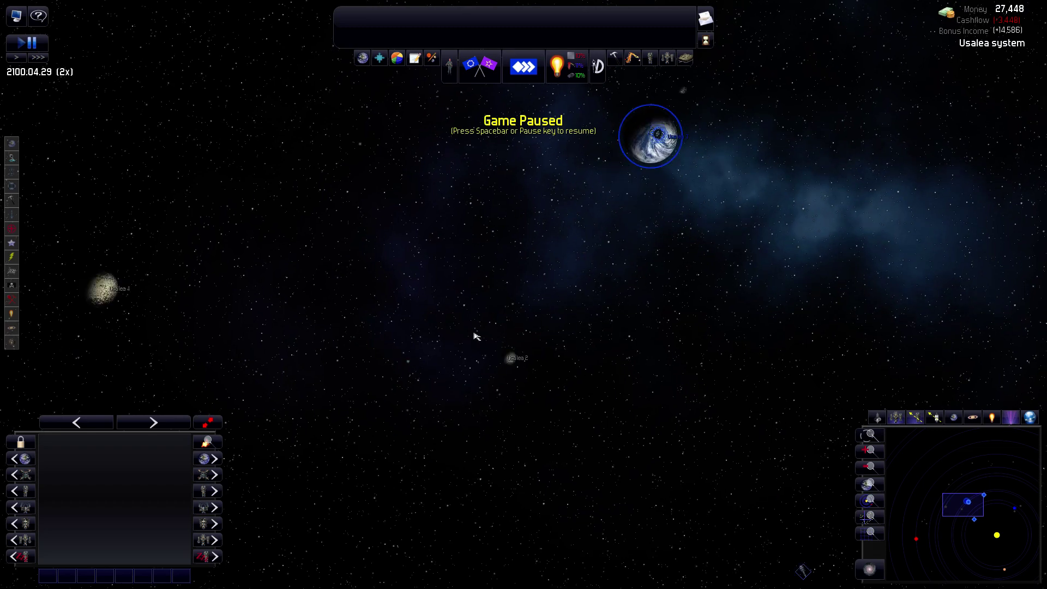
{"action": "left_click", "coordinate": [515, 360]}
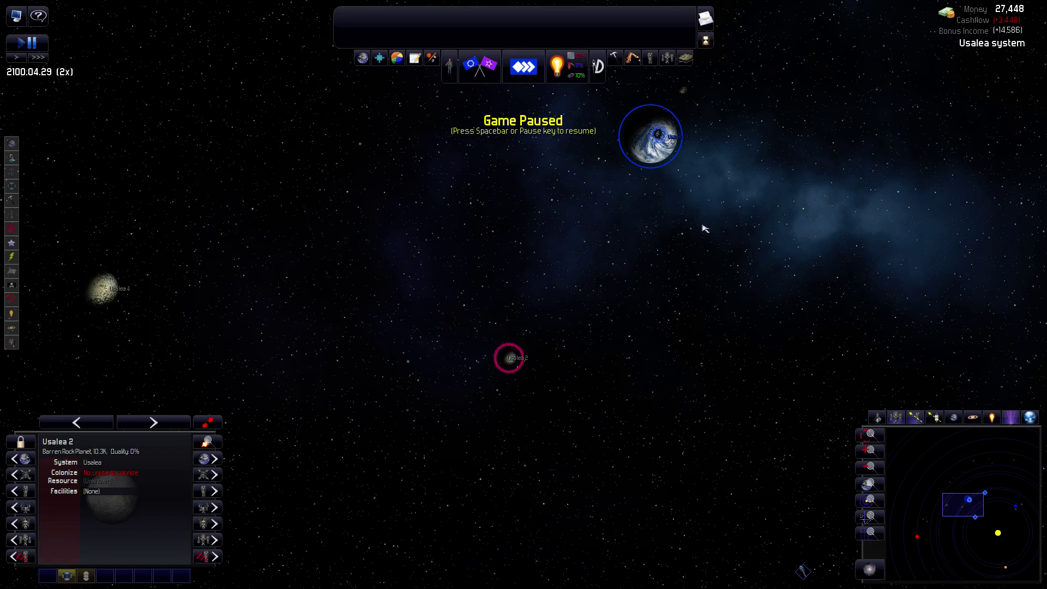
Resume the game so time advances, keeping both planets in view.
{"action": "left_click_drag", "start_coordinate": [694, 235], "coordinate": [605, 328]}
{"action": "key", "text": "space"}
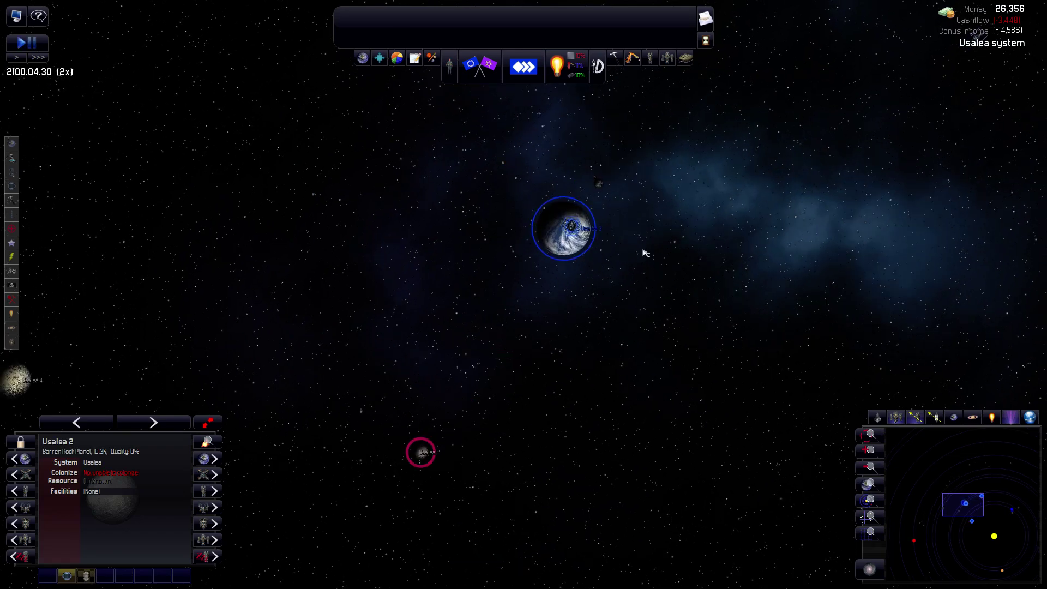
{"action": "left_click_drag", "start_coordinate": [639, 280], "coordinate": [577, 337]}
{"action": "scroll", "coordinate": [531, 347], "scroll_direction": "up", "scroll_amount": 3}
{"action": "scroll", "coordinate": [531, 350], "scroll_direction": "down", "scroll_amount": 2}
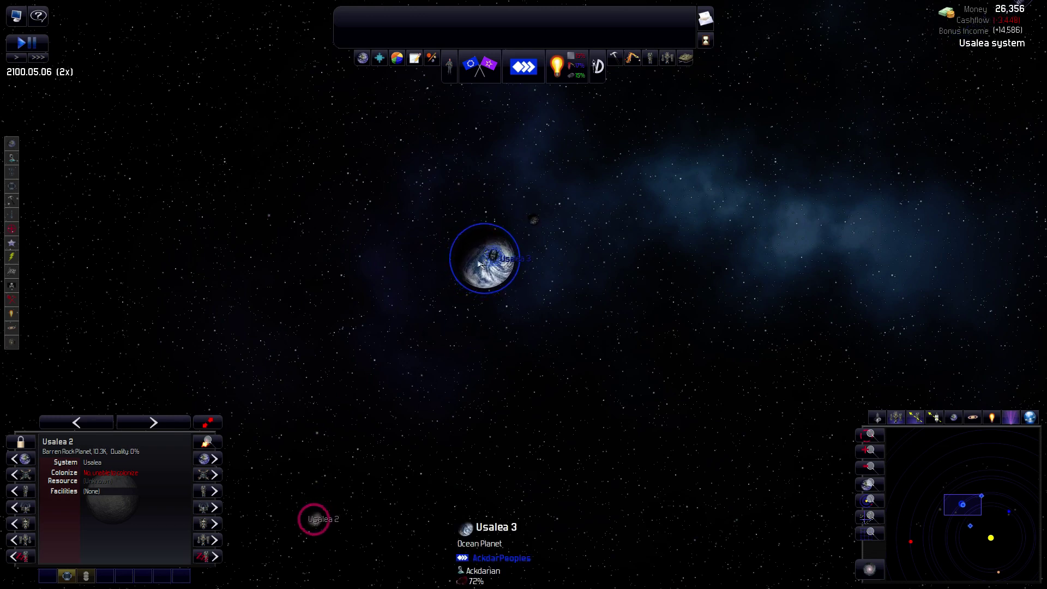
Buy a CST-1 Constructor at Usalea 3's construction yard and return to the map.
{"action": "left_click", "coordinate": [617, 72]}
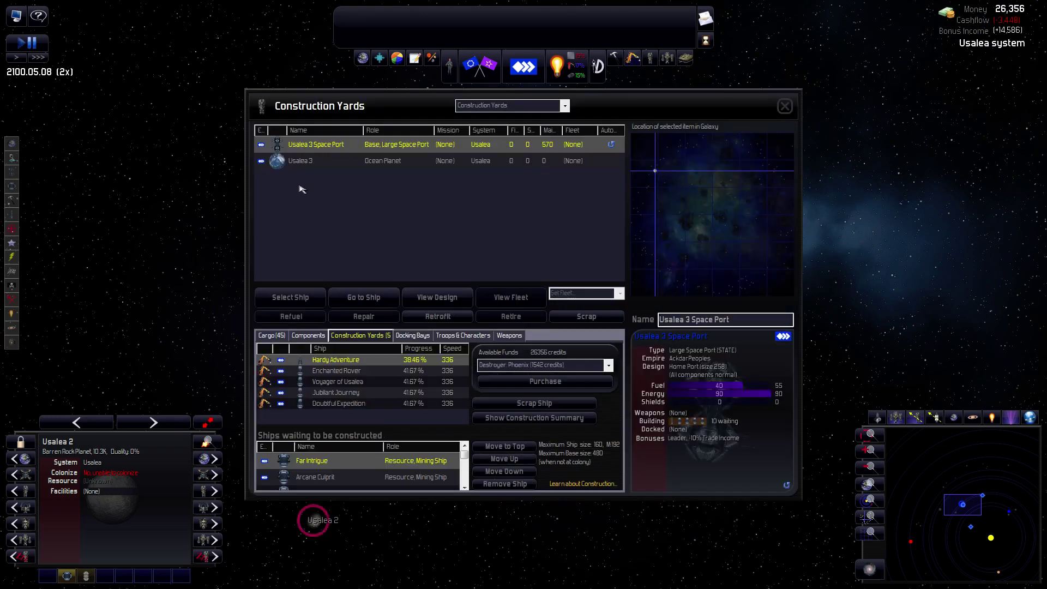
{"action": "left_click", "coordinate": [304, 160]}
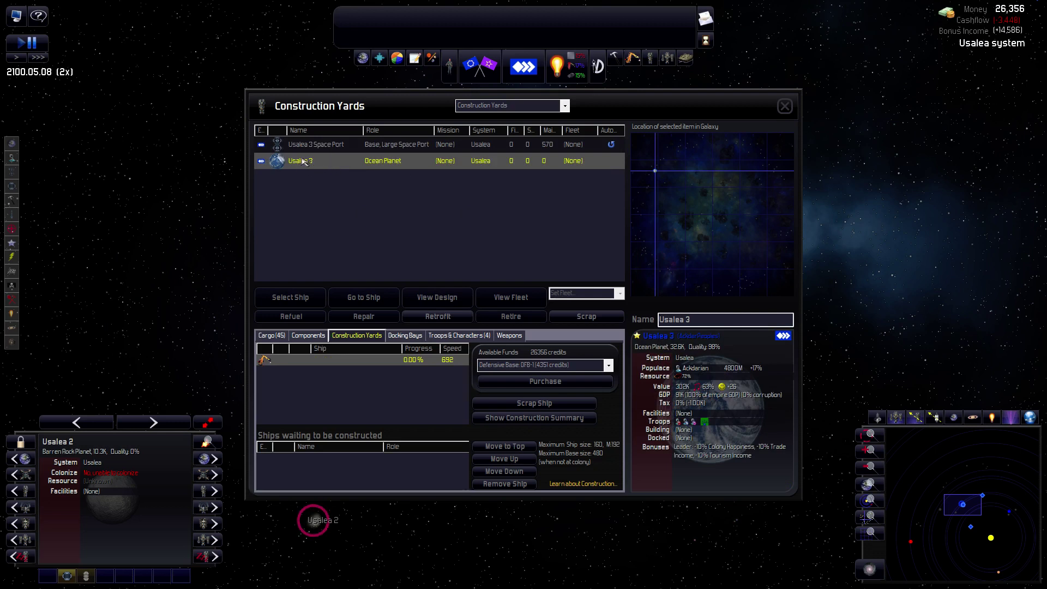
{"action": "left_click", "coordinate": [546, 365]}
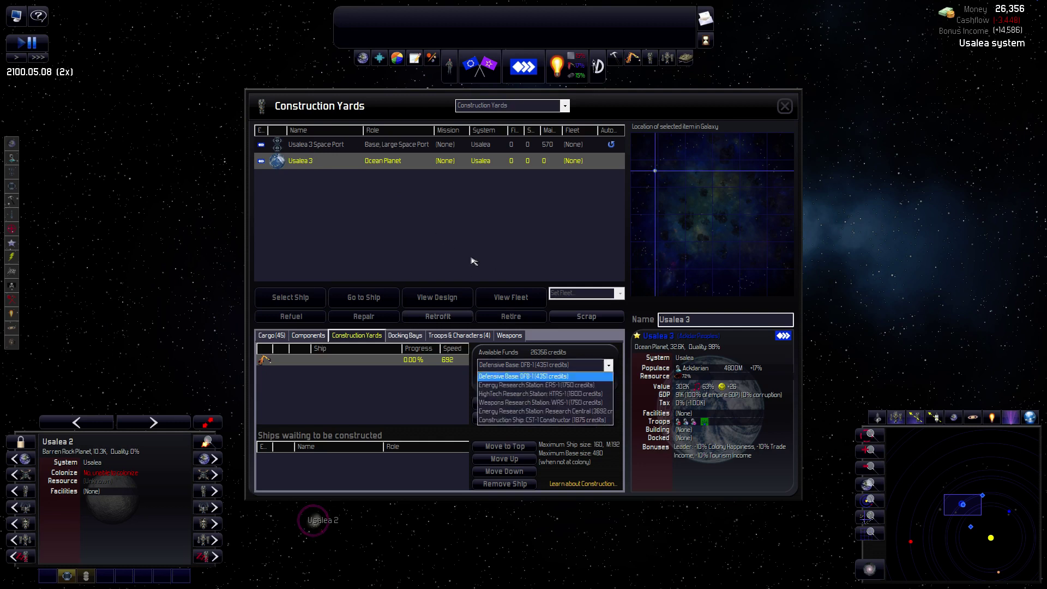
{"action": "left_click", "coordinate": [530, 420]}
{"action": "left_click", "coordinate": [545, 382]}
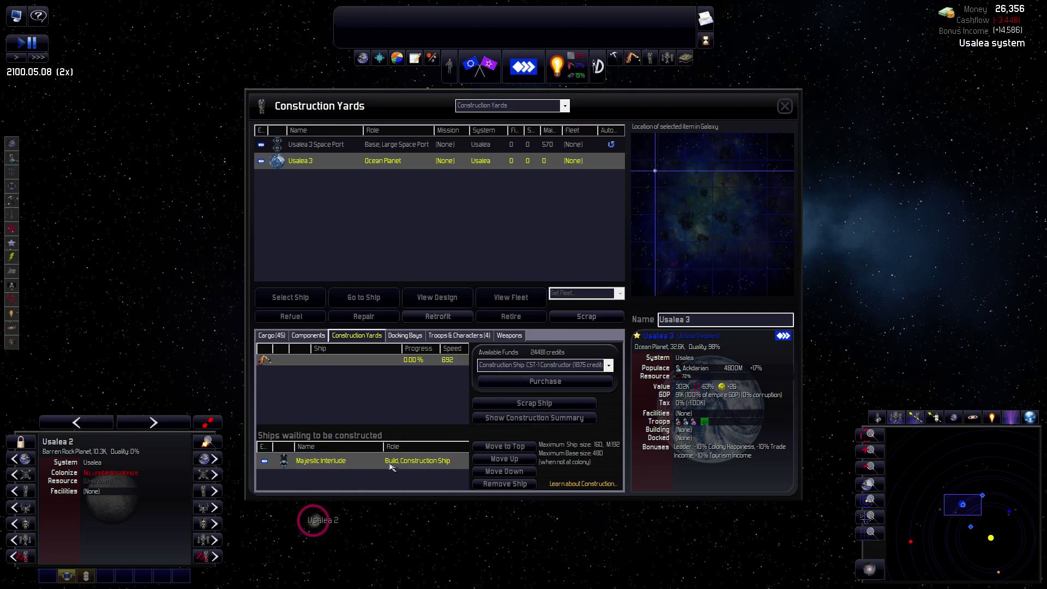
{"action": "left_click", "coordinate": [784, 106]}
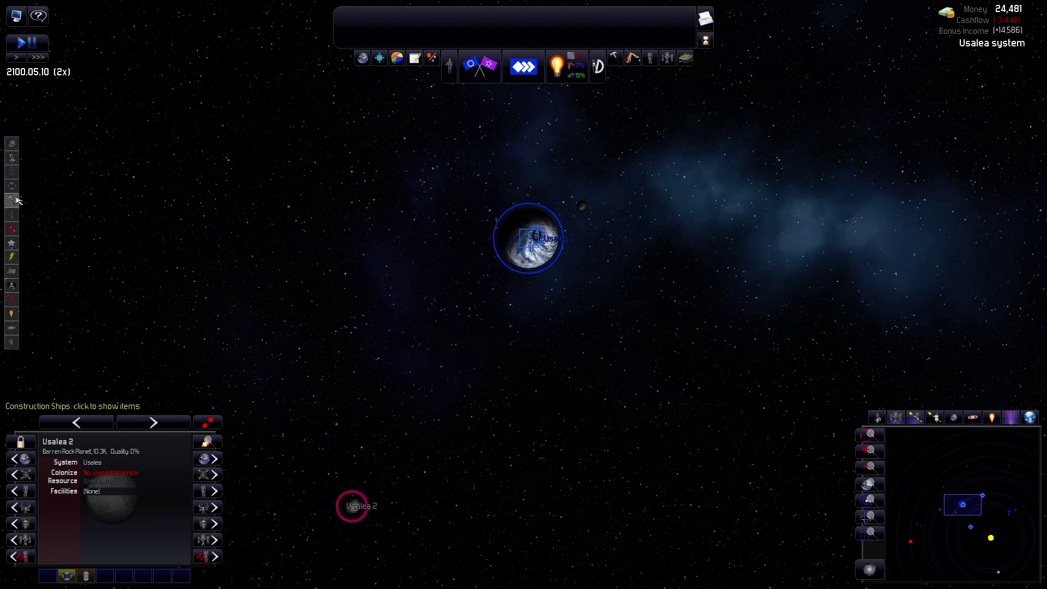
Select scout Hardy Adventure from the exploration ships, speed time until it completes, then pause.
{"action": "left_click", "coordinate": [13, 214]}
{"action": "left_click", "coordinate": [96, 200]}
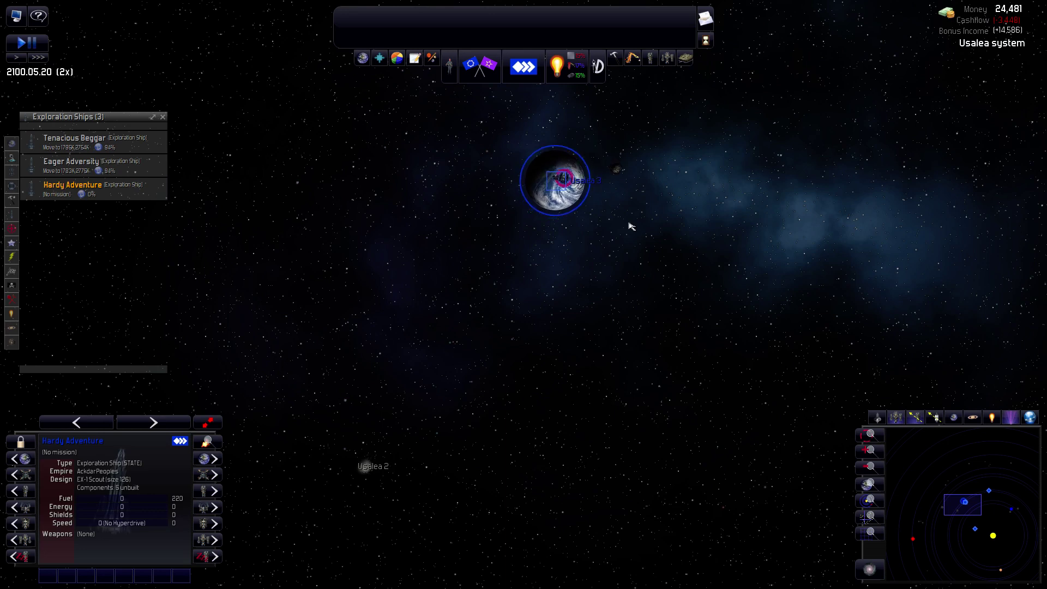
{"action": "key", "text": "plus"}
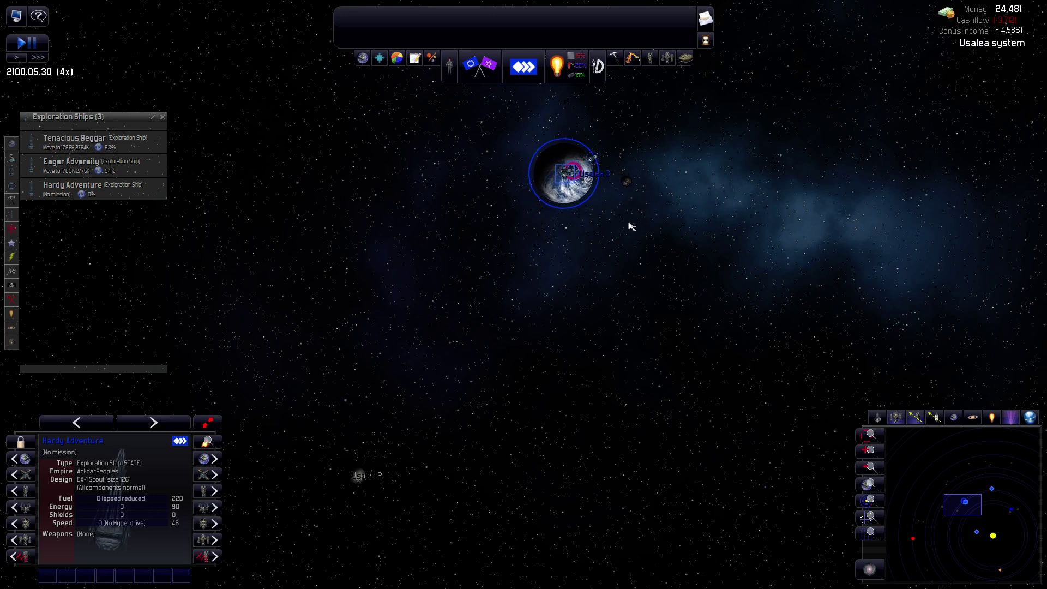
{"action": "key", "text": "minus"}
{"action": "key", "text": "space"}
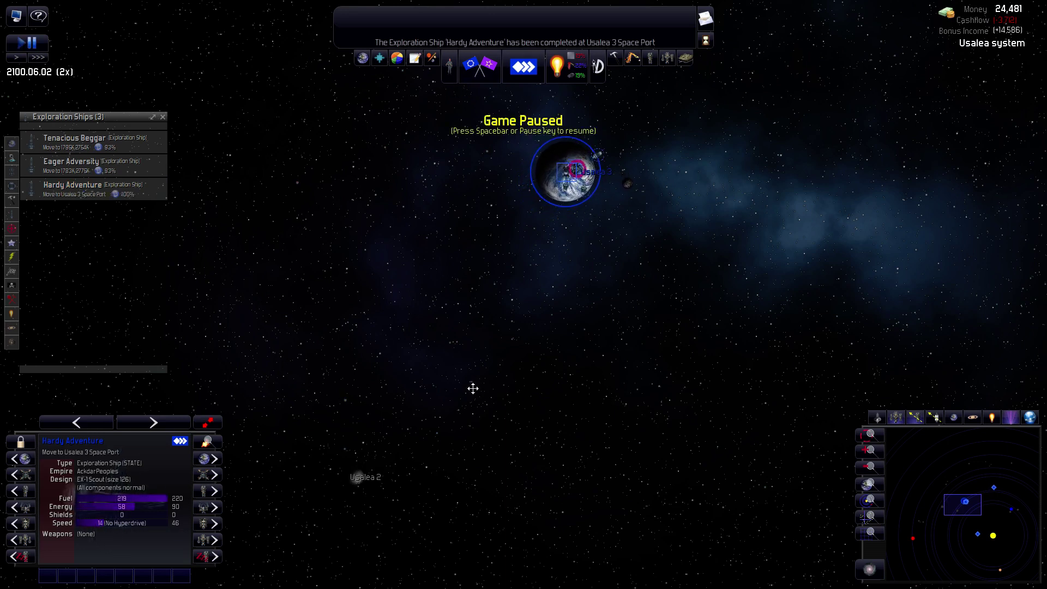
Order Hardy Adventure to move to an empty spot in space toward Usalea 2.
{"action": "key", "text": "Down"}
{"action": "key", "text": "Left"}
{"action": "right_click", "coordinate": [410, 458]}
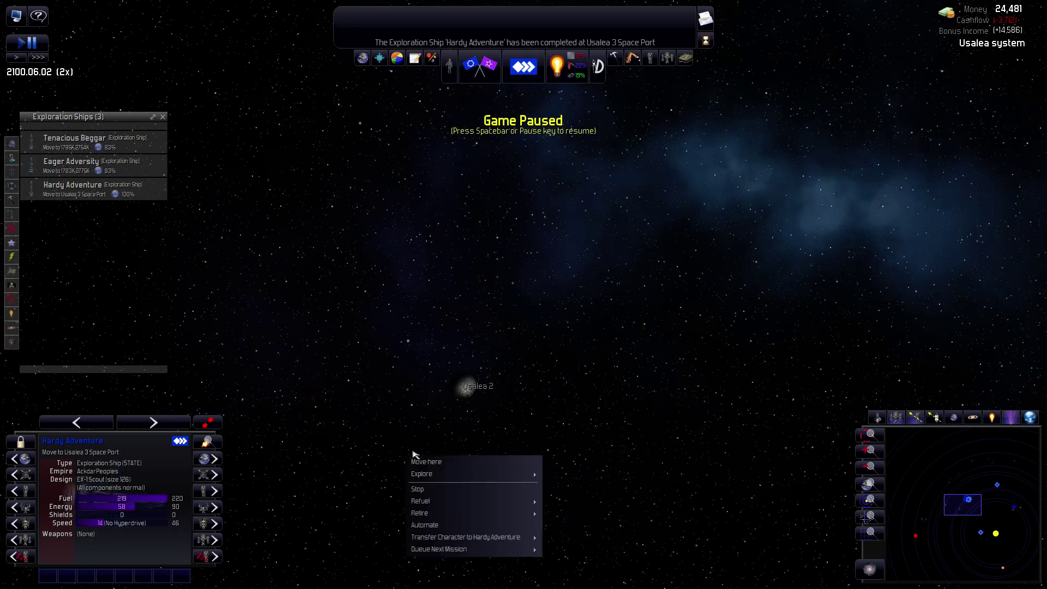
{"action": "left_click", "coordinate": [440, 463]}
{"action": "scroll", "coordinate": [497, 386], "scroll_direction": "up", "scroll_amount": 2}
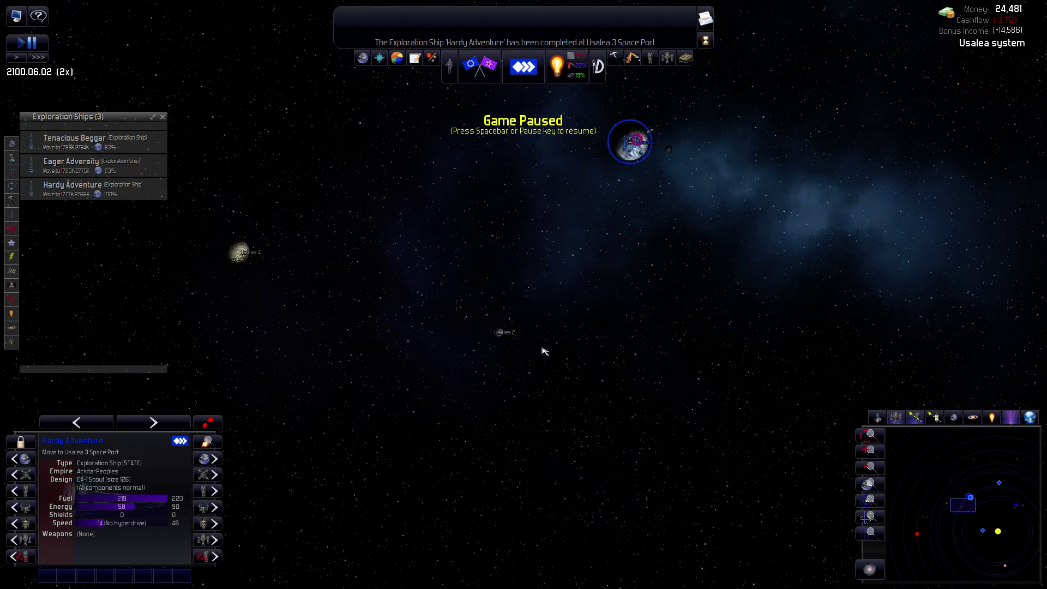
{"action": "scroll", "coordinate": [561, 417], "scroll_direction": "up", "scroll_amount": 1}
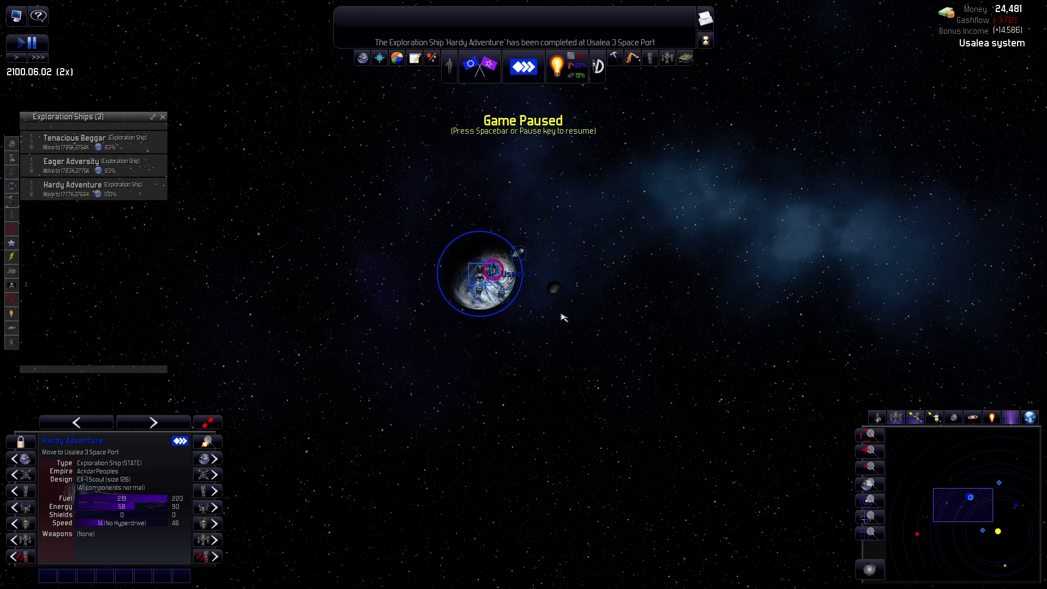
{"action": "scroll", "coordinate": [521, 286], "scroll_direction": "up", "scroll_amount": 2}
Unpause, select construction ship Majestic Interlude, and pause once it completes.
{"action": "key", "text": "space"}
{"action": "left_click", "coordinate": [532, 286]}
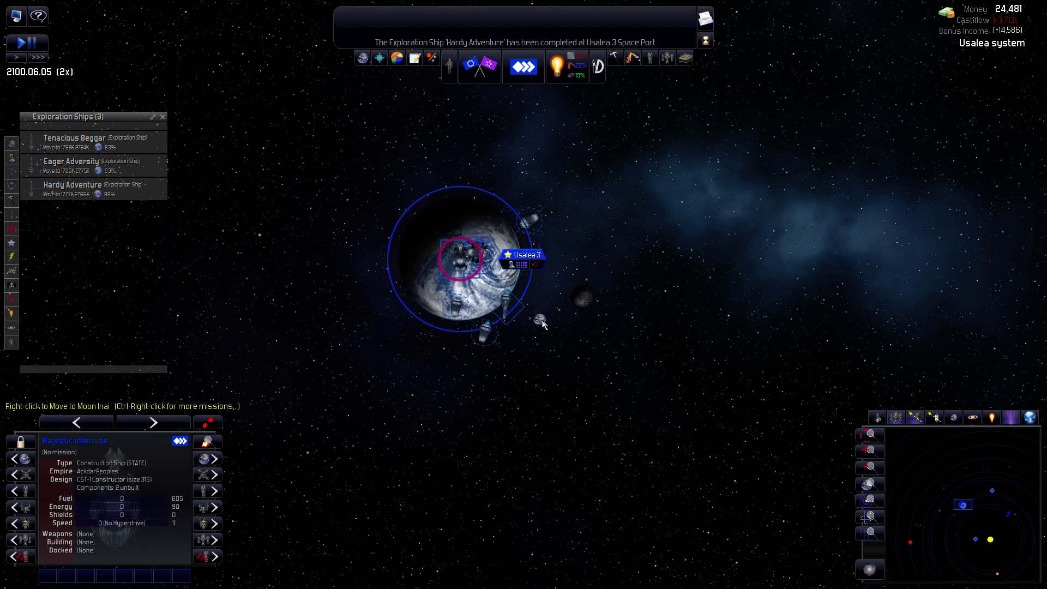
{"action": "scroll", "coordinate": [542, 330], "scroll_direction": "down", "scroll_amount": 1}
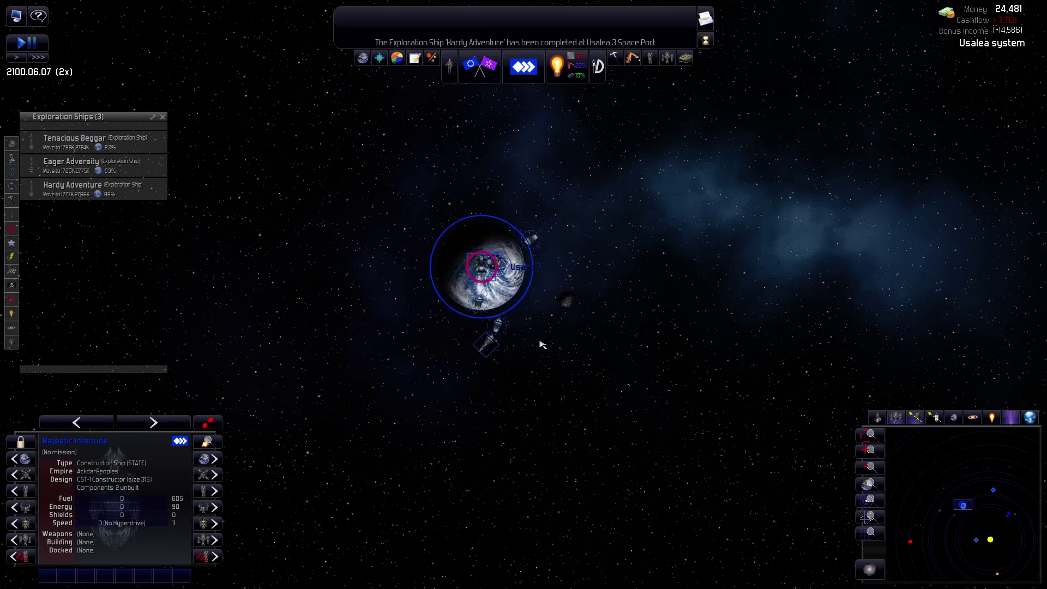
{"action": "key", "text": "space"}
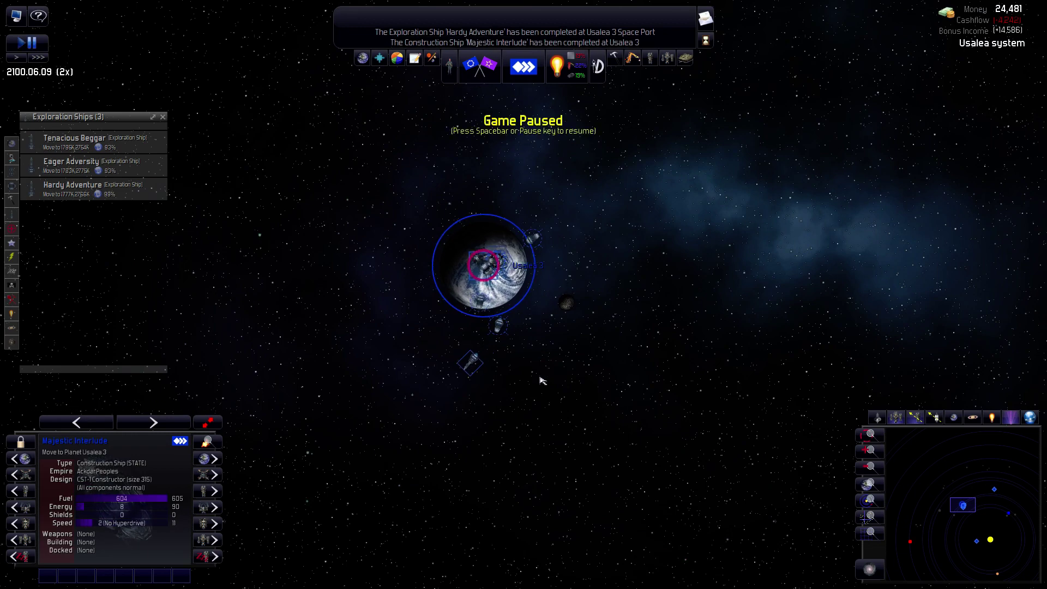
{"action": "scroll", "coordinate": [531, 373], "scroll_direction": "up", "scroll_amount": 2}
{"action": "scroll", "coordinate": [562, 350], "scroll_direction": "down", "scroll_amount": 1}
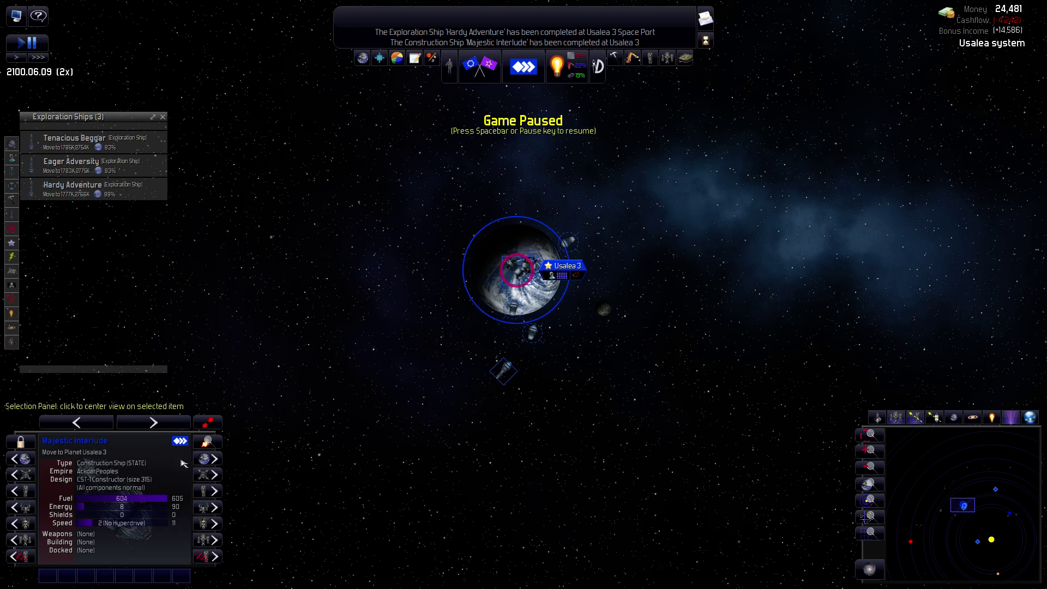
{"action": "double_click", "coordinate": [63, 448]}
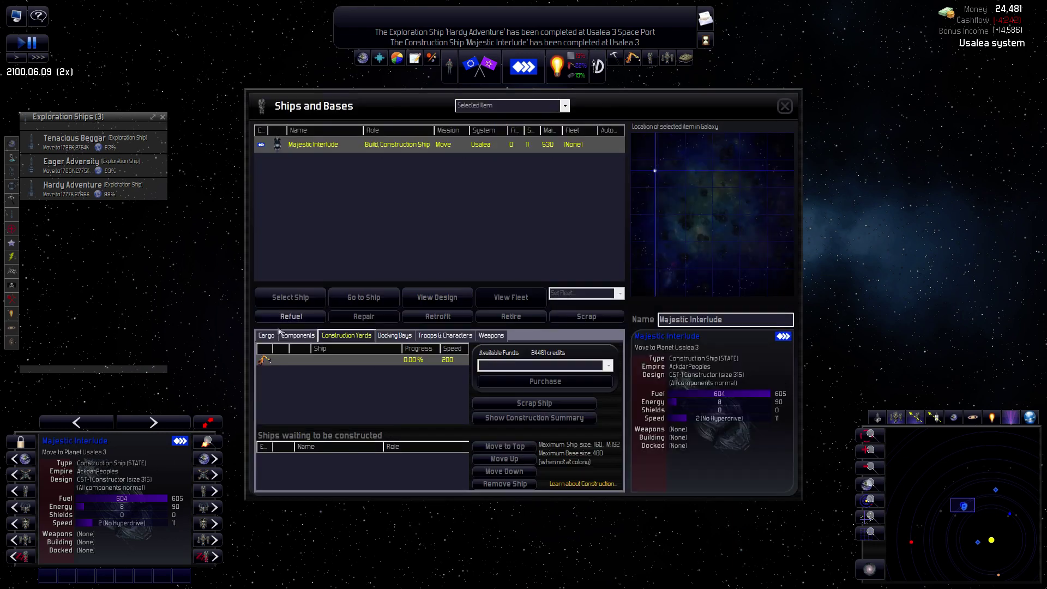
{"action": "left_click", "coordinate": [274, 335]}
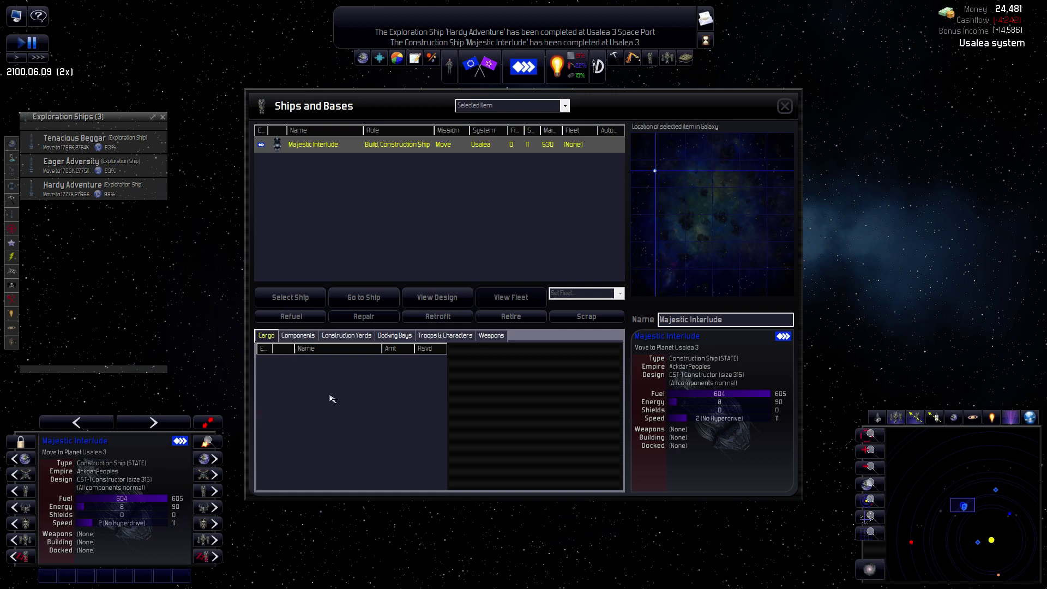
{"action": "left_click", "coordinate": [785, 106]}
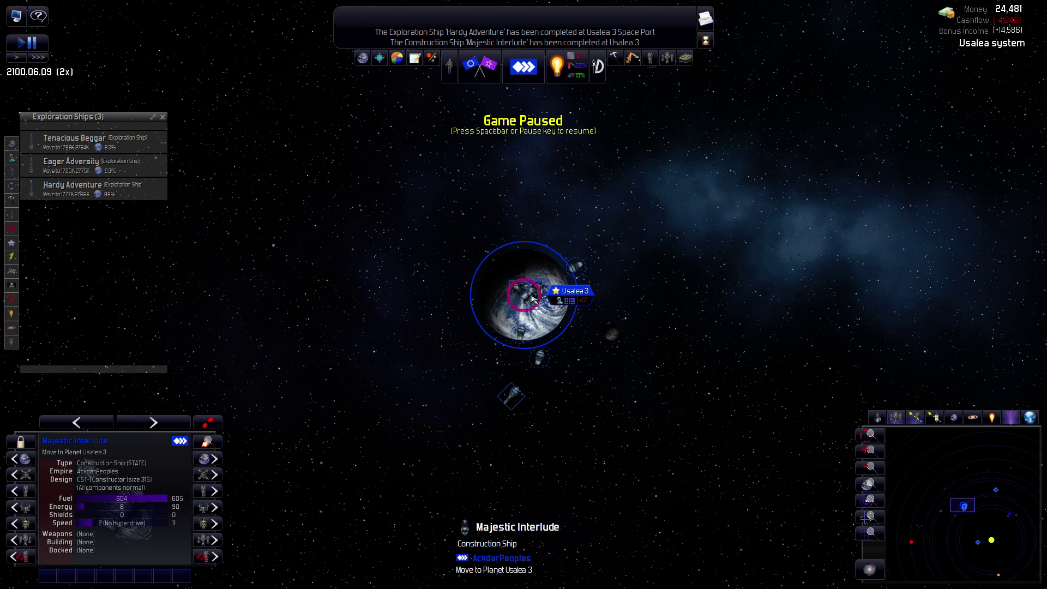
Select the barren rock moon Inai near Usalea 3 and reframe the map around it.
{"action": "left_click_drag", "start_coordinate": [637, 419], "coordinate": [623, 411]}
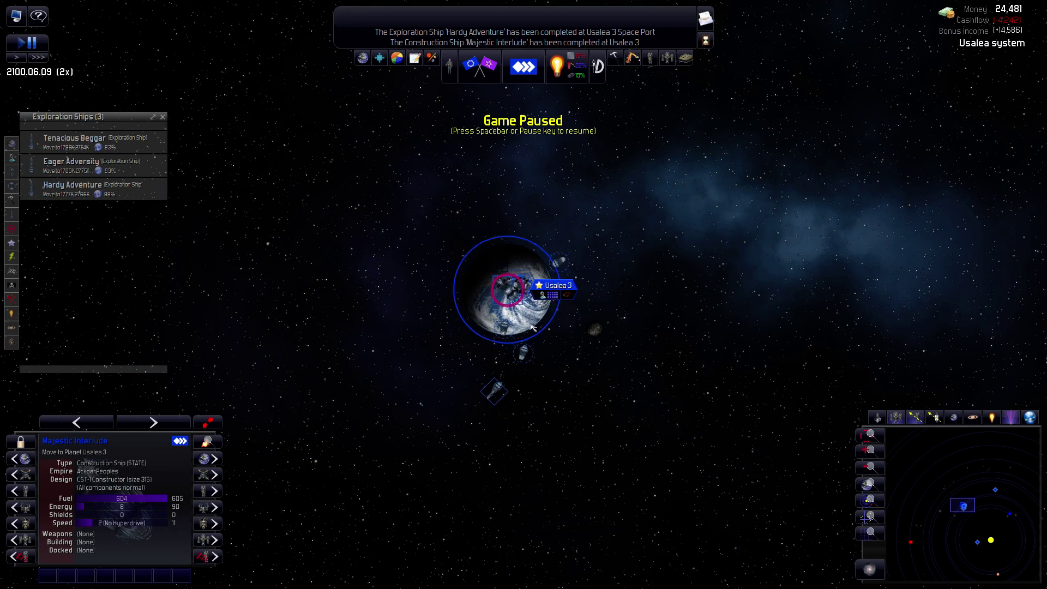
{"action": "scroll", "coordinate": [529, 316], "scroll_direction": "up", "scroll_amount": 2}
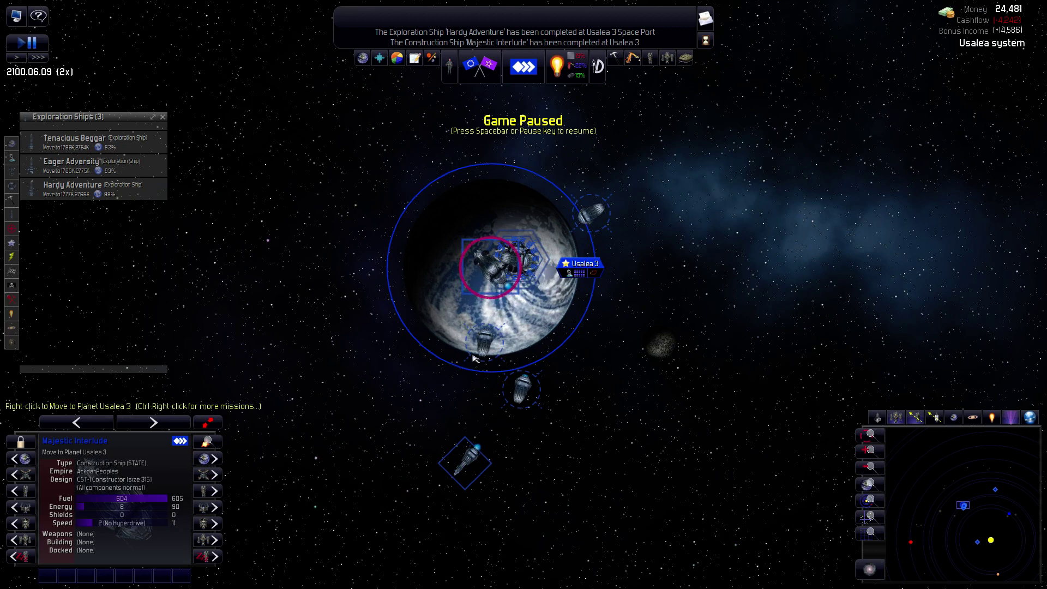
{"action": "left_click", "coordinate": [665, 347]}
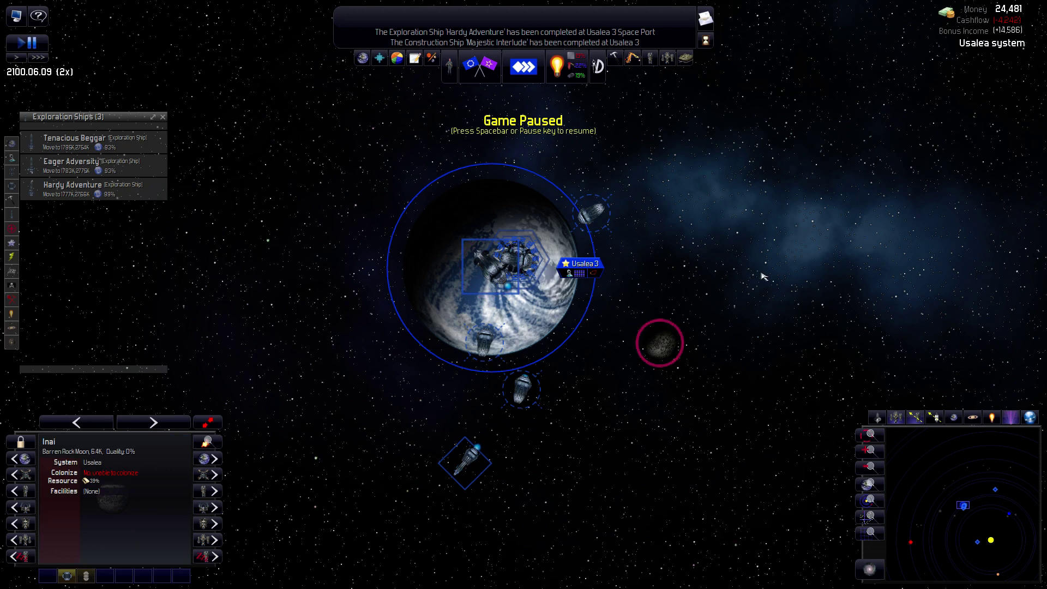
{"action": "left_click_drag", "start_coordinate": [759, 276], "coordinate": [702, 260]}
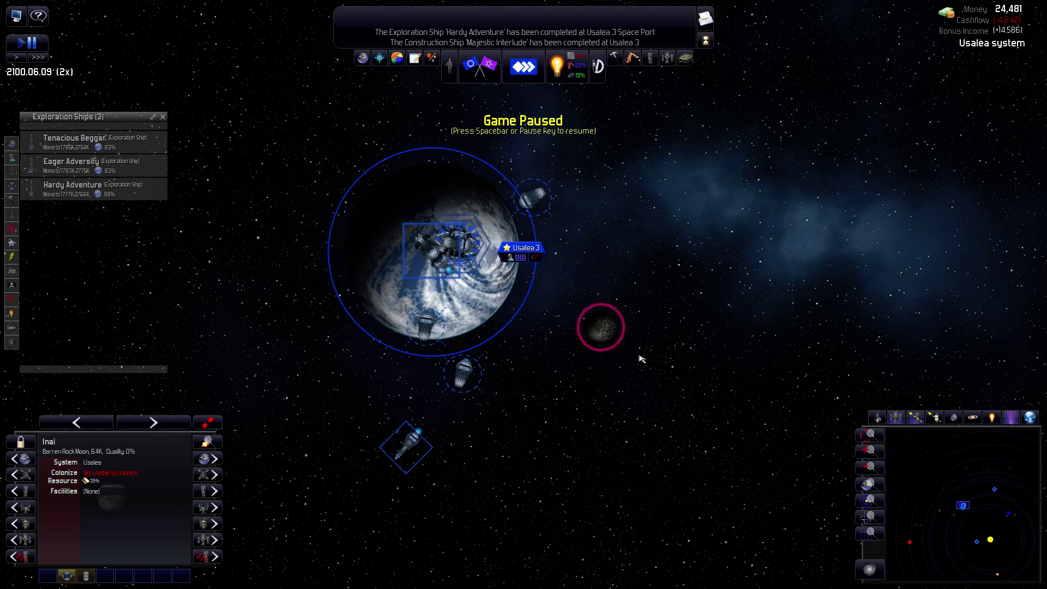
{"action": "left_click_drag", "start_coordinate": [577, 413], "coordinate": [593, 401]}
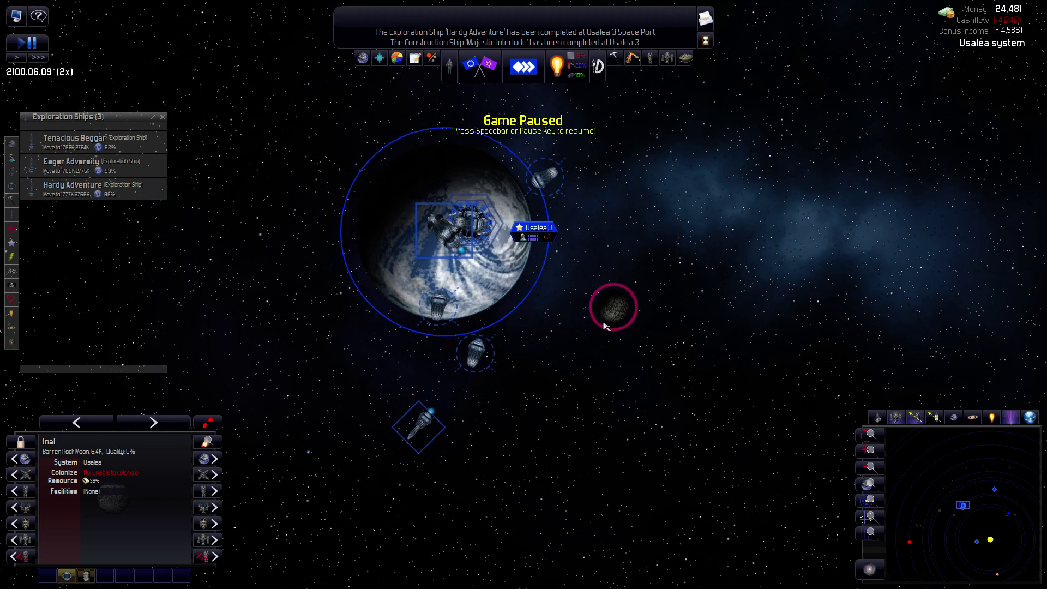
{"action": "key", "text": "Right"}
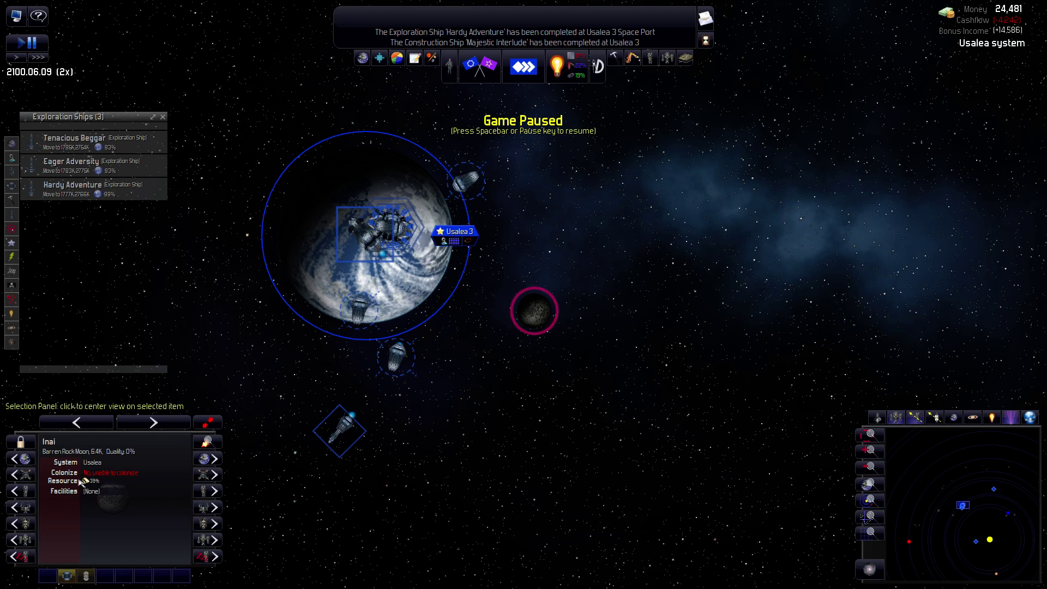
Select Usalea 3 and Inai, then pick Majestic Interlude from Usalea 3's object list.
{"action": "left_click", "coordinate": [416, 277]}
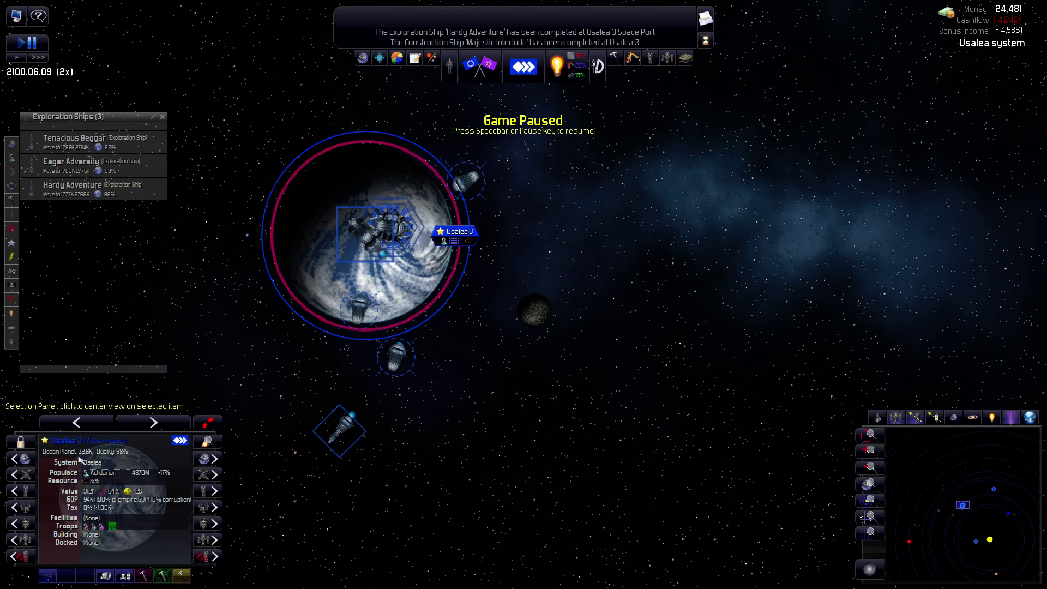
{"action": "left_click", "coordinate": [538, 307]}
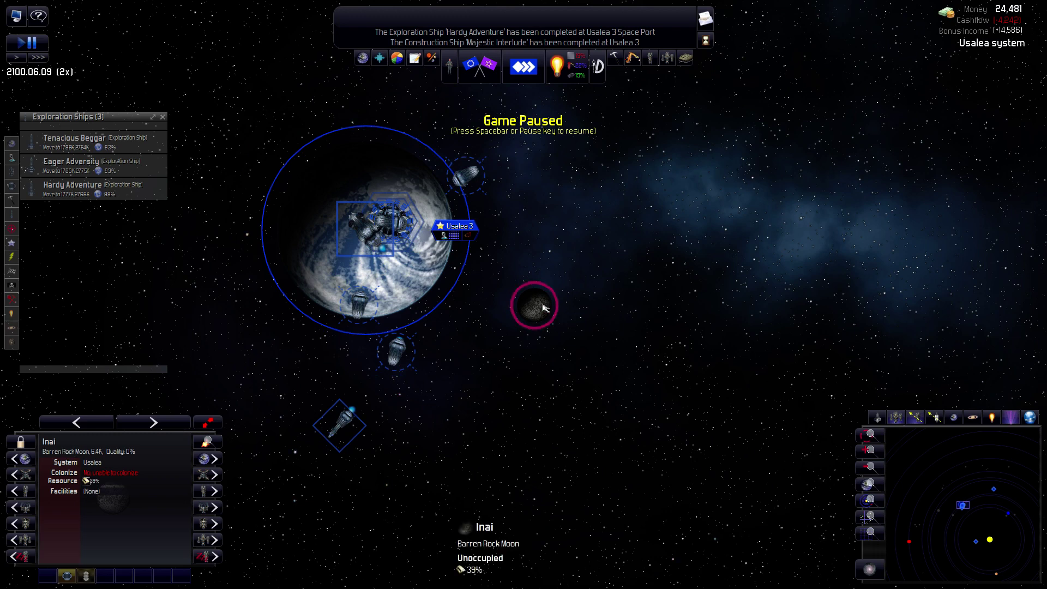
{"action": "left_click_drag", "start_coordinate": [477, 328], "coordinate": [564, 398]}
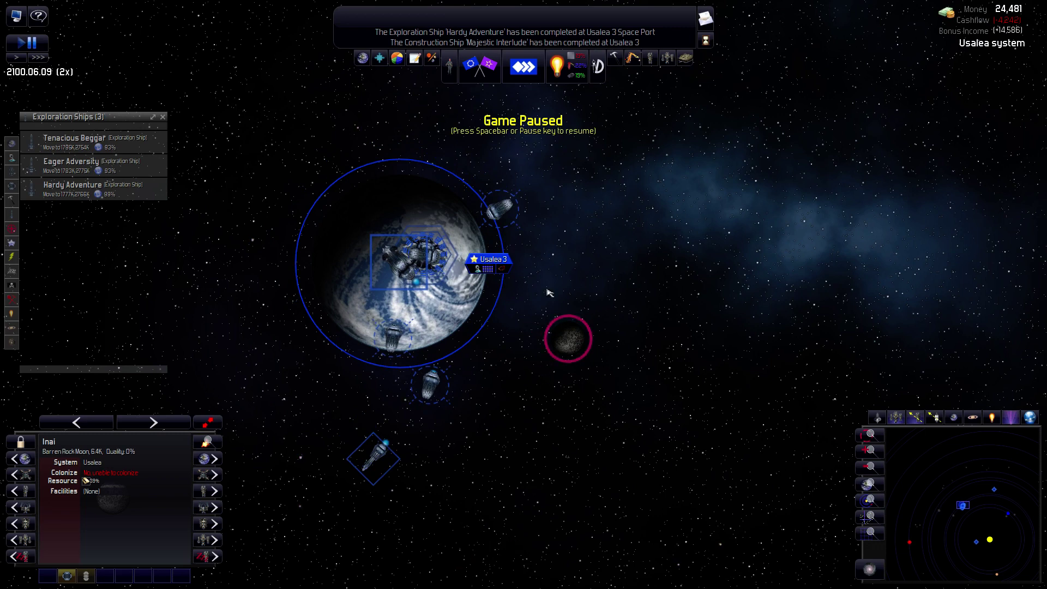
{"action": "left_click", "coordinate": [412, 274]}
{"action": "left_click", "coordinate": [454, 281]}
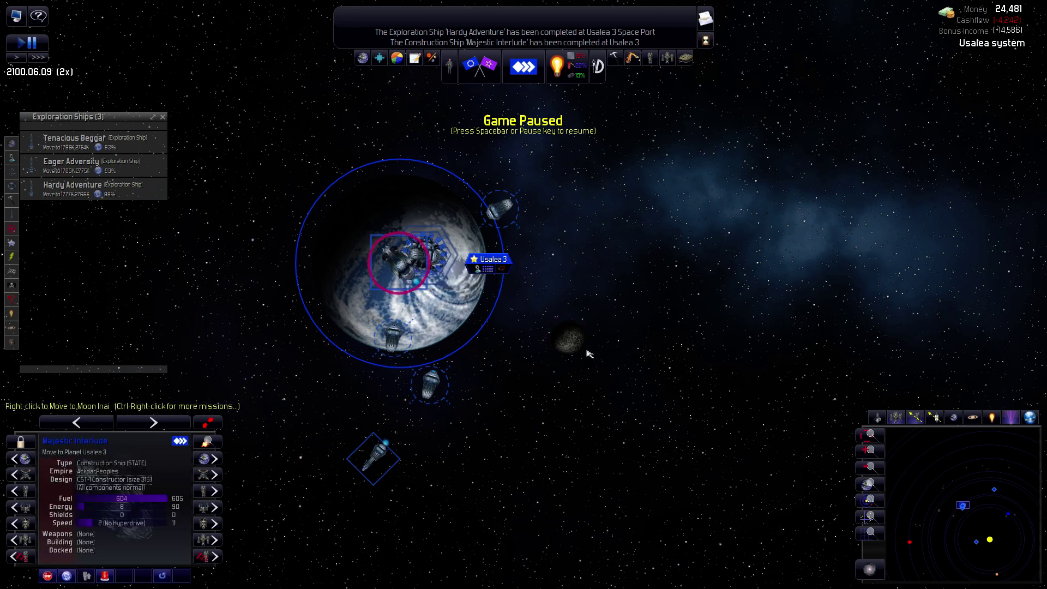
Preview Majestic Interlude's build options at moon Inai, then show the station Designs list.
{"action": "right_click", "coordinate": [569, 342]}
{"action": "mouse_move", "coordinate": [597, 356]}
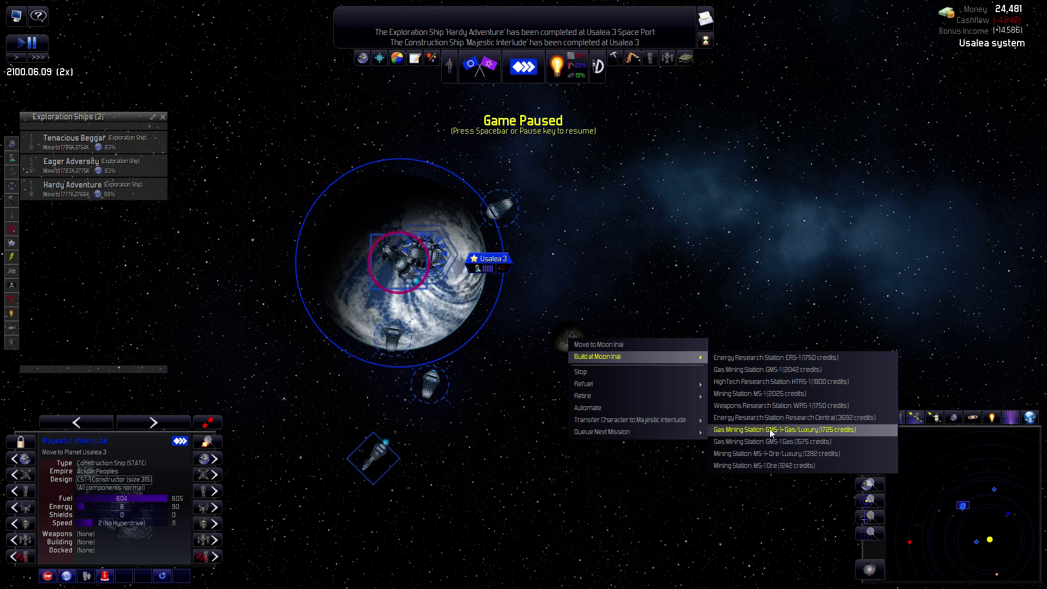
{"action": "left_click", "coordinate": [528, 377]}
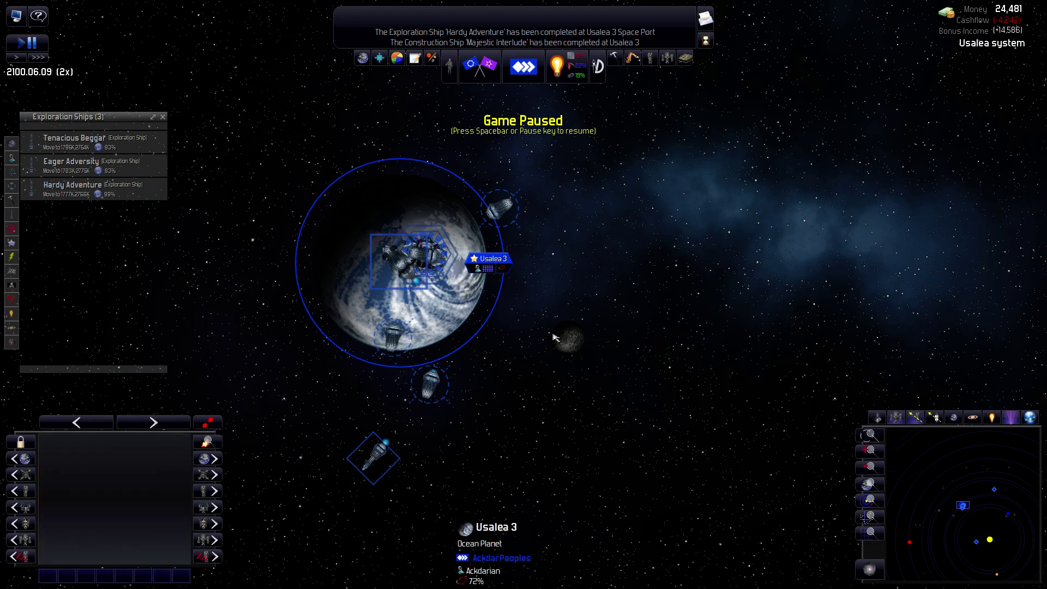
{"action": "left_click", "coordinate": [602, 69]}
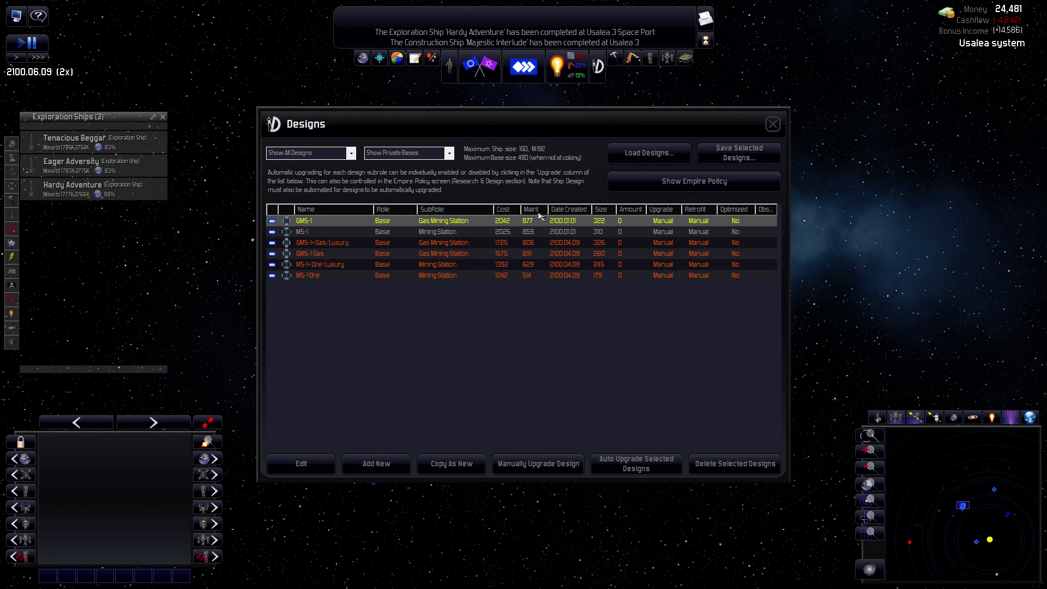
Select the gas luxury station design and load its saved design file from the file browser.
{"action": "left_click", "coordinate": [334, 245]}
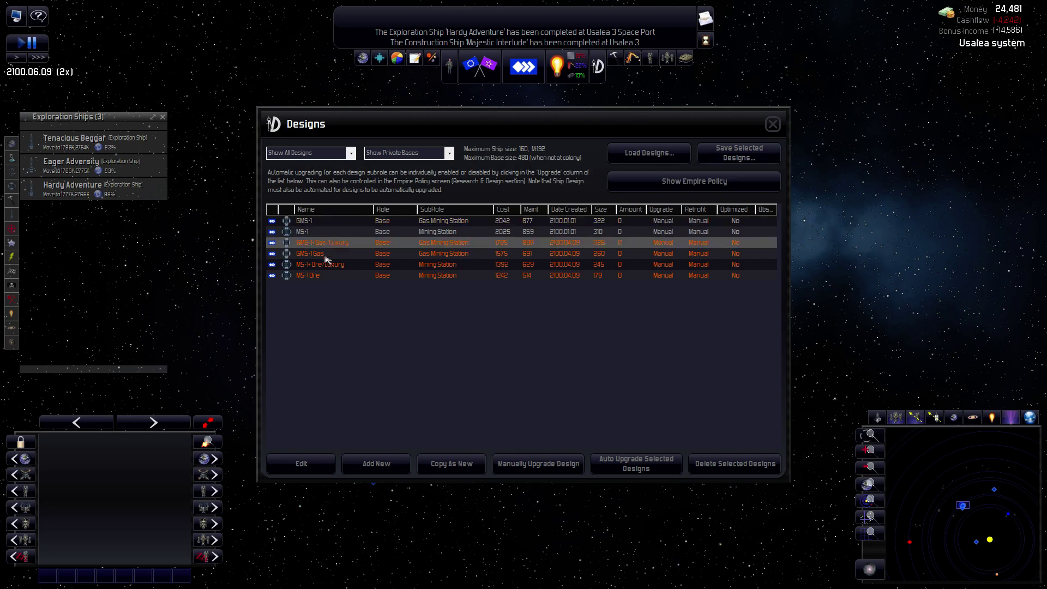
{"action": "left_click", "coordinate": [649, 152]}
{"action": "left_click", "coordinate": [393, 293]}
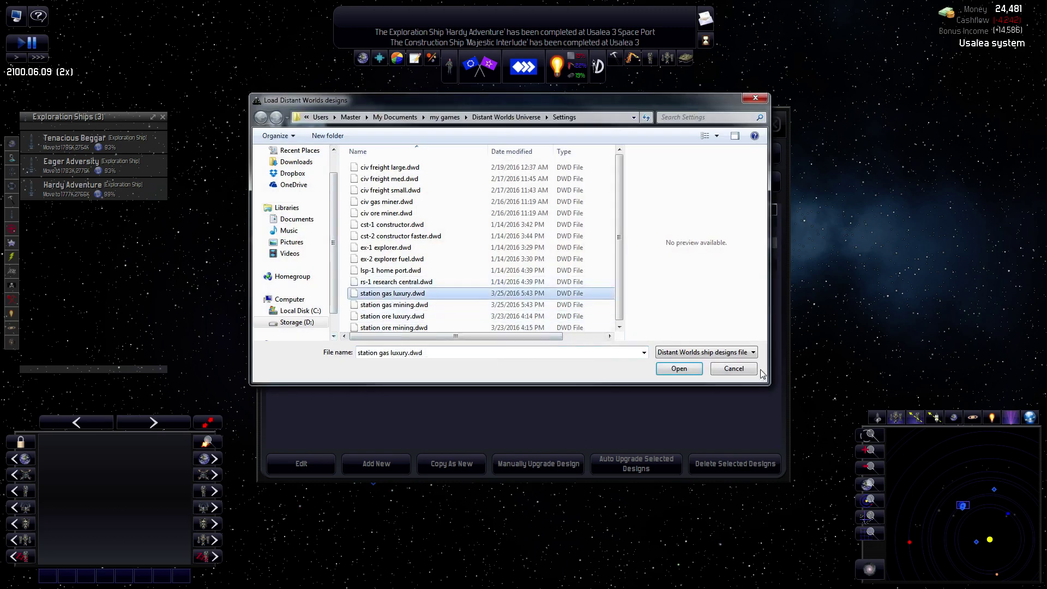
{"action": "double_click", "coordinate": [458, 291]}
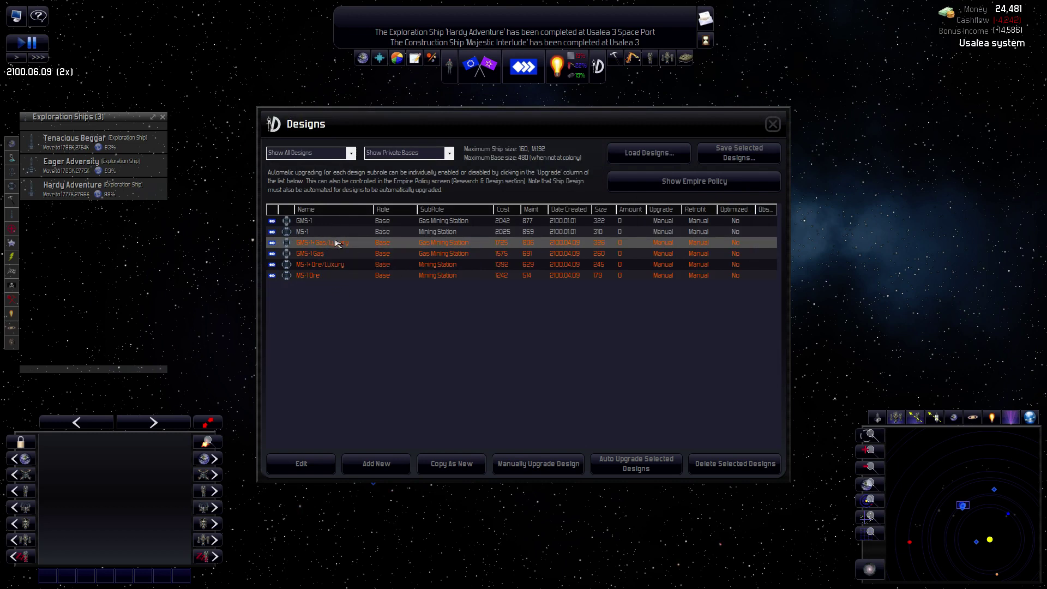
Select the MS-1 mining station design in the Designs list.
{"action": "left_click", "coordinate": [310, 233]}
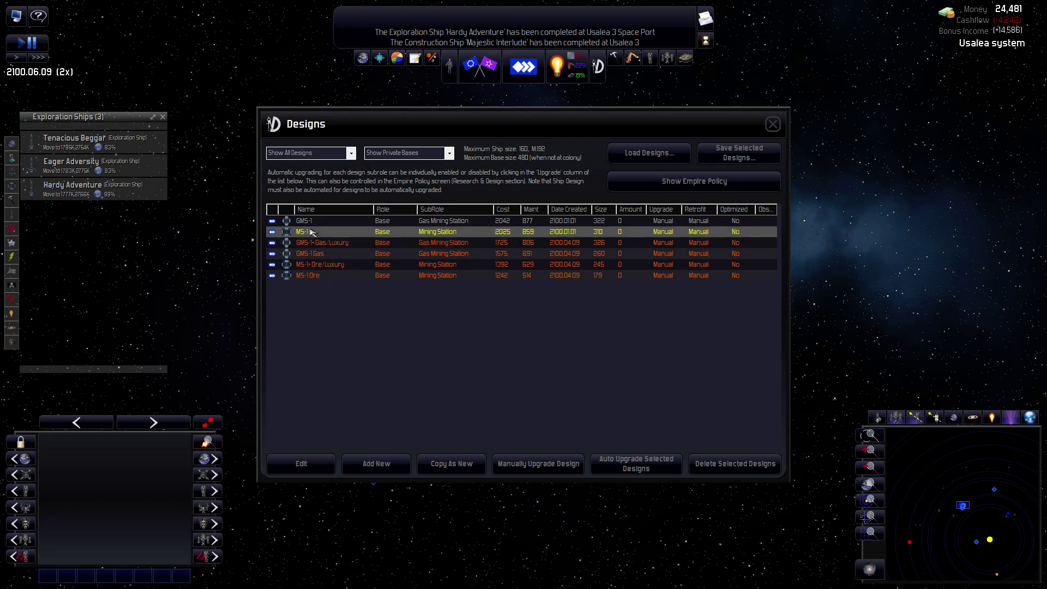
{"action": "left_click", "coordinate": [310, 276]}
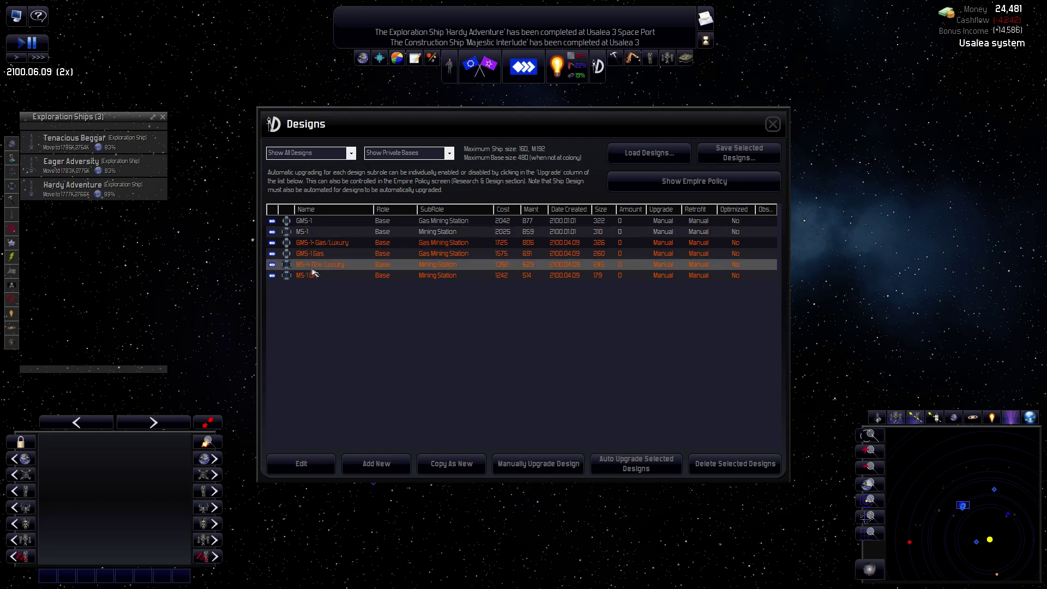
{"action": "left_click", "coordinate": [311, 232]}
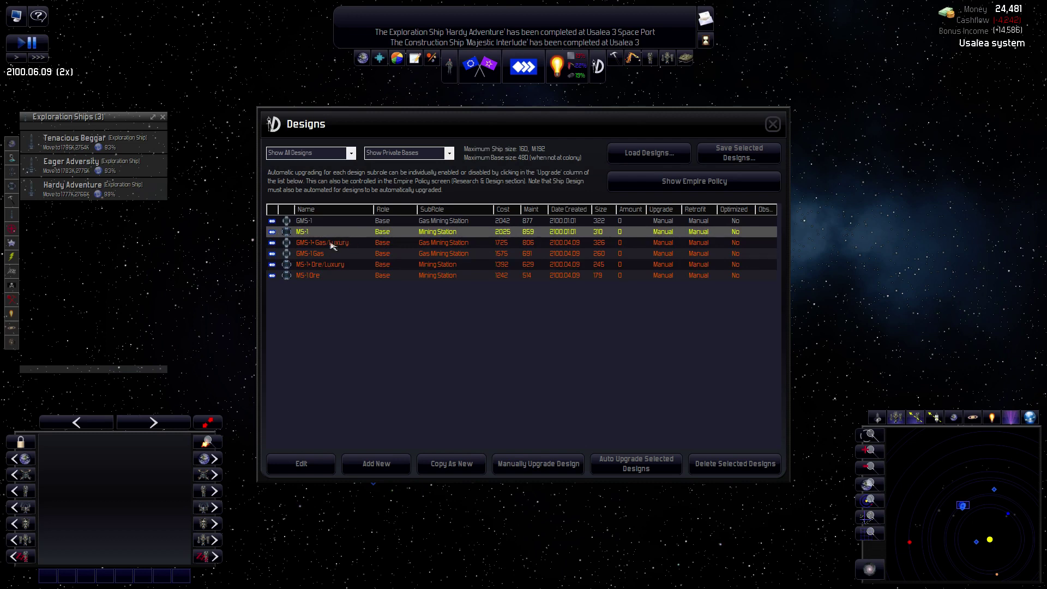
Close the Designs list and open the design of mining ship Nimble Bargain at Usalea 3.
{"action": "left_click", "coordinate": [772, 124]}
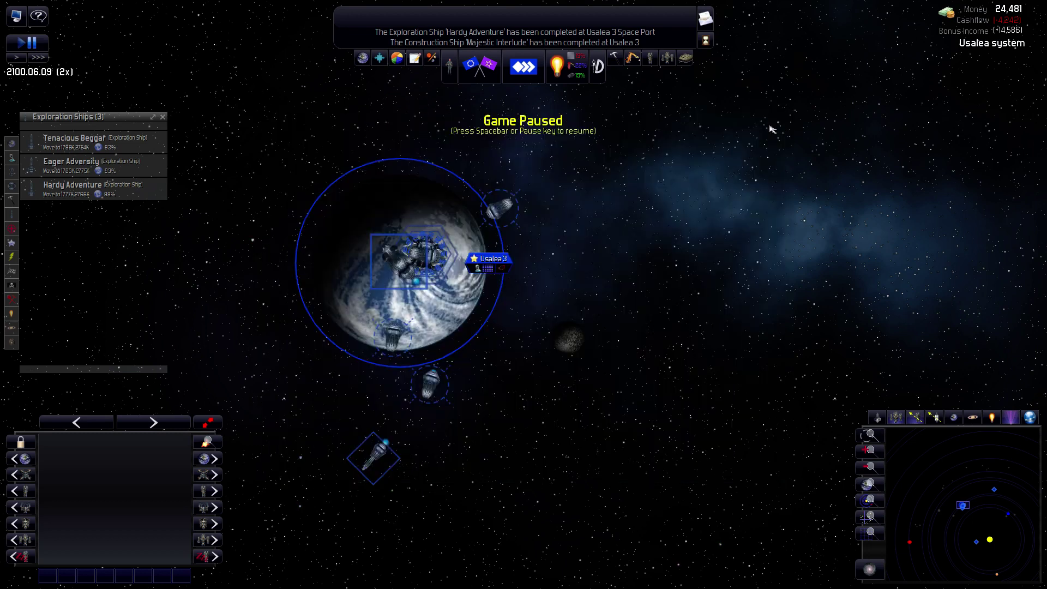
{"action": "left_click", "coordinate": [430, 259]}
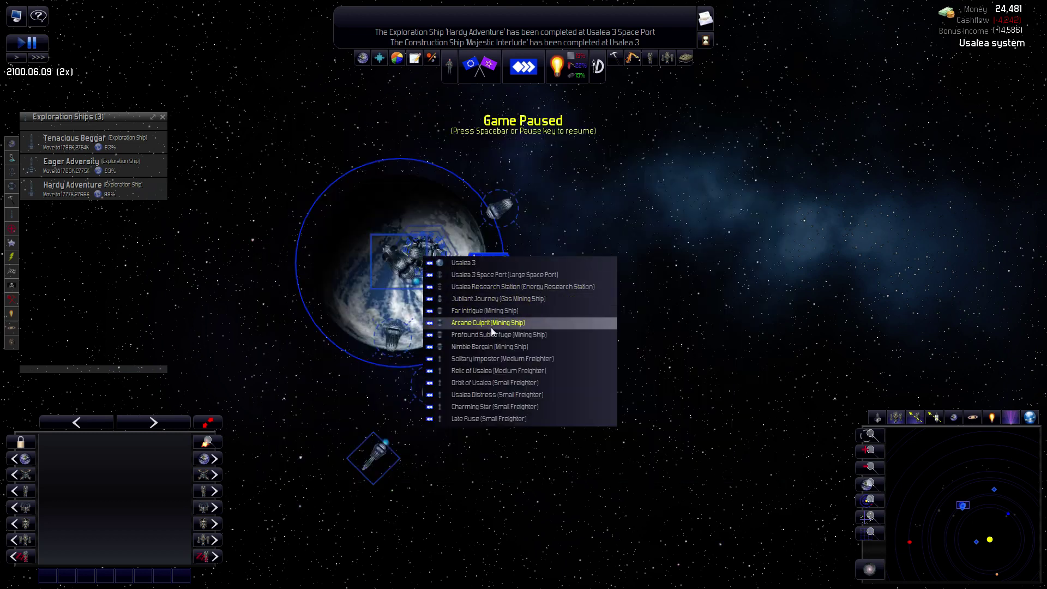
{"action": "left_click", "coordinate": [510, 348]}
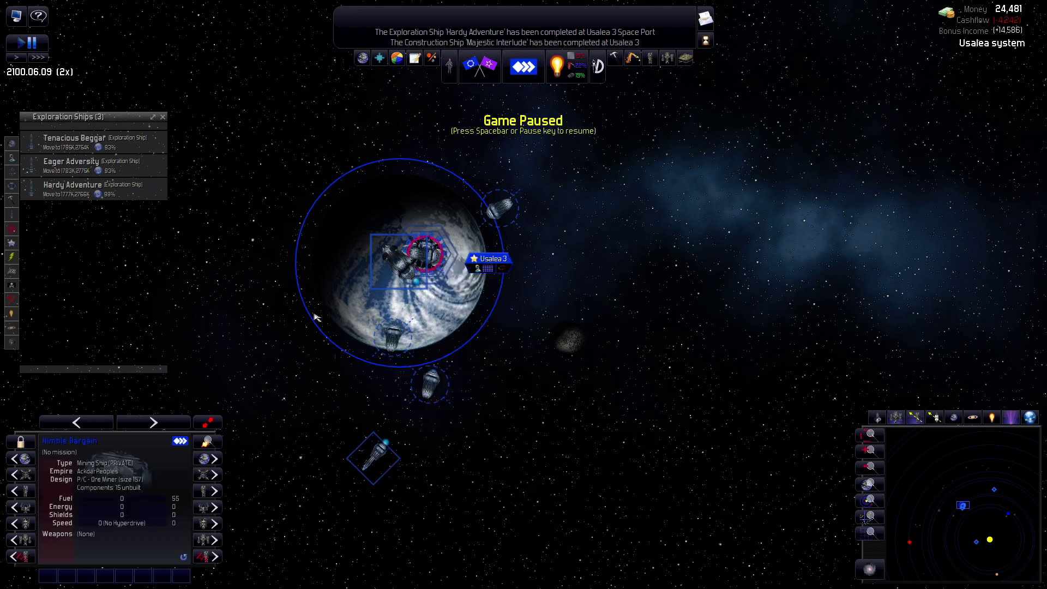
{"action": "left_click", "coordinate": [112, 483]}
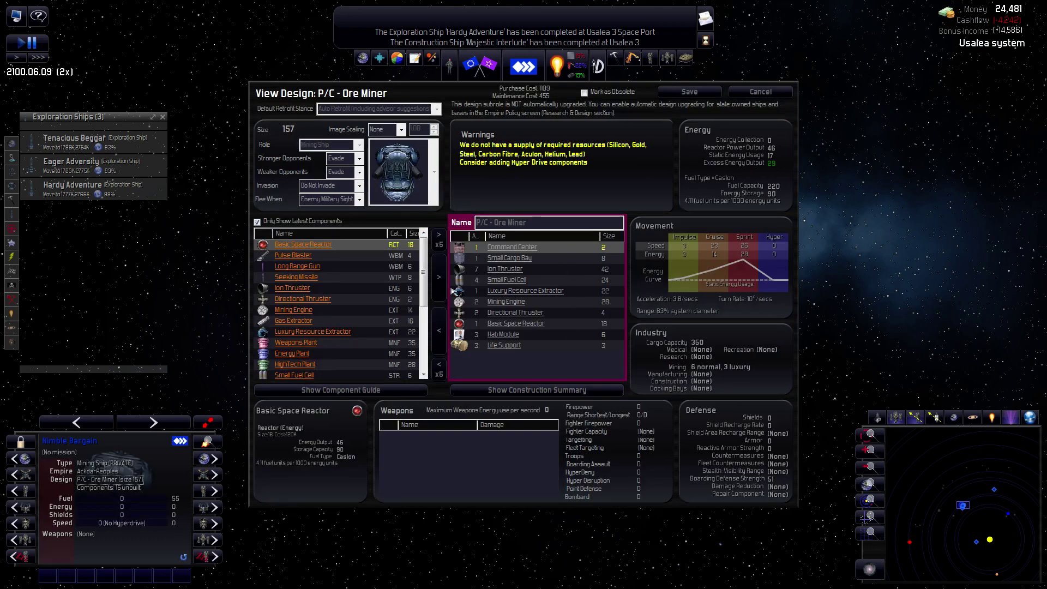
Compare the P/C - Ore Miner's Mining Engine and Luxury Resource Extractor component details.
{"action": "left_click", "coordinate": [512, 302]}
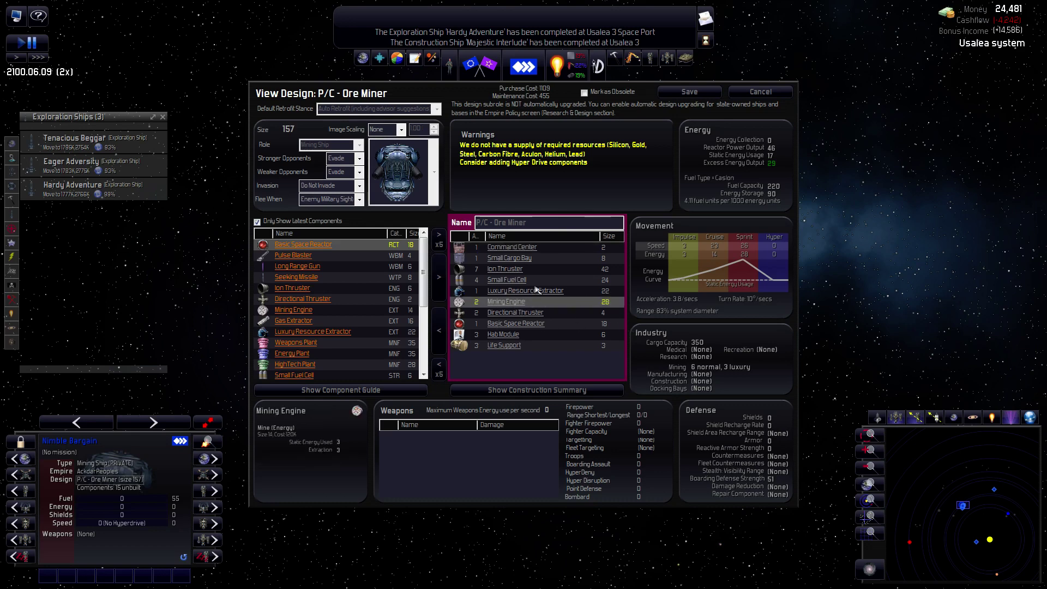
{"action": "left_click", "coordinate": [528, 291]}
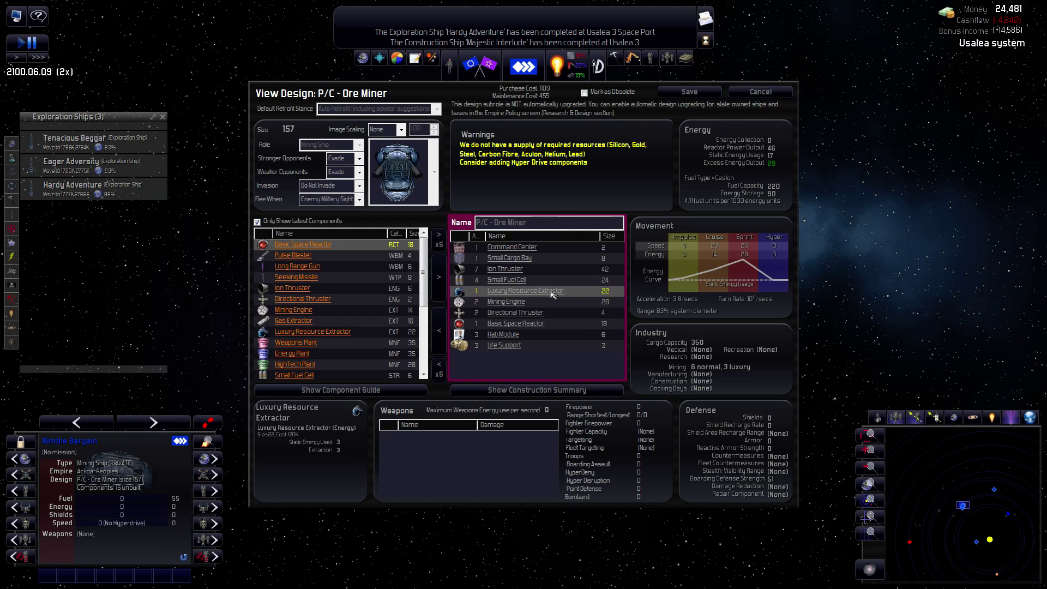
{"action": "left_click", "coordinate": [514, 303]}
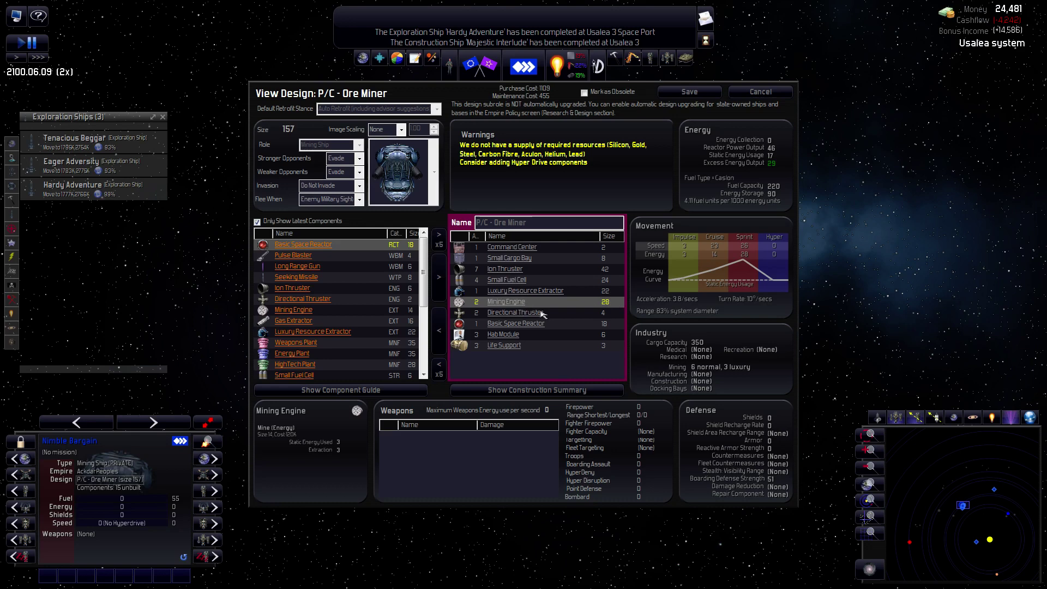
{"action": "left_click", "coordinate": [512, 292]}
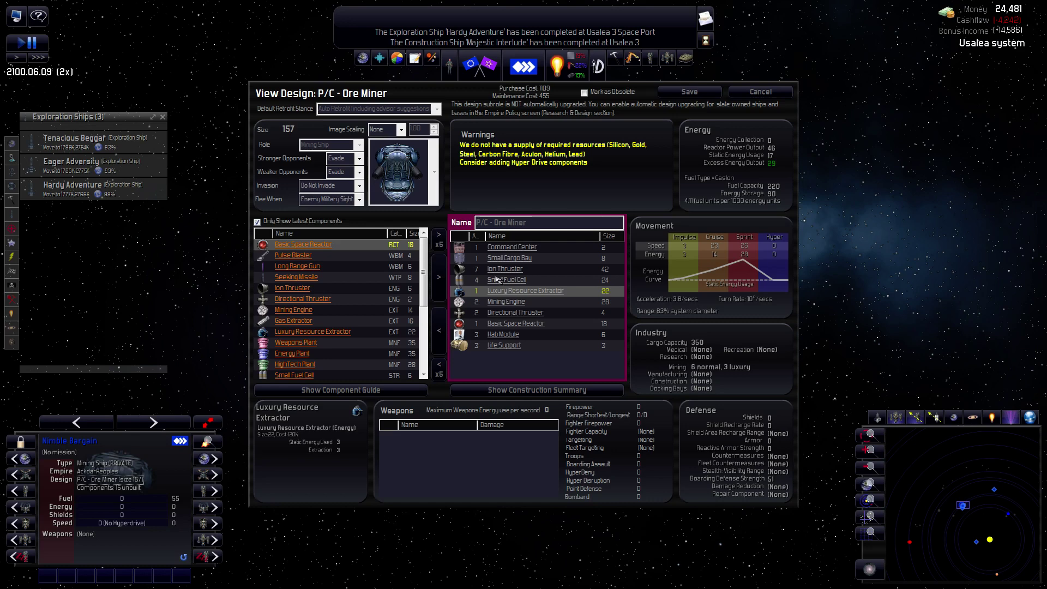
{"action": "left_click", "coordinate": [510, 305]}
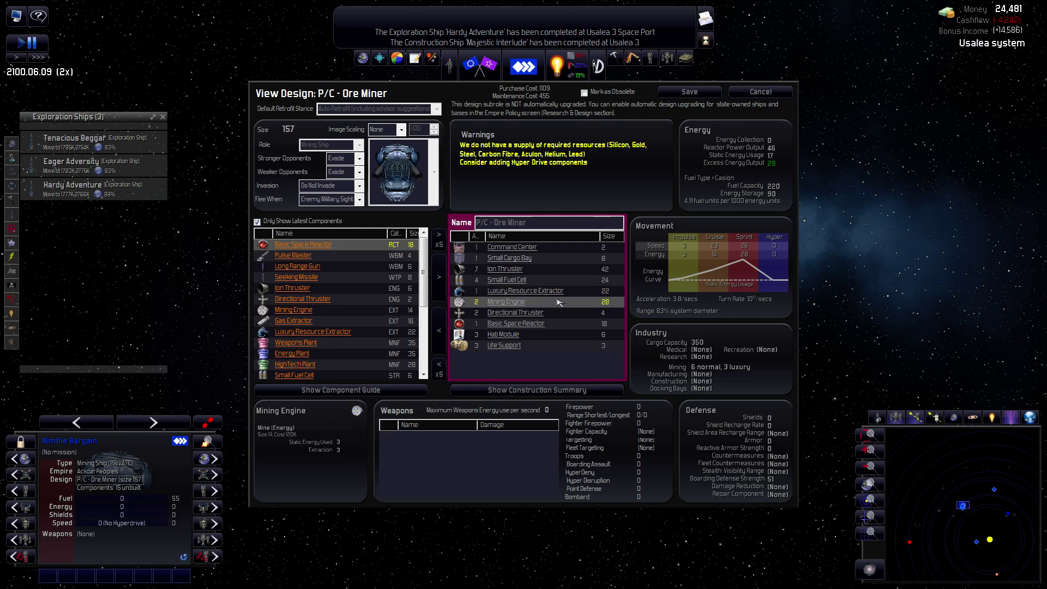
Cancel the P/C - Ore Miner design view, then open and close the Designs list.
{"action": "left_click", "coordinate": [530, 292]}
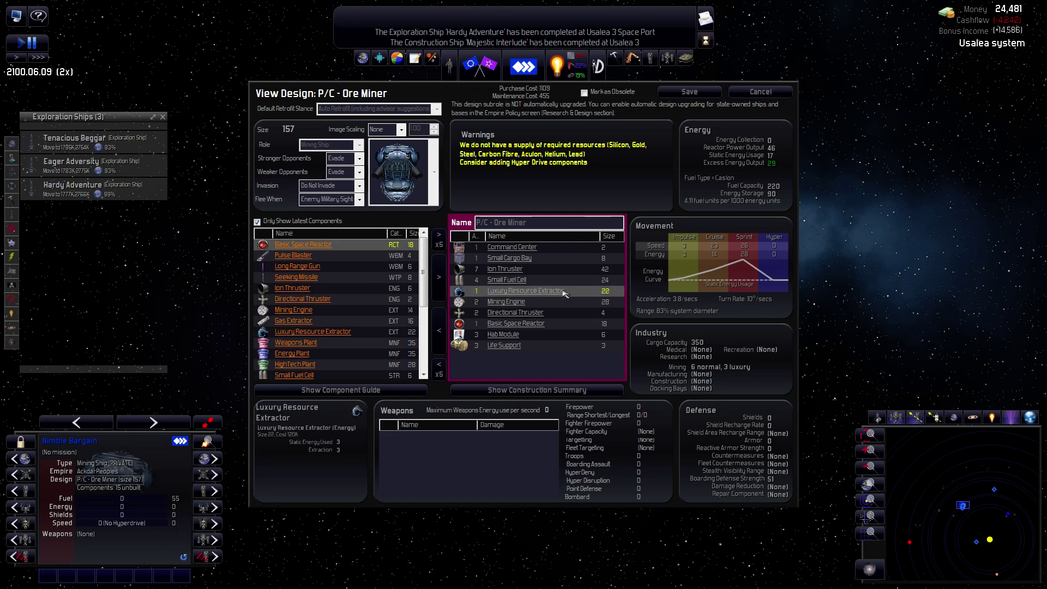
{"action": "left_click", "coordinate": [760, 92]}
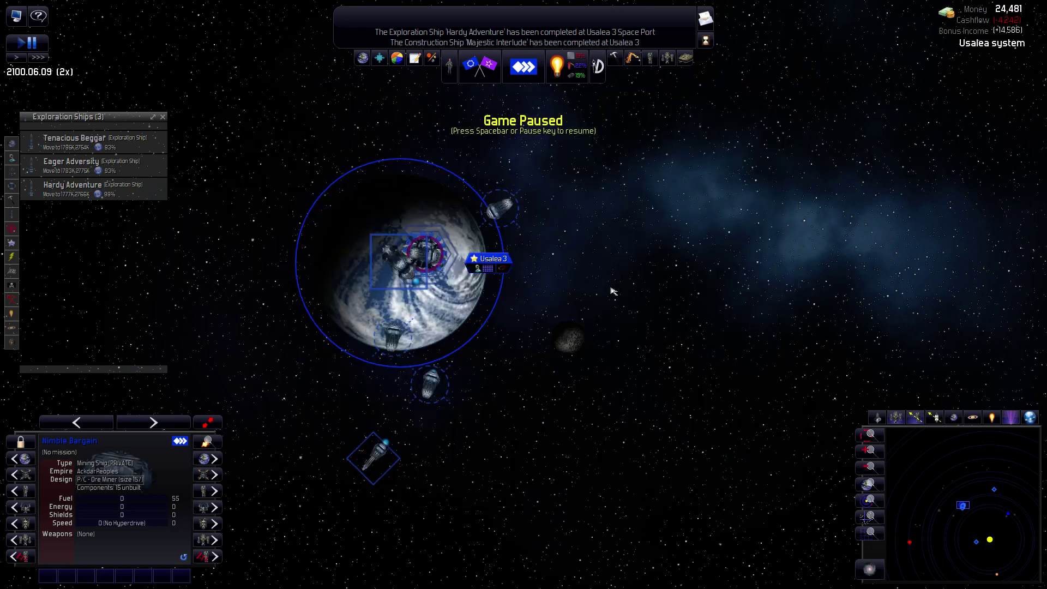
{"action": "left_click", "coordinate": [598, 67]}
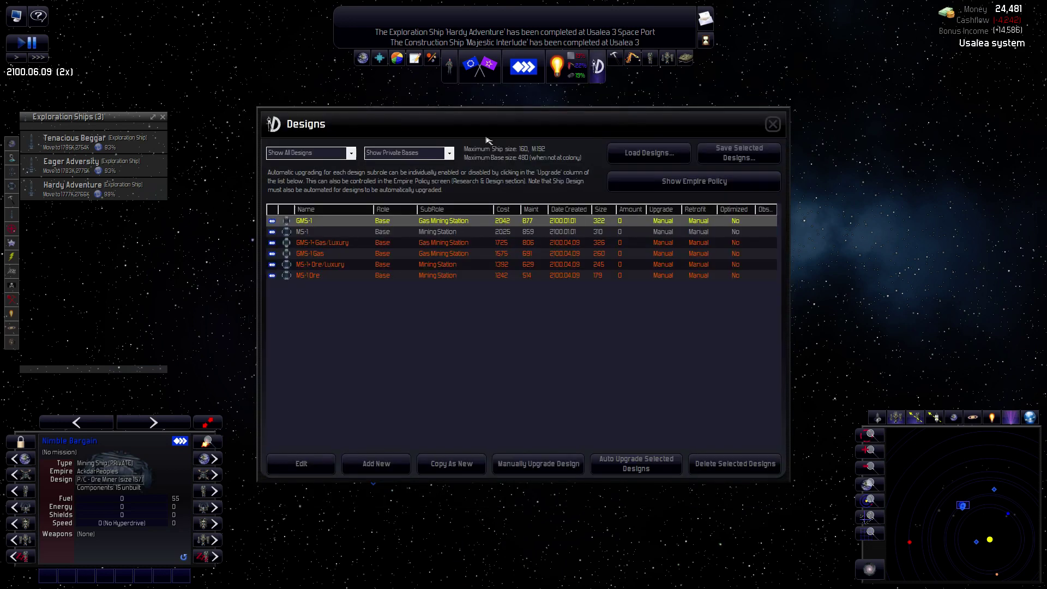
{"action": "left_click", "coordinate": [774, 125]}
Select the moon Inai beside Usalea 3 to view its details.
{"action": "left_click", "coordinate": [568, 337]}
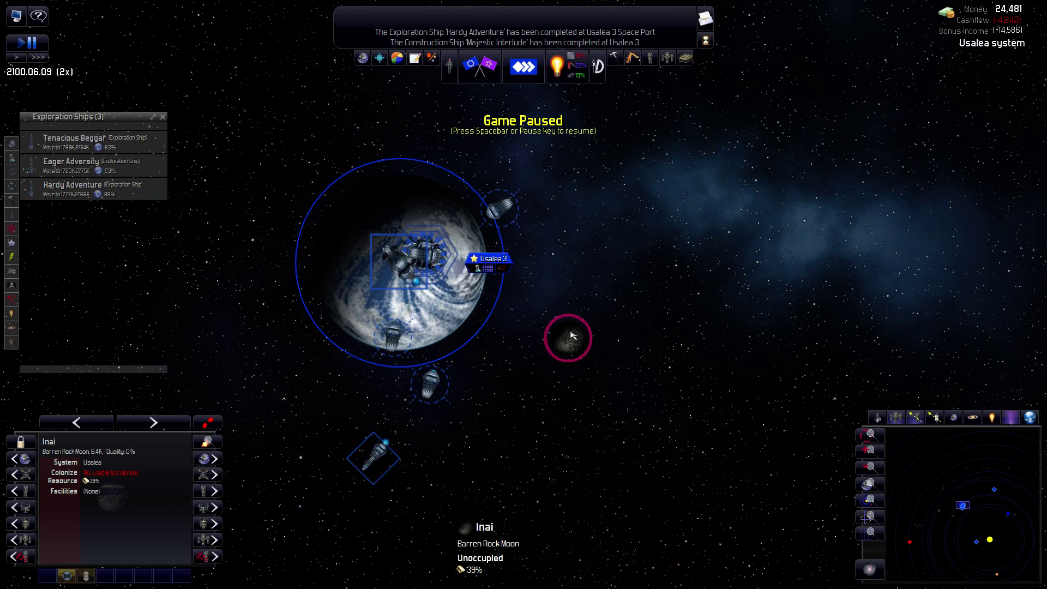
{"action": "key", "text": "Left"}
{"action": "key", "text": "Down"}
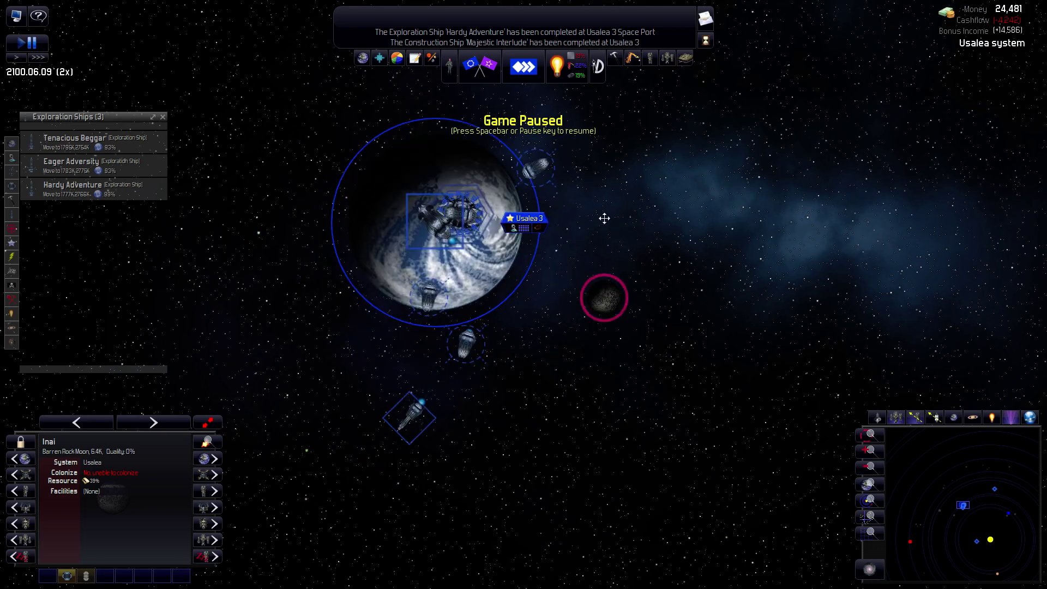
{"action": "key", "text": "Up"}
{"action": "key", "text": "Right"}
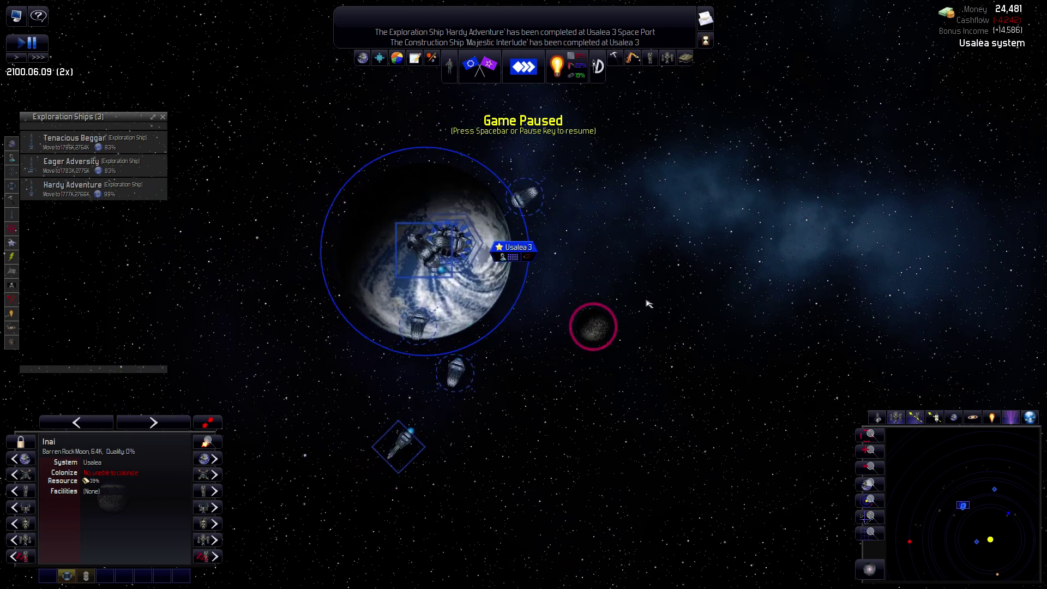
Open the Designs list and browse the MS-1 Ore, MS-1 Ore/Luxury and MS-1 station designs.
{"action": "left_click", "coordinate": [598, 66]}
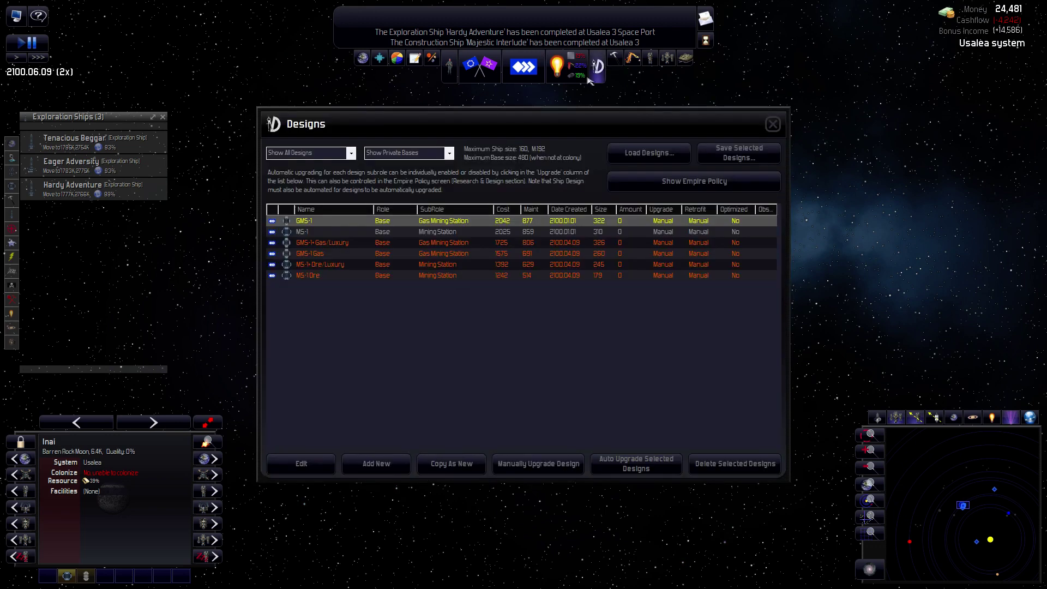
{"action": "left_click", "coordinate": [321, 275]}
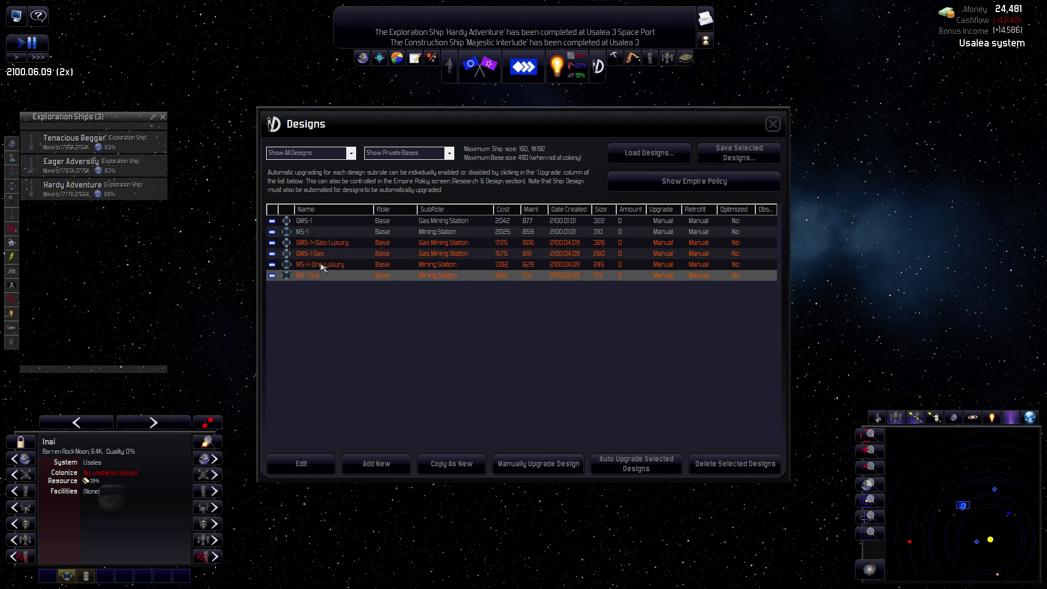
{"action": "left_click", "coordinate": [324, 264]}
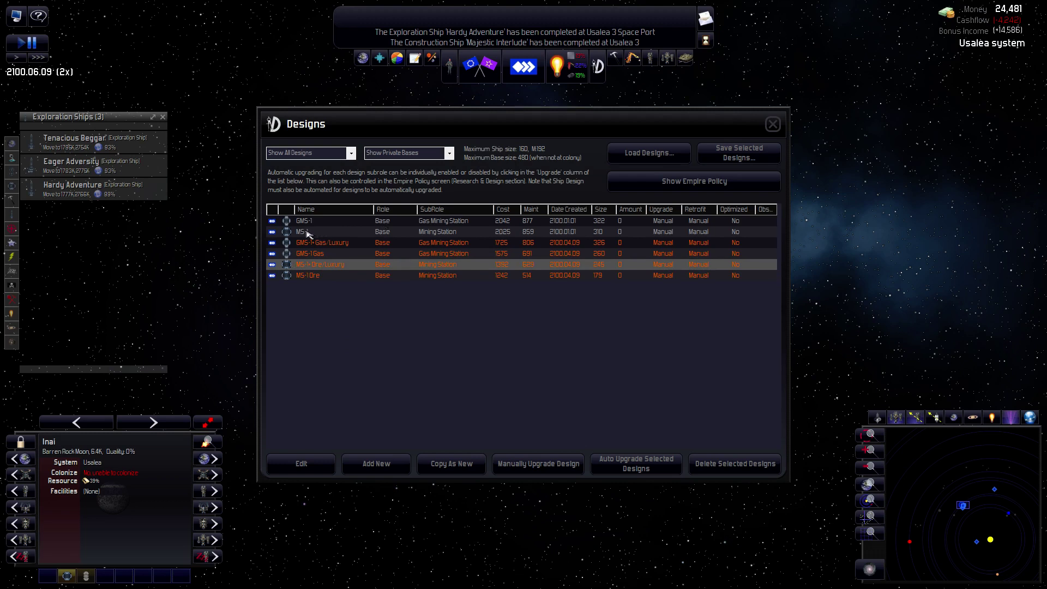
{"action": "left_click", "coordinate": [308, 233]}
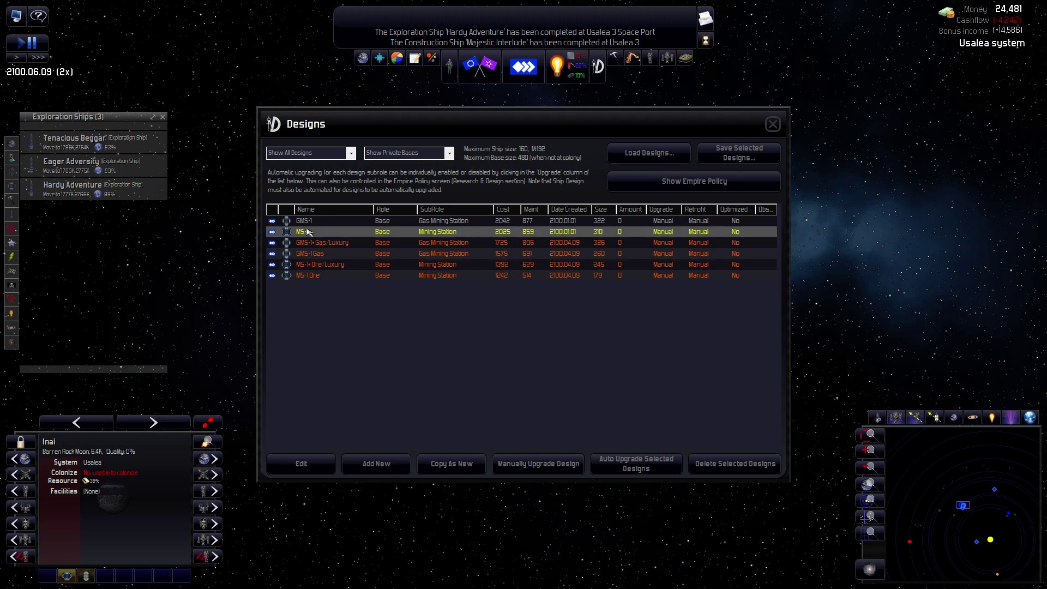
Open the MS-1 design and compare its Mining Engine and Luxury Resource Extractor details.
{"action": "double_click", "coordinate": [312, 233]}
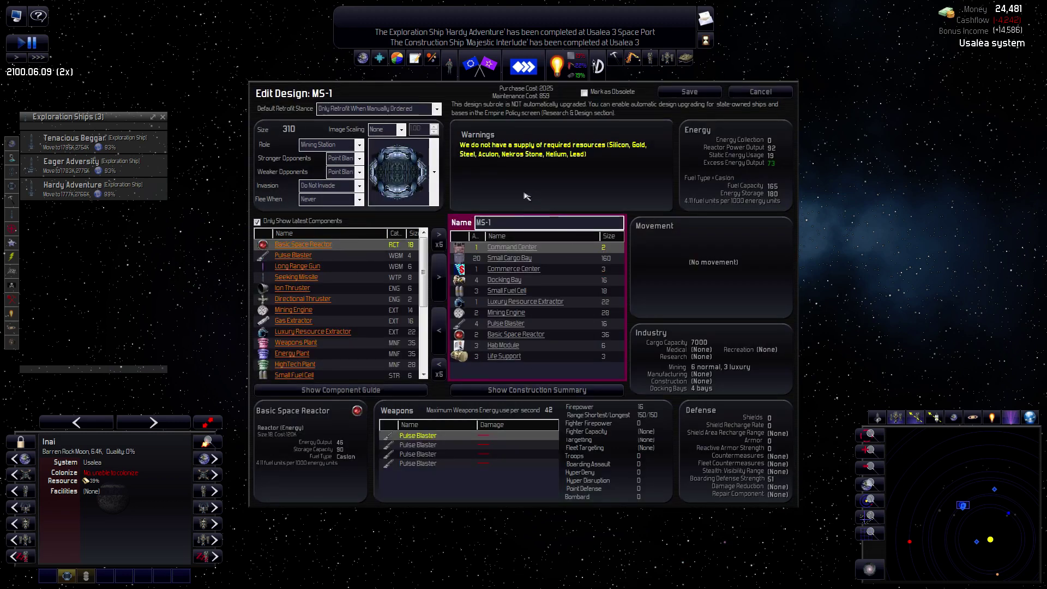
{"action": "left_click", "coordinate": [513, 314]}
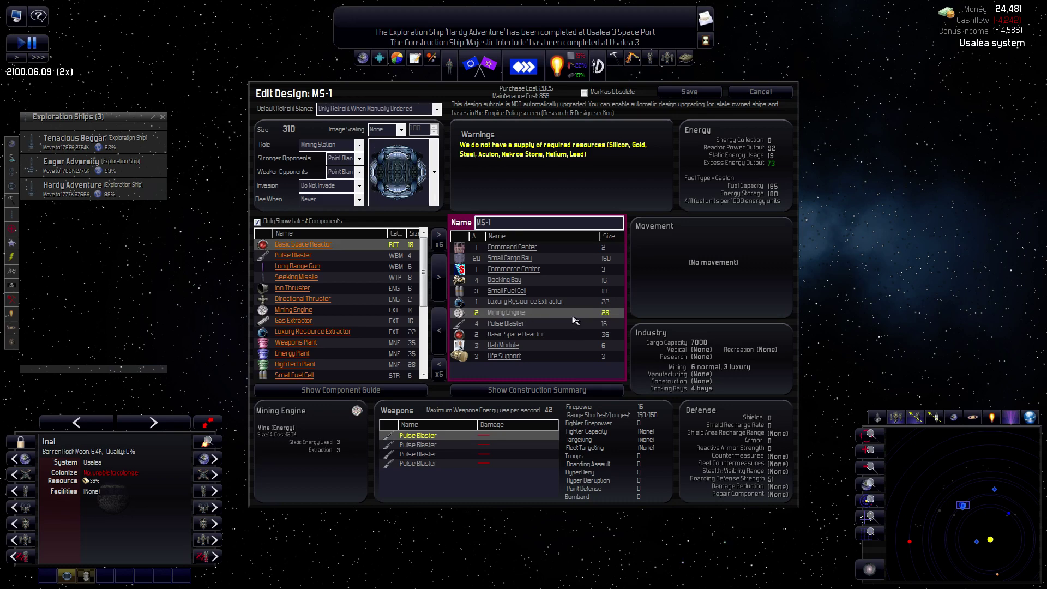
{"action": "left_click", "coordinate": [527, 304]}
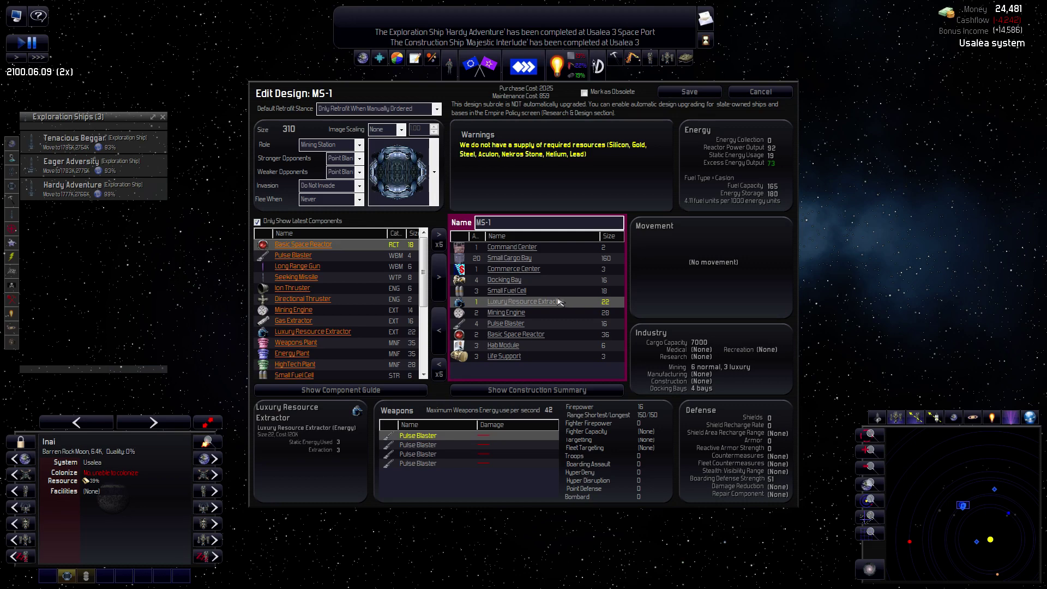
{"action": "left_click", "coordinate": [515, 316]}
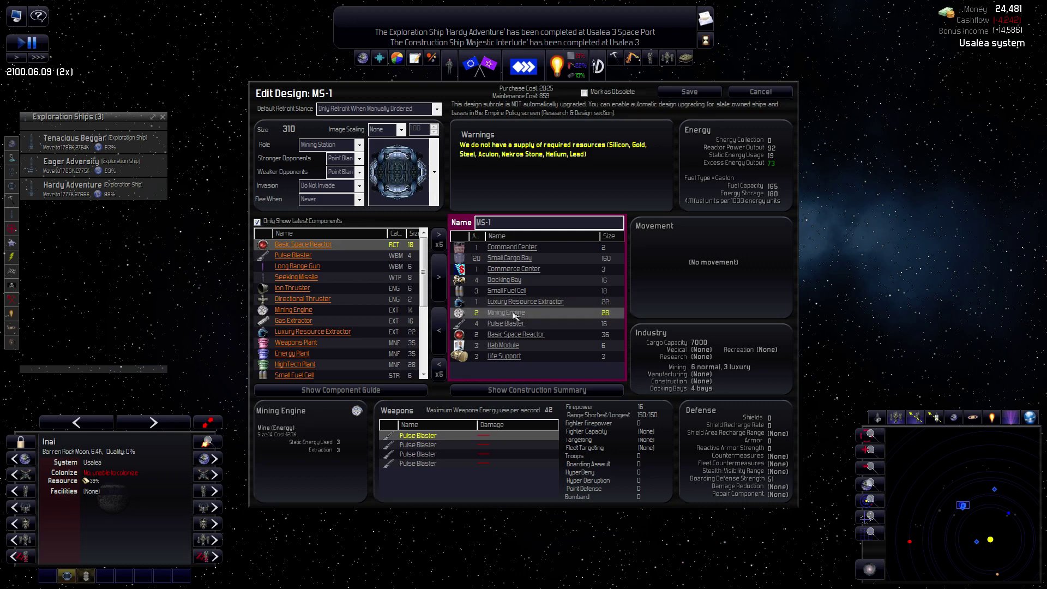
{"action": "left_click", "coordinate": [522, 305]}
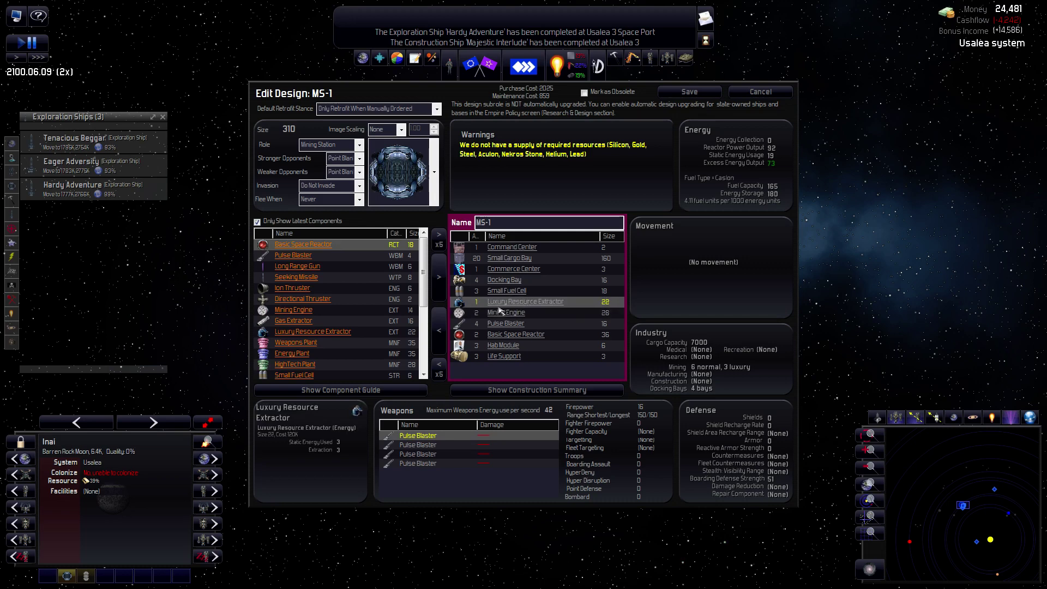
{"action": "left_click", "coordinate": [516, 313]}
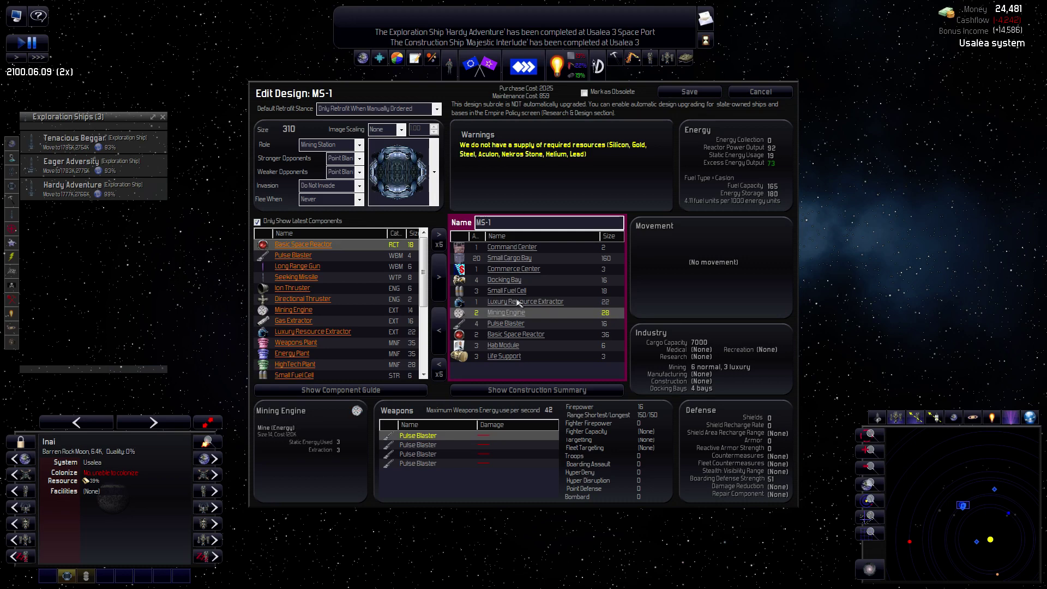
{"action": "left_click", "coordinate": [524, 303]}
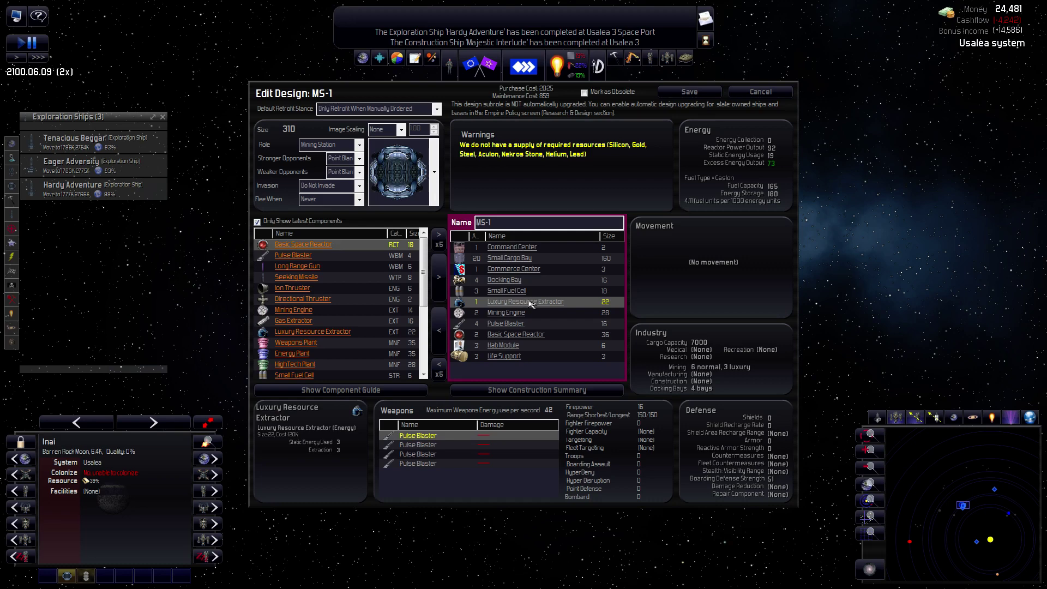
Review the Small Cargo Bay, Basic Space Reactor and Pulse Blaster, then cancel unchanged.
{"action": "left_click", "coordinate": [517, 259]}
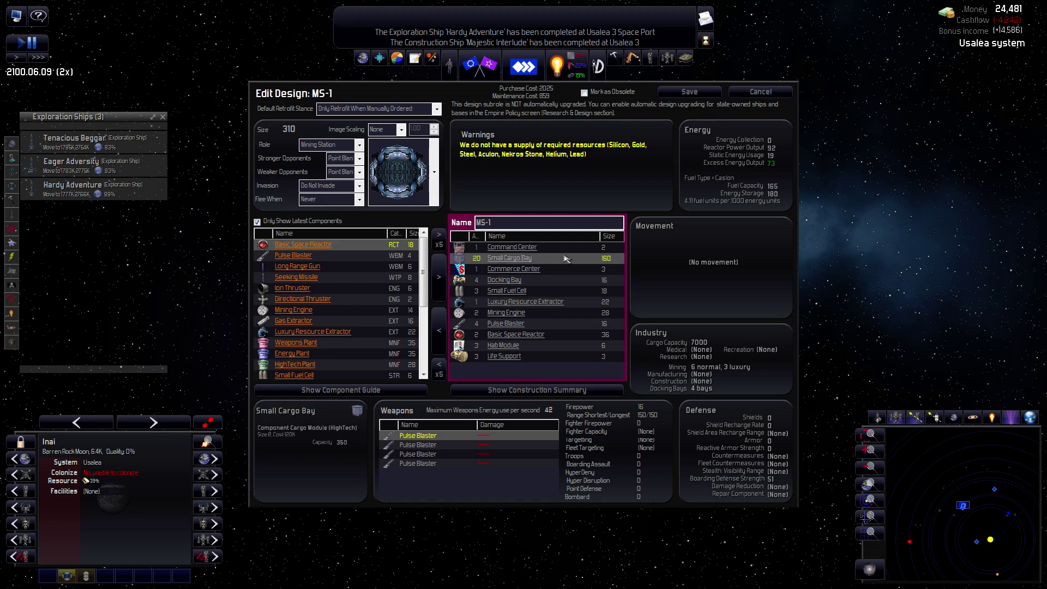
{"action": "left_click", "coordinate": [510, 335]}
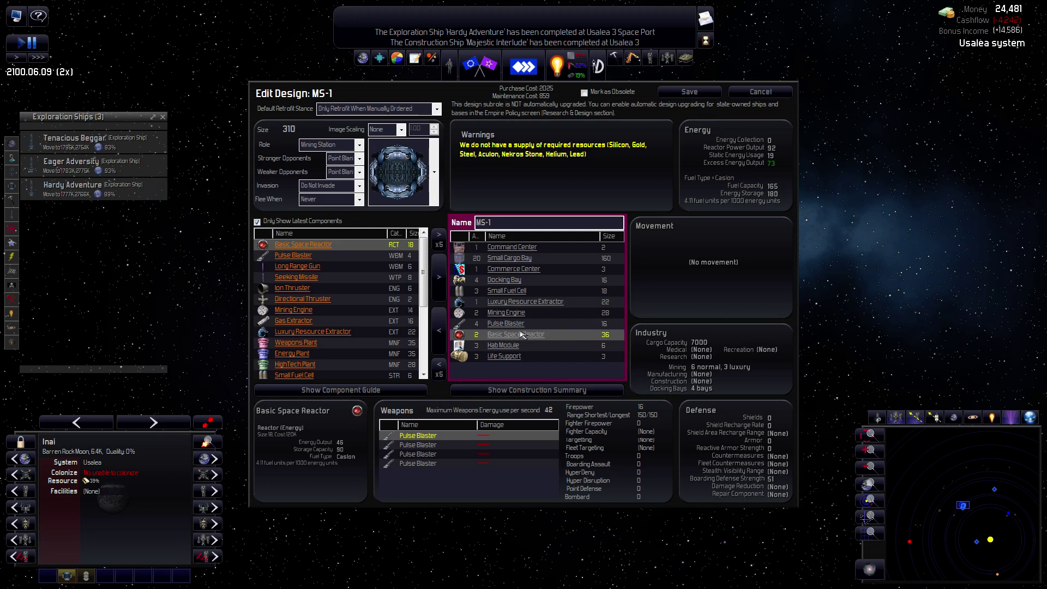
{"action": "left_click", "coordinate": [414, 447]}
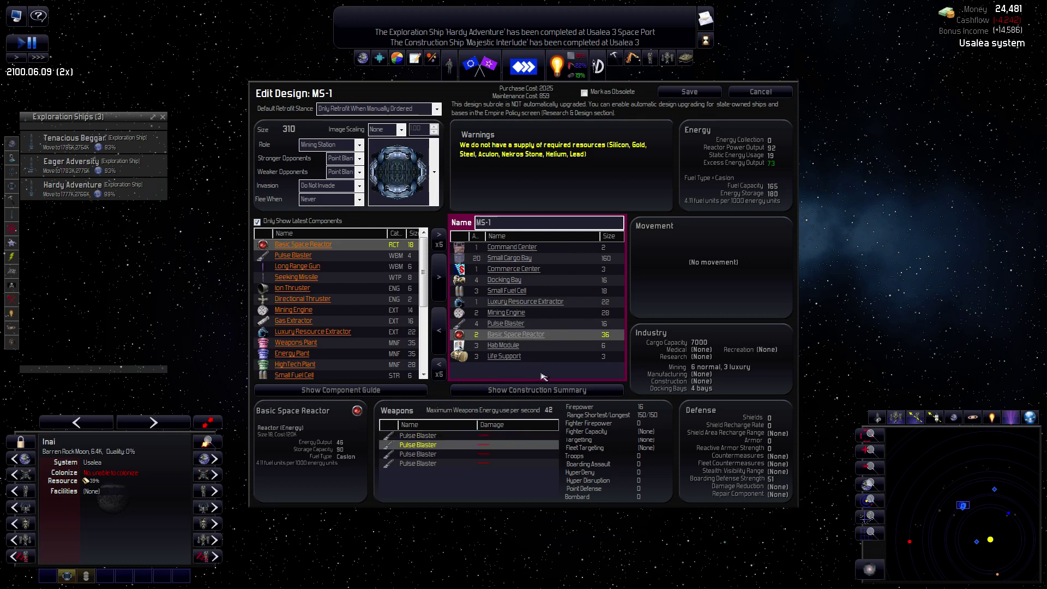
{"action": "left_click", "coordinate": [759, 93]}
{"action": "double_click", "coordinate": [347, 277]}
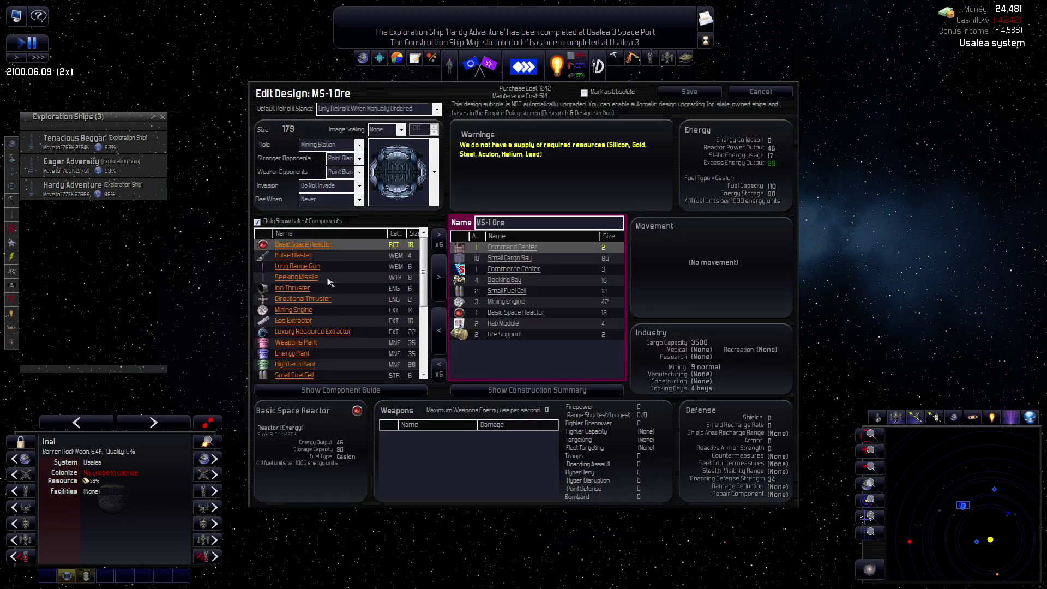
{"action": "left_click", "coordinate": [546, 303]}
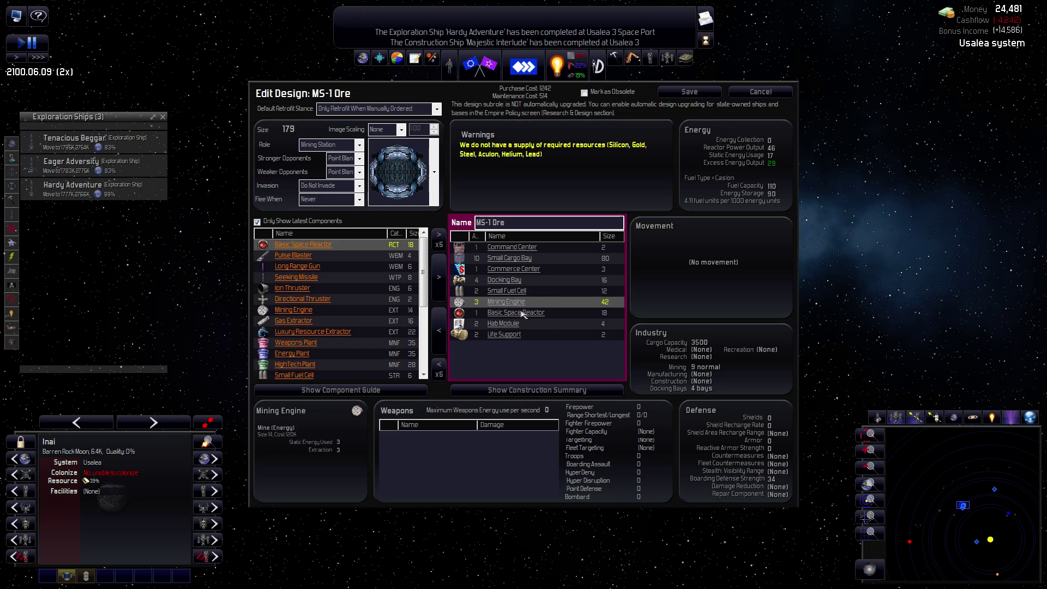
{"action": "left_click", "coordinate": [514, 314]}
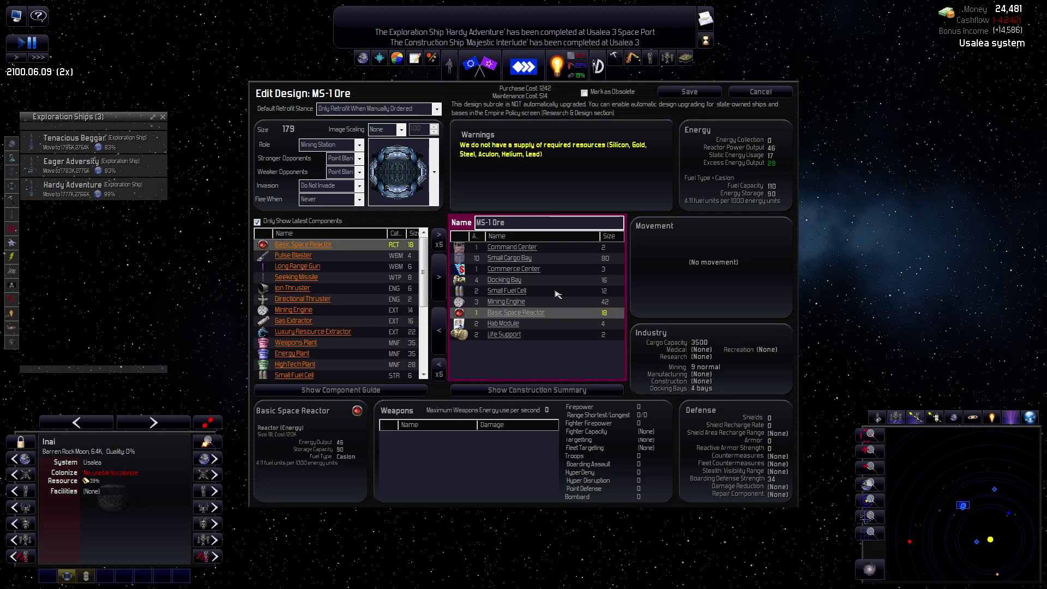
{"action": "left_click", "coordinate": [513, 260]}
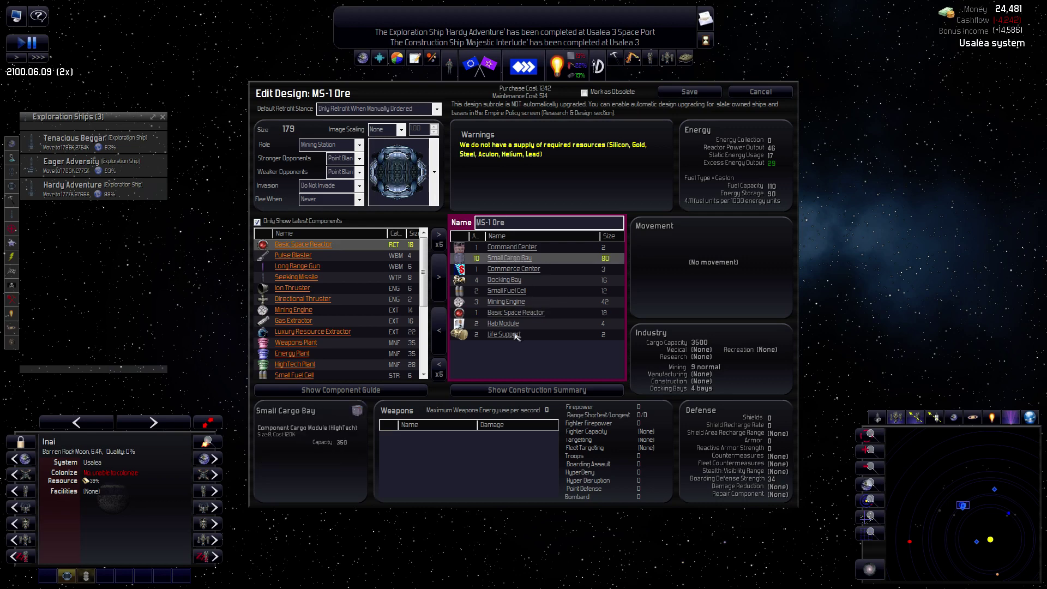
{"action": "left_click", "coordinate": [529, 245]}
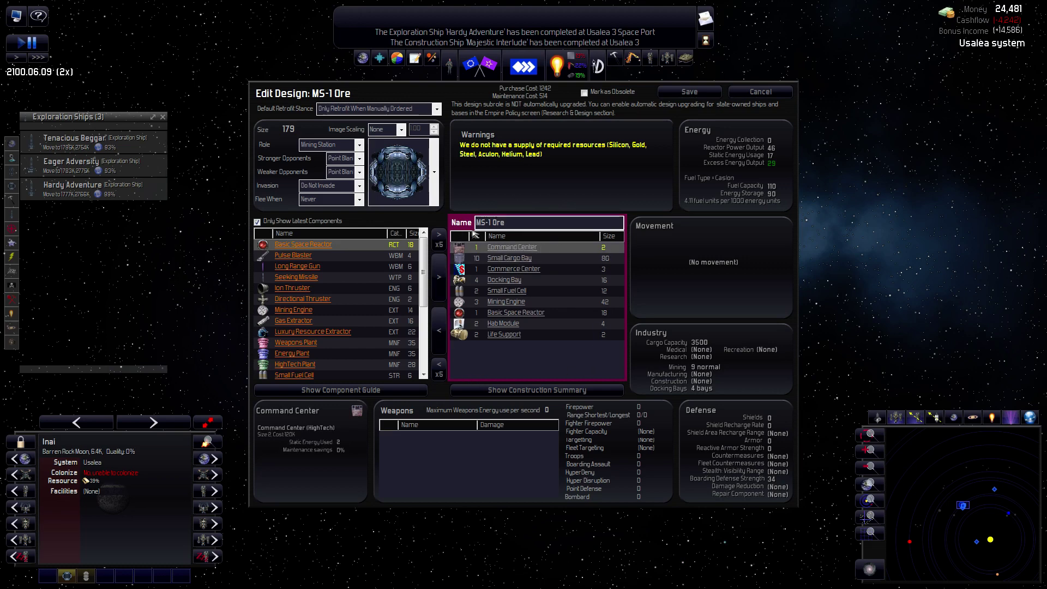
{"action": "left_click", "coordinate": [524, 260]}
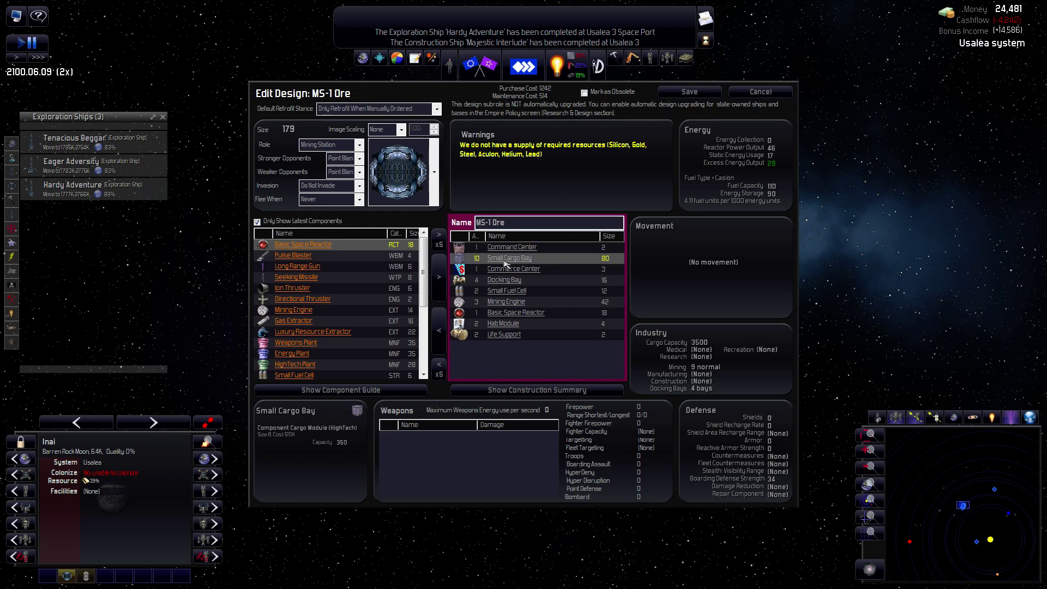
{"action": "left_click", "coordinate": [759, 93]}
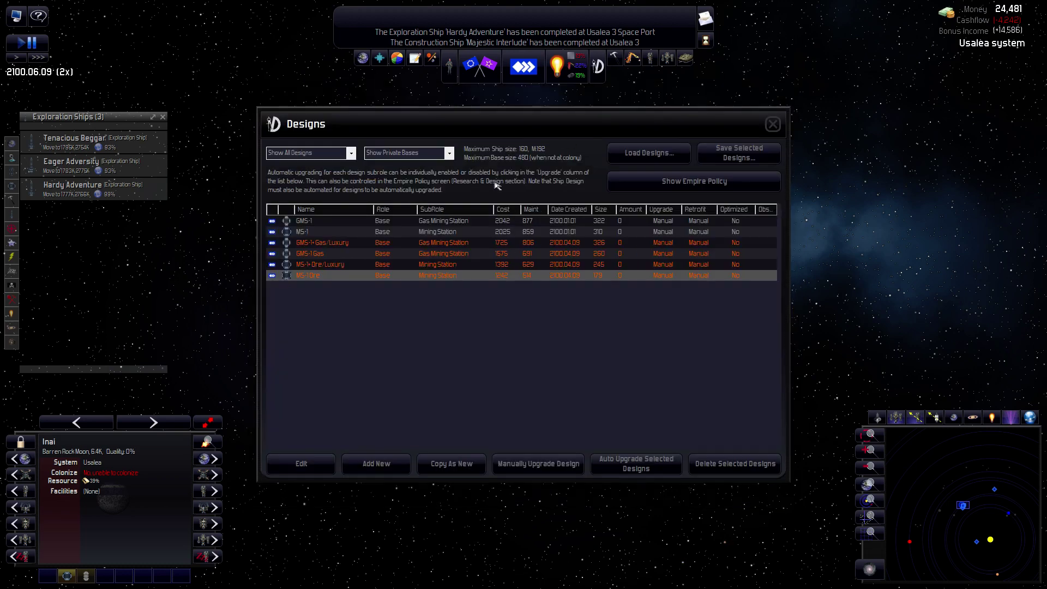
{"action": "double_click", "coordinate": [328, 255]}
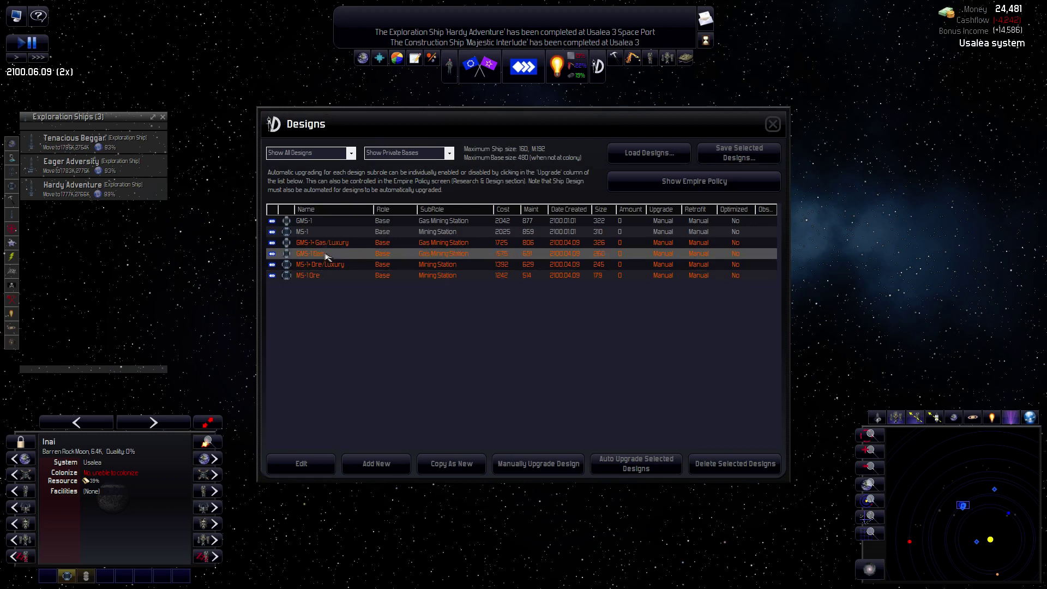
{"action": "left_click", "coordinate": [514, 261]}
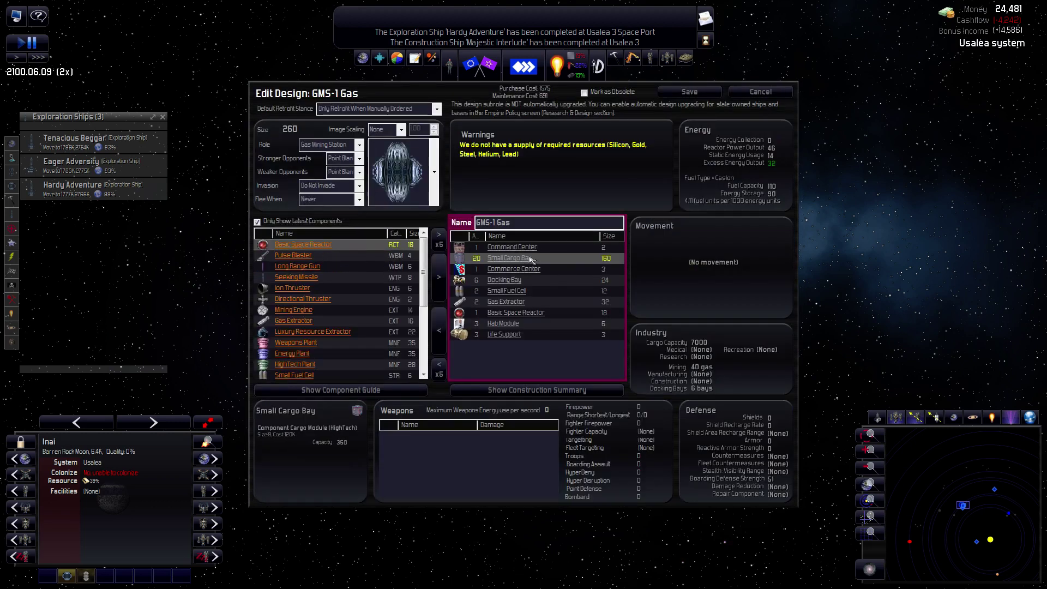
{"action": "left_click", "coordinate": [505, 280]}
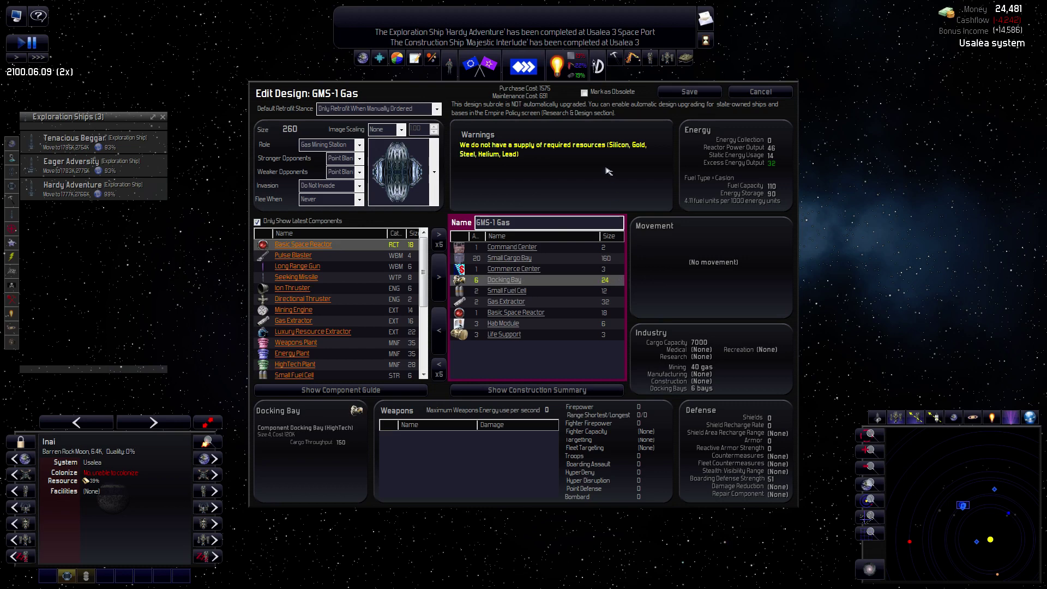
{"action": "left_click", "coordinate": [523, 313]}
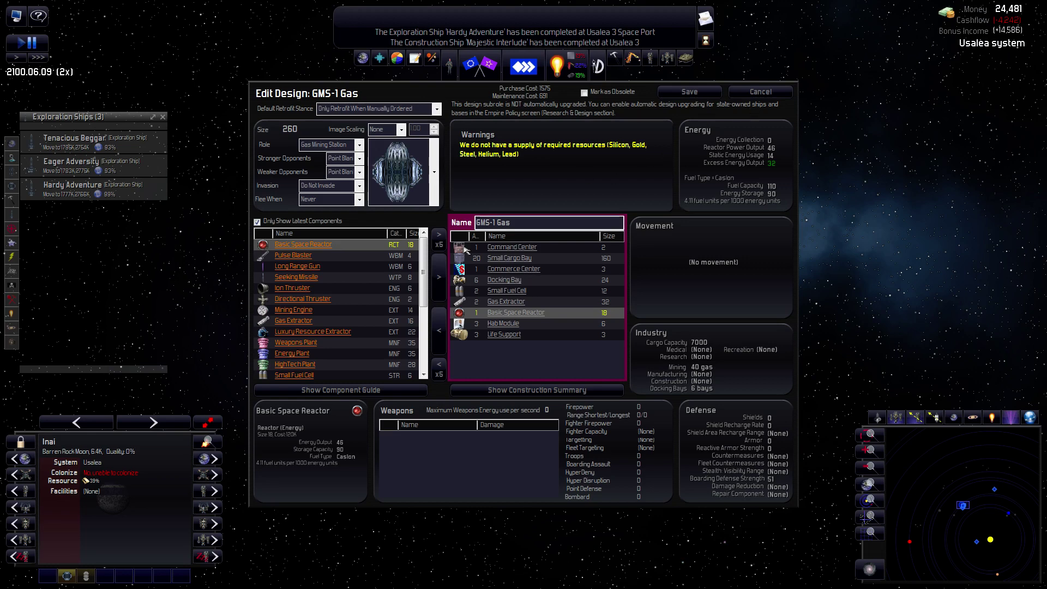
{"action": "left_click", "coordinate": [503, 258]}
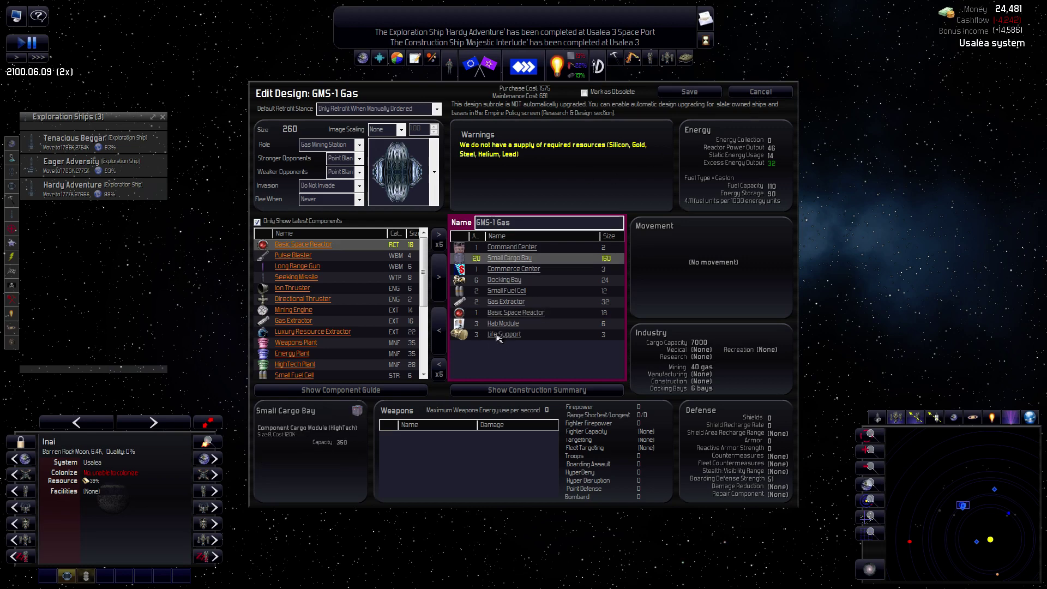
{"action": "left_click", "coordinate": [506, 325]}
{"action": "left_click", "coordinate": [506, 325]}
{"action": "left_click", "coordinate": [506, 259]}
{"action": "left_click", "coordinate": [760, 92]}
{"action": "double_click", "coordinate": [316, 276]}
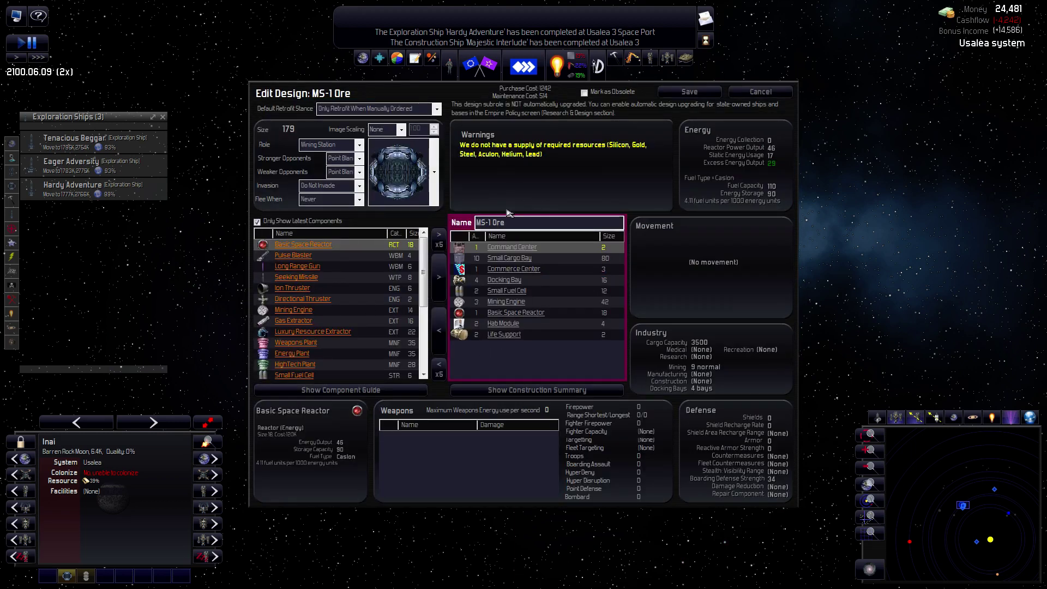
{"action": "left_click", "coordinate": [761, 93]}
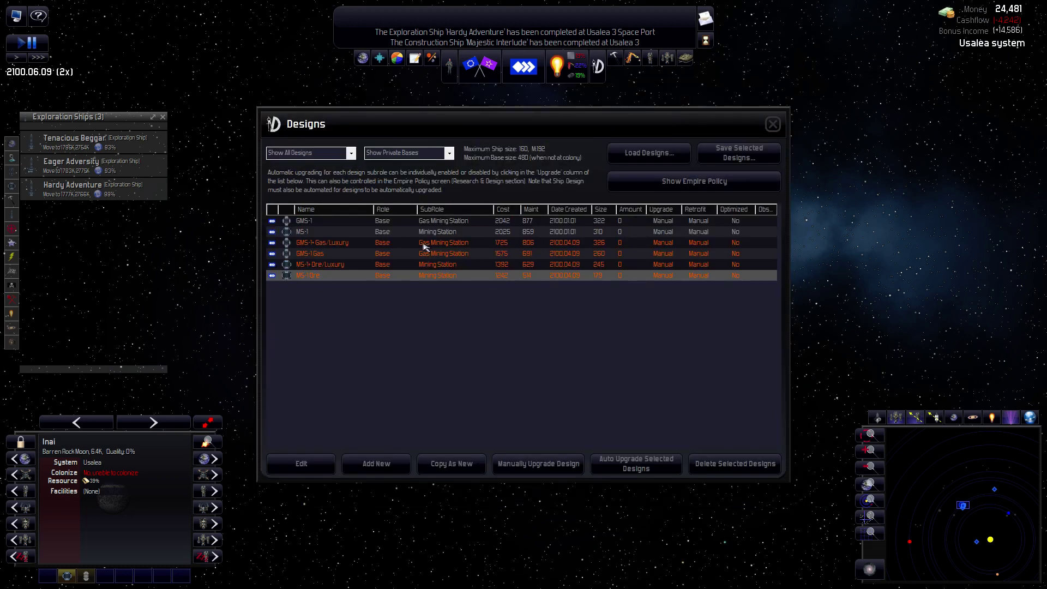
{"action": "double_click", "coordinate": [329, 266]}
{"action": "left_click", "coordinate": [523, 346]}
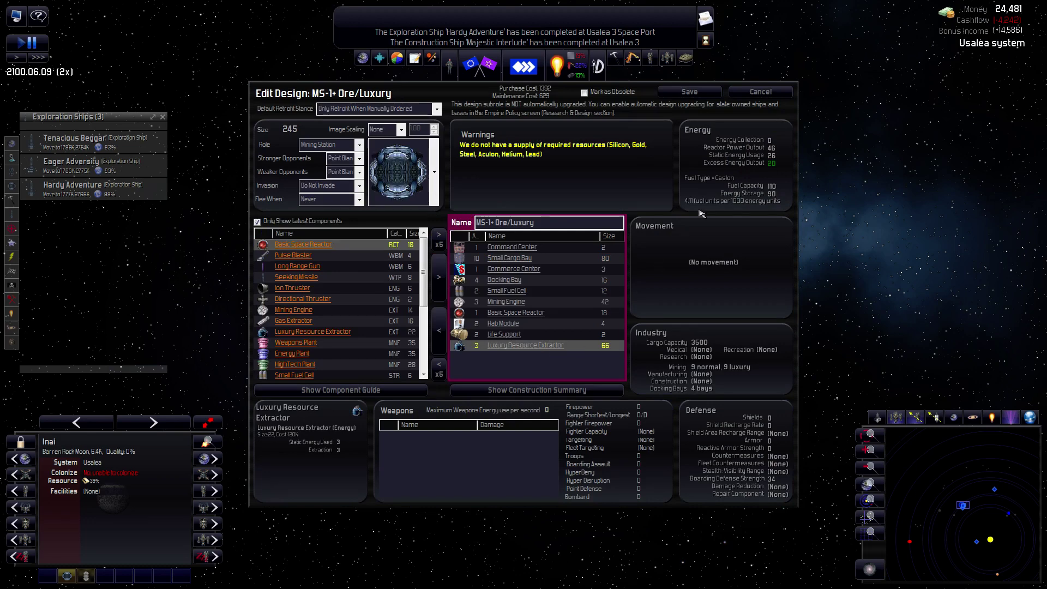
{"action": "left_click", "coordinate": [760, 92]}
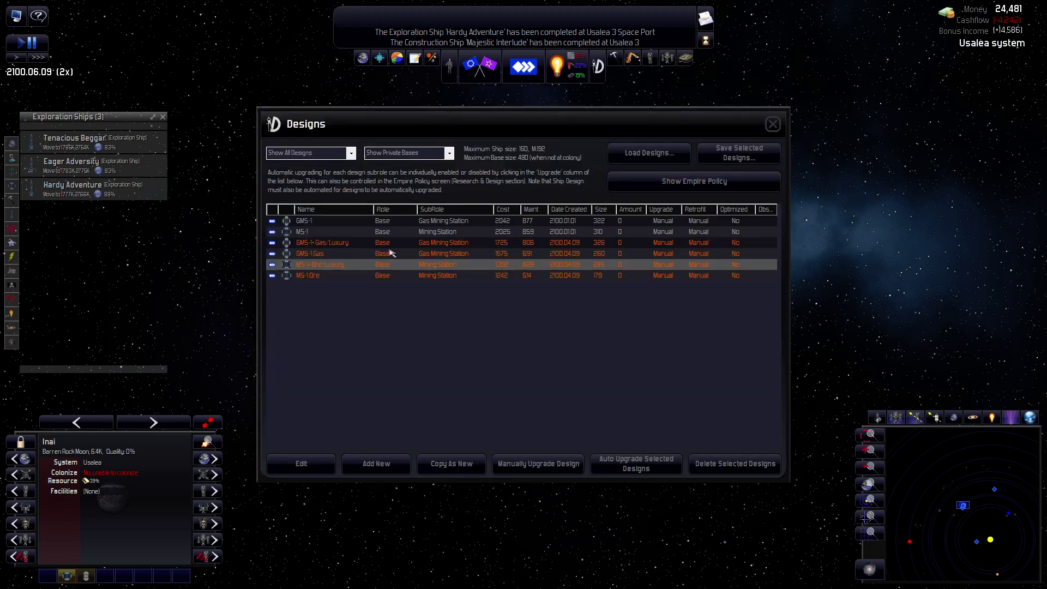
{"action": "double_click", "coordinate": [321, 255]}
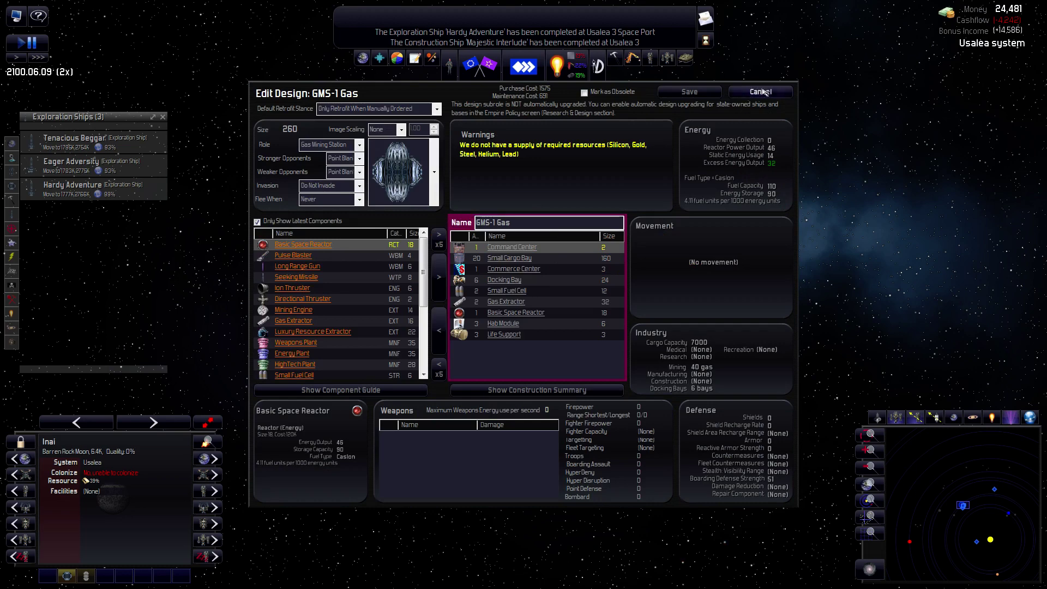
{"action": "left_click", "coordinate": [759, 93]}
{"action": "double_click", "coordinate": [328, 246]}
{"action": "left_click", "coordinate": [530, 347]}
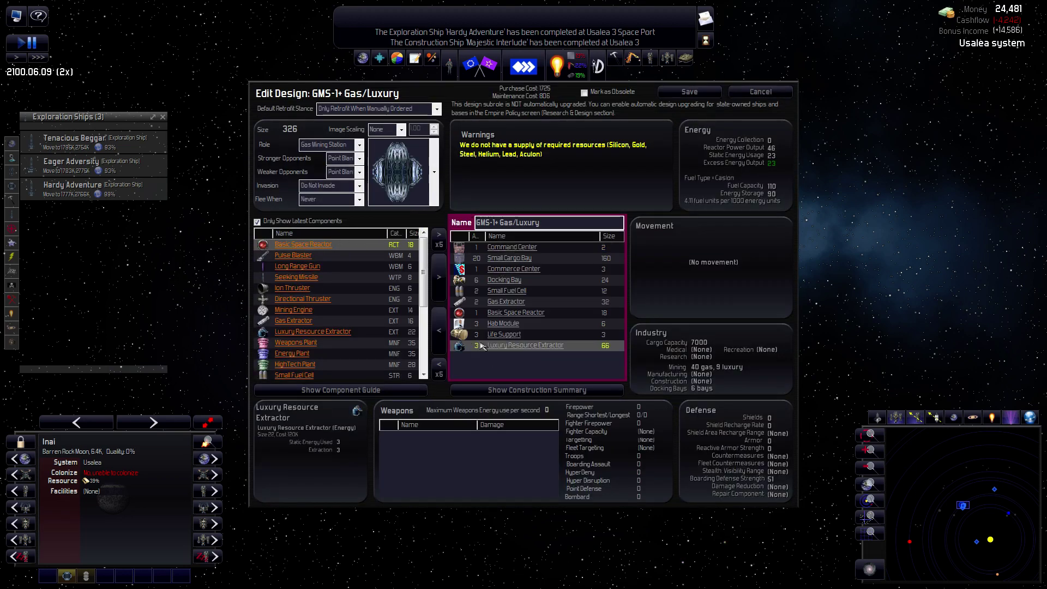
{"action": "left_click", "coordinate": [760, 92]}
{"action": "mouse_move", "coordinate": [315, 275]}
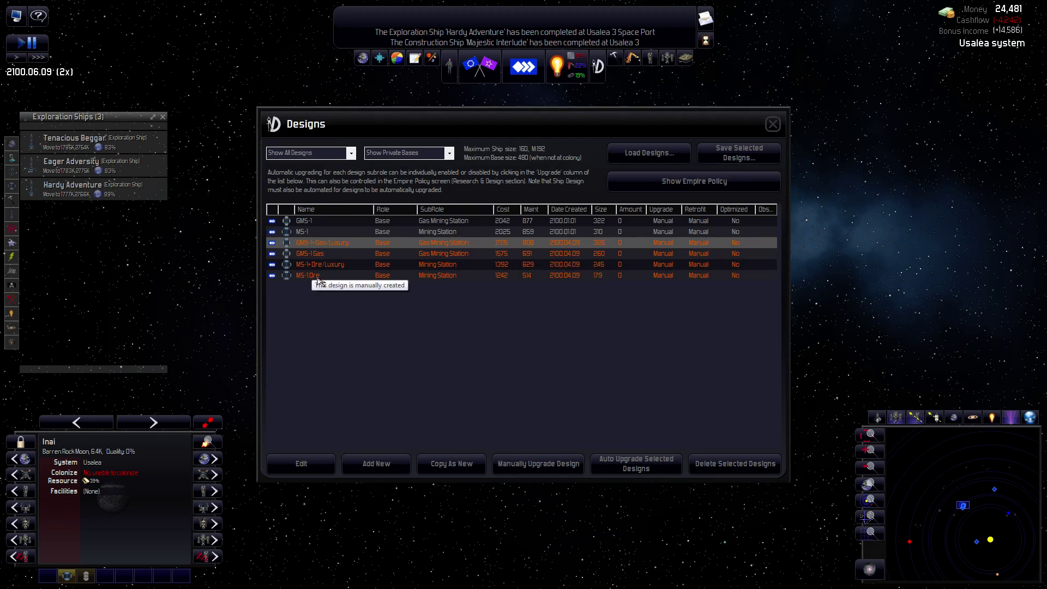
{"action": "left_click", "coordinate": [321, 264]}
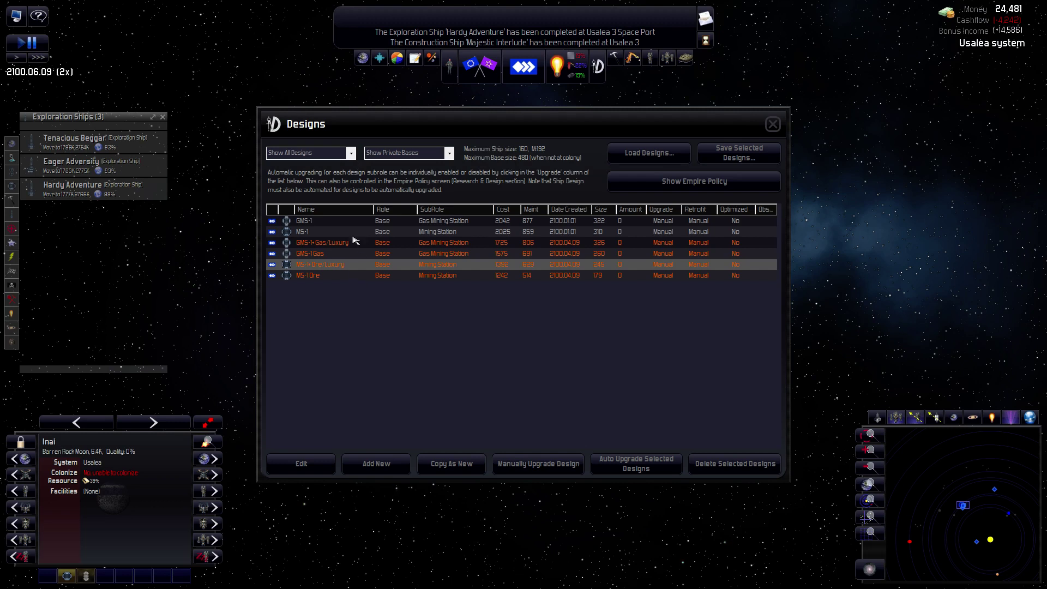
Open the MS-1 Ore design and inspect its Small Fuel Cell and Mining Engine details.
{"action": "double_click", "coordinate": [315, 277]}
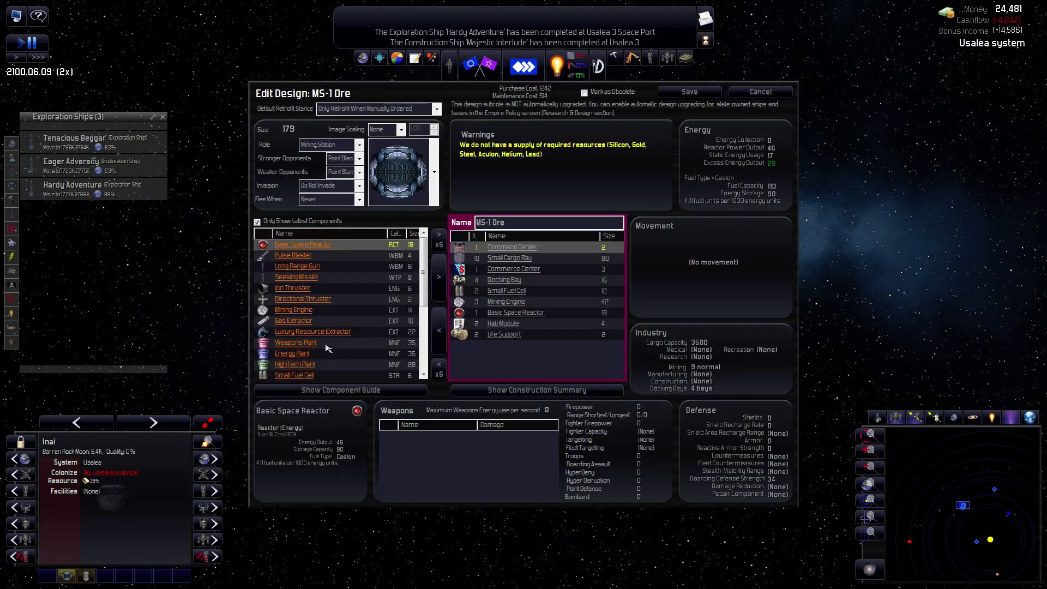
{"action": "left_click", "coordinate": [505, 292]}
{"action": "left_click", "coordinate": [517, 315]}
{"action": "left_click", "coordinate": [301, 310]}
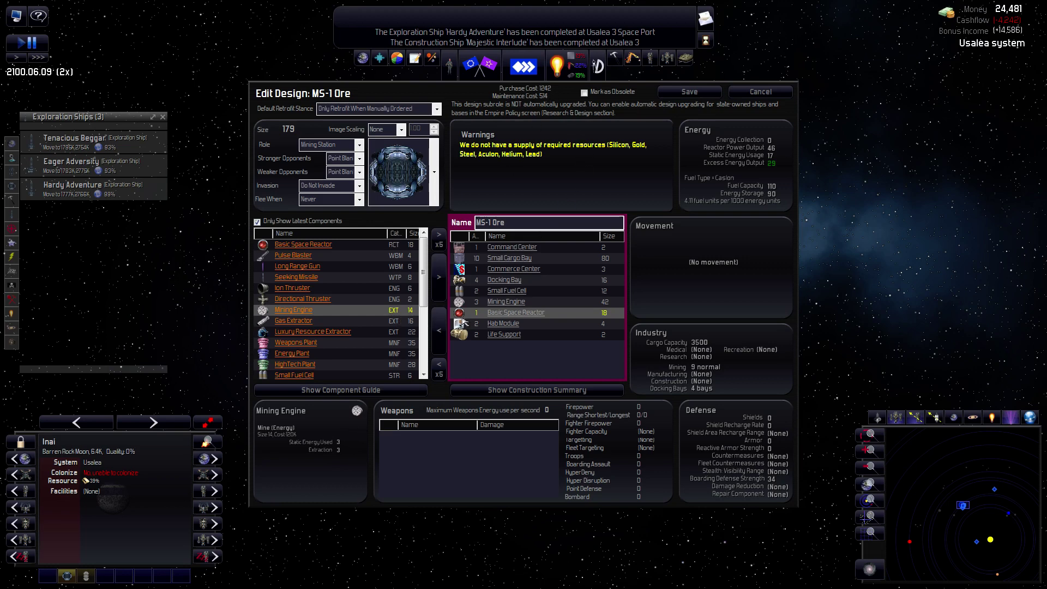
Add a fourth Mining Engine, then remove it to keep three.
{"action": "left_click", "coordinate": [499, 302]}
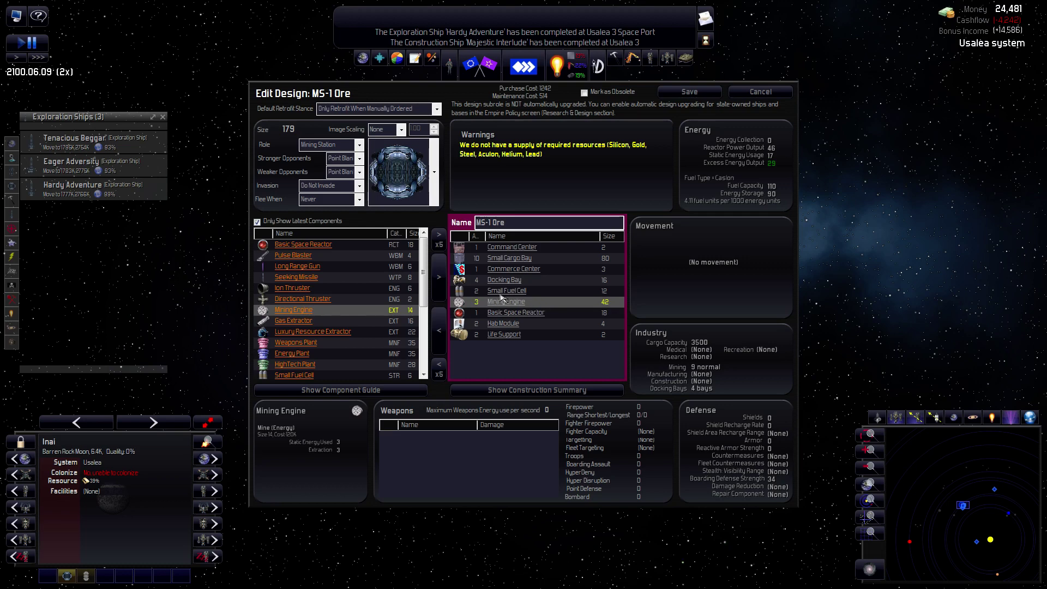
{"action": "left_click", "coordinate": [438, 277]}
{"action": "left_click", "coordinate": [439, 331]}
Leave the design screens, check Research Stations in Research, and return to Energy & Construction.
{"action": "left_click", "coordinate": [760, 92]}
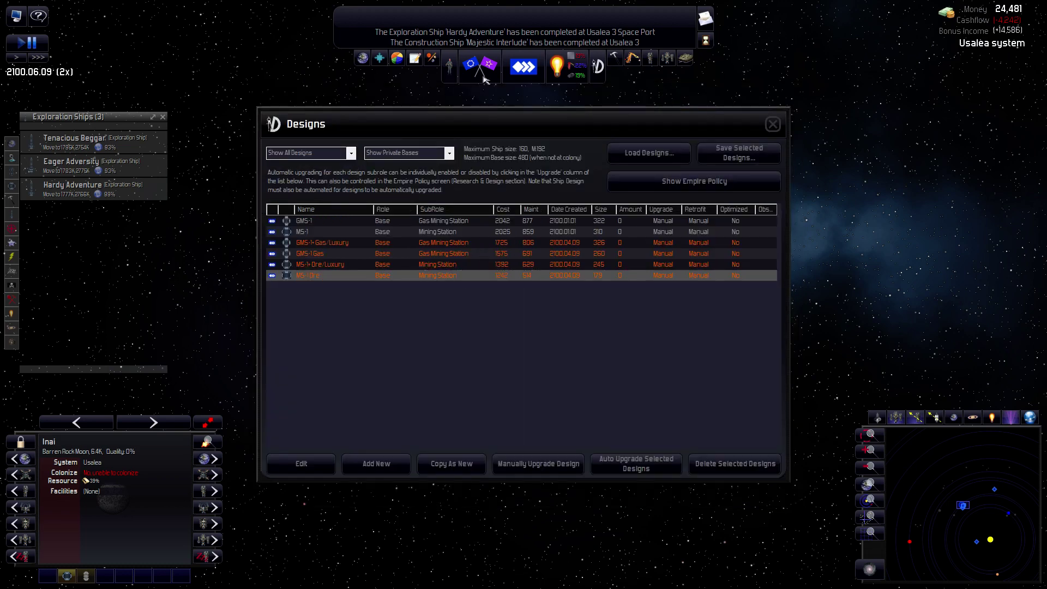
{"action": "left_click", "coordinate": [775, 124]}
{"action": "left_click", "coordinate": [557, 66]}
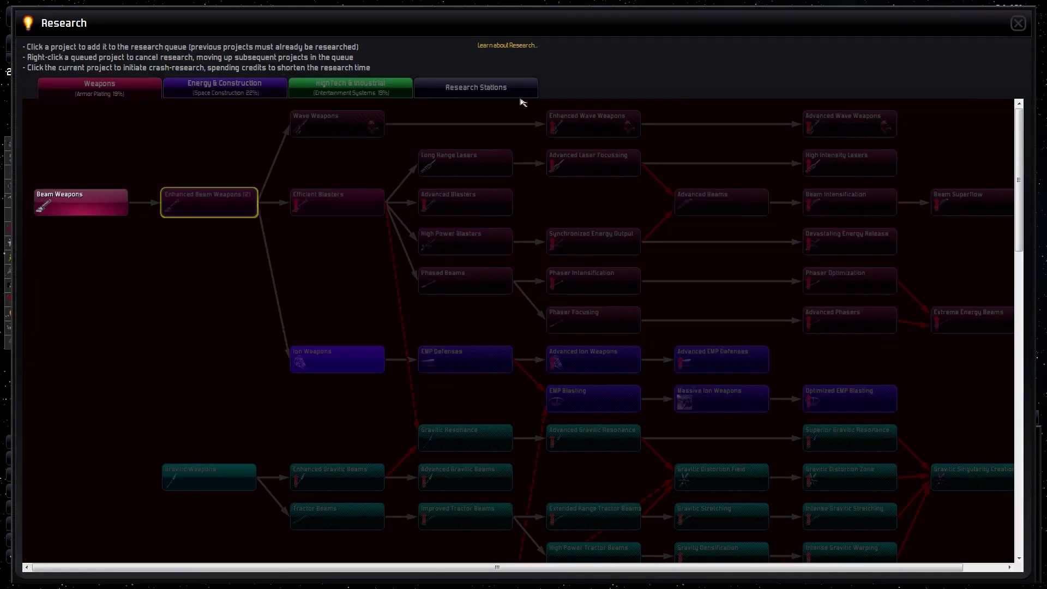
{"action": "scroll", "coordinate": [350, 299], "scroll_direction": "down", "scroll_amount": 5}
{"action": "scroll", "coordinate": [341, 292], "scroll_direction": "down", "scroll_amount": 3}
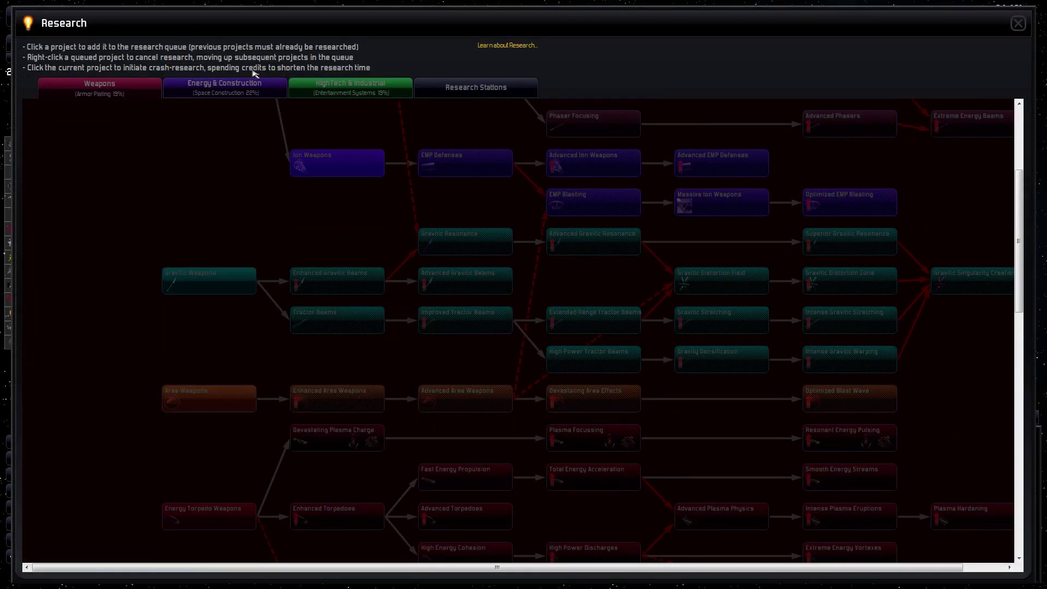
{"action": "scroll", "coordinate": [262, 246], "scroll_direction": "down", "scroll_amount": 5}
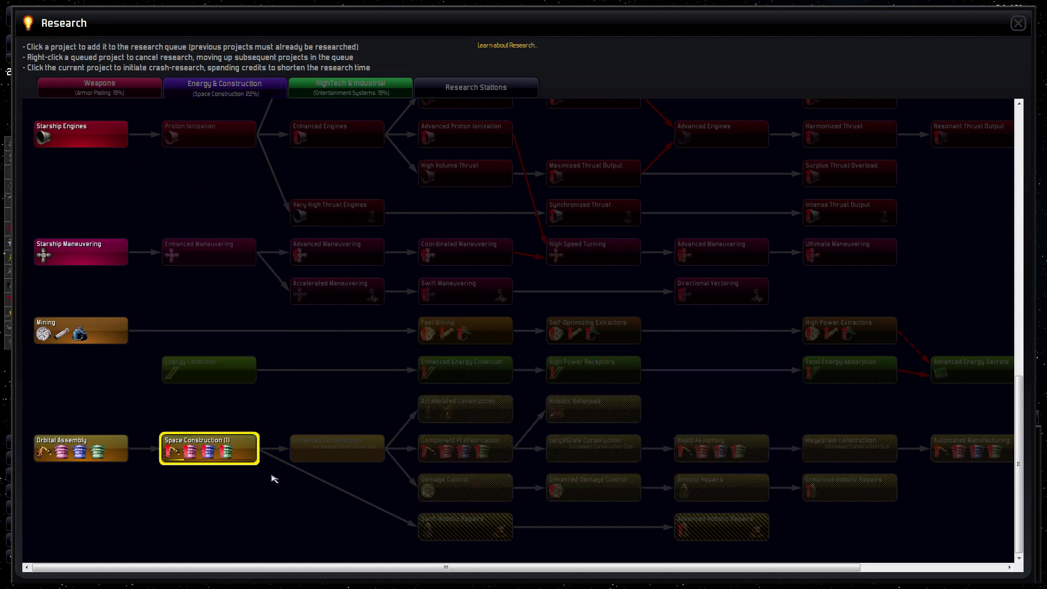
{"action": "left_click", "coordinate": [476, 88]}
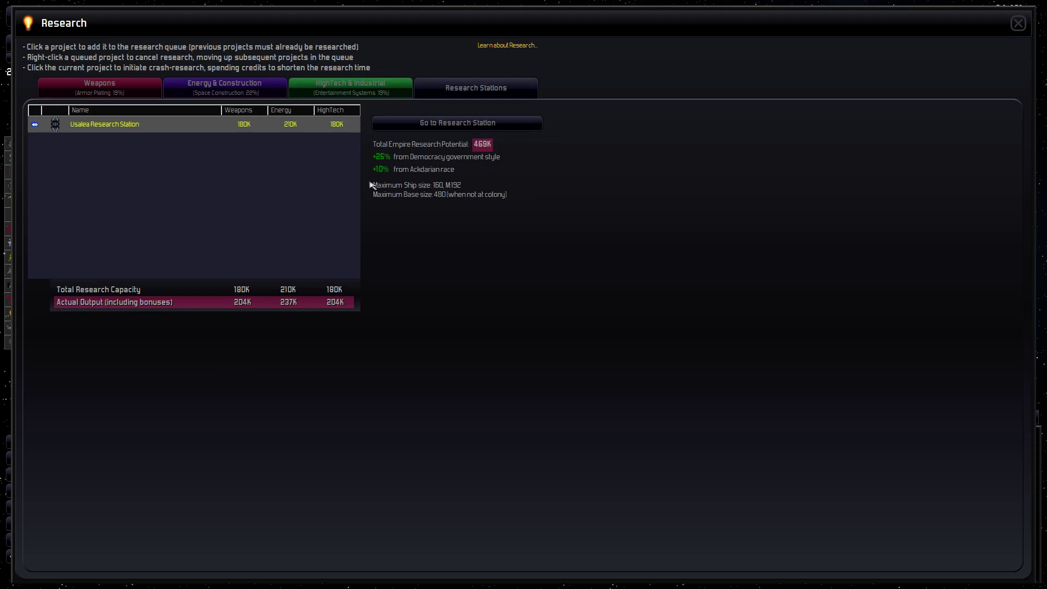
{"action": "left_click", "coordinate": [224, 91]}
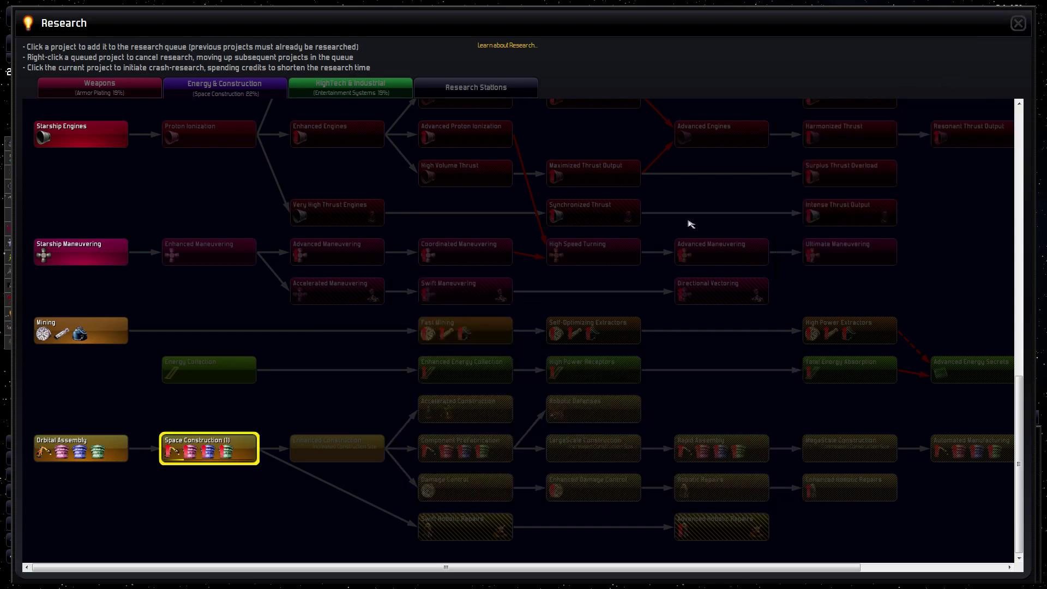
Close Research, review the GMS-1+ Gas/Luxury station design unchanged, and close the Designs list.
{"action": "left_click", "coordinate": [1018, 24]}
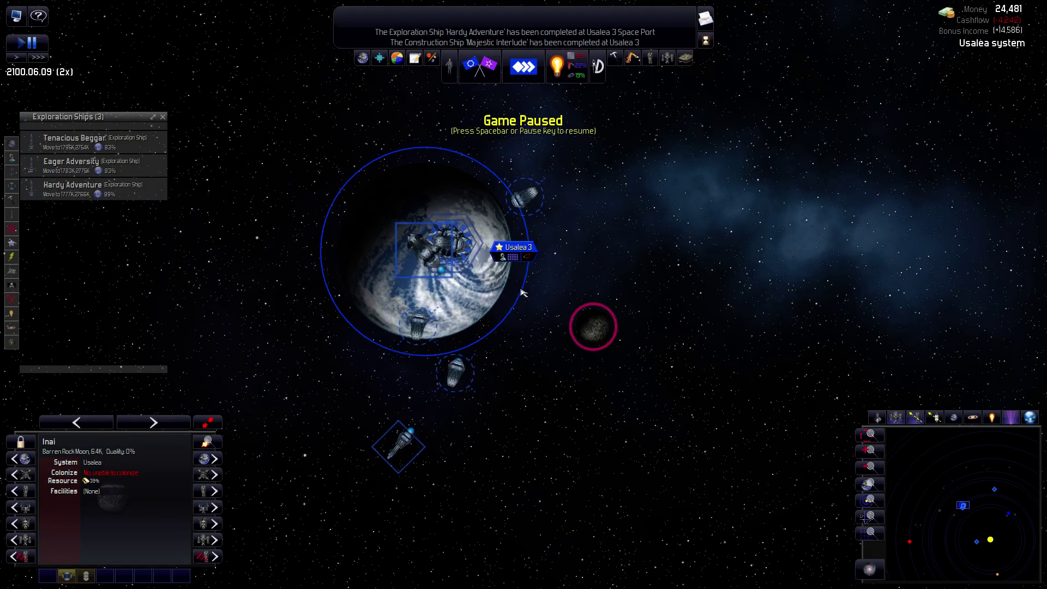
{"action": "scroll", "coordinate": [531, 307], "scroll_direction": "down", "scroll_amount": 2}
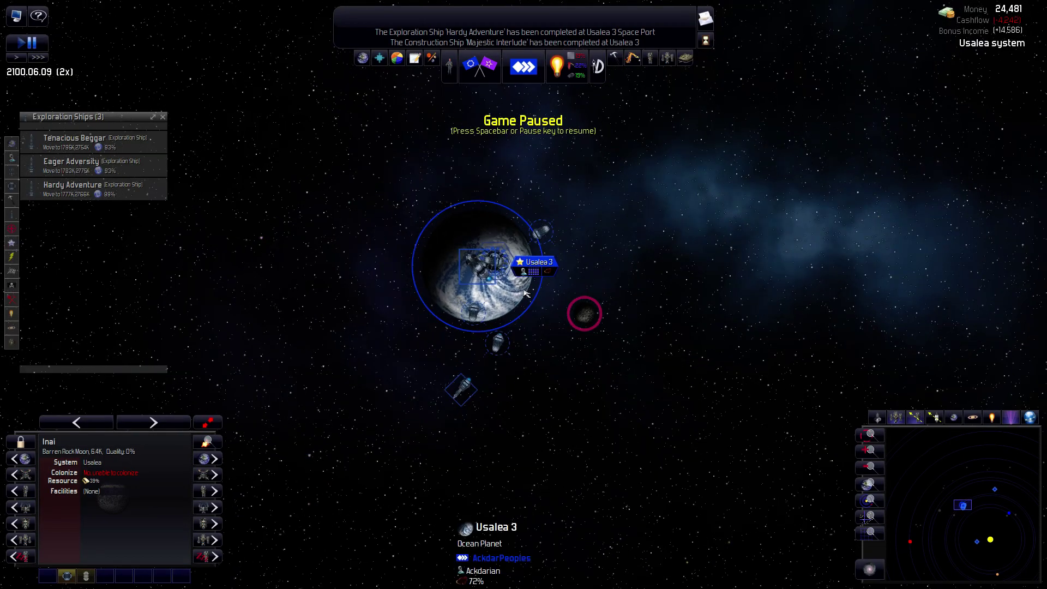
{"action": "scroll", "coordinate": [495, 294], "scroll_direction": "up", "scroll_amount": 1}
{"action": "scroll", "coordinate": [537, 261], "scroll_direction": "down", "scroll_amount": 1}
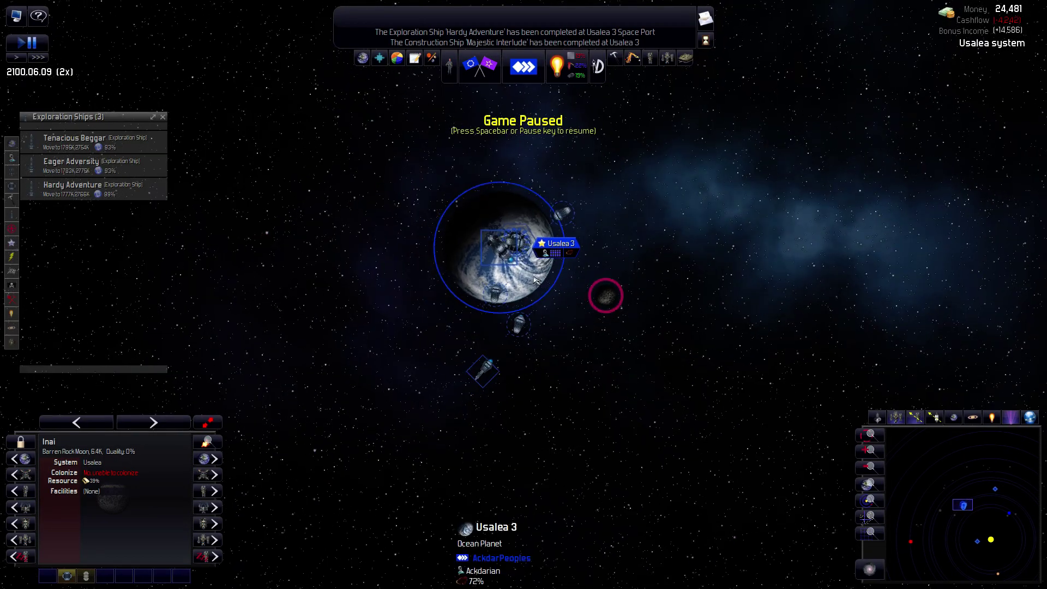
{"action": "left_click", "coordinate": [598, 67]}
{"action": "double_click", "coordinate": [323, 242]}
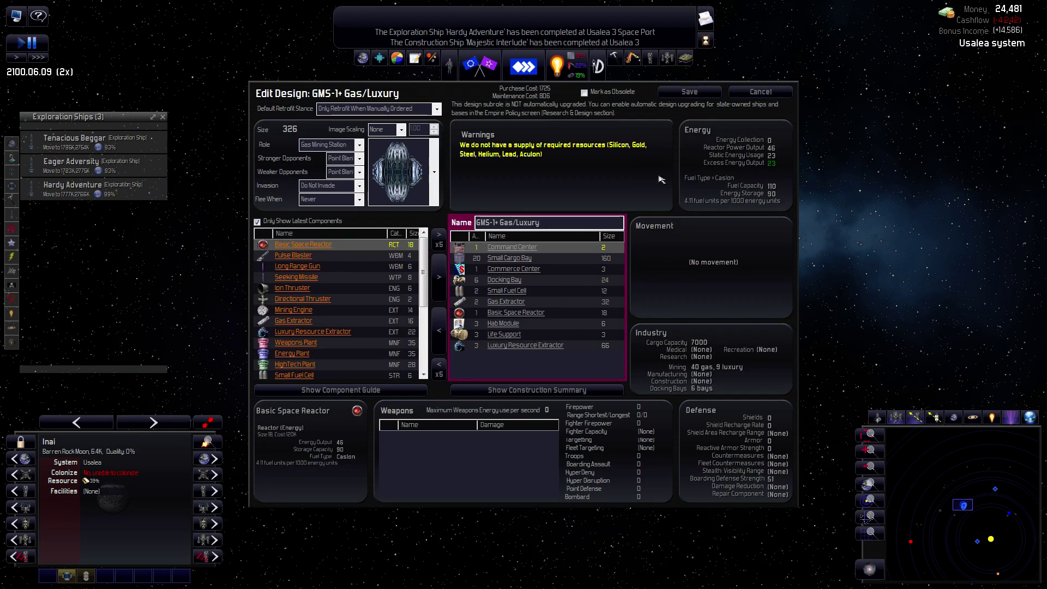
{"action": "left_click", "coordinate": [756, 94]}
{"action": "left_click", "coordinate": [772, 123]}
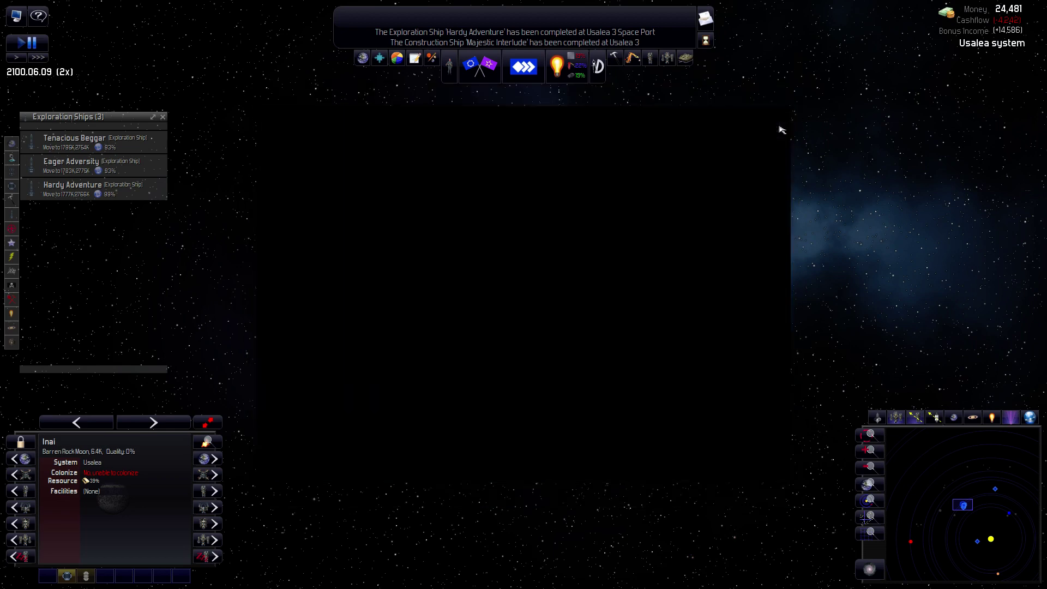
{"action": "scroll", "coordinate": [602, 297], "scroll_direction": "down", "scroll_amount": 3}
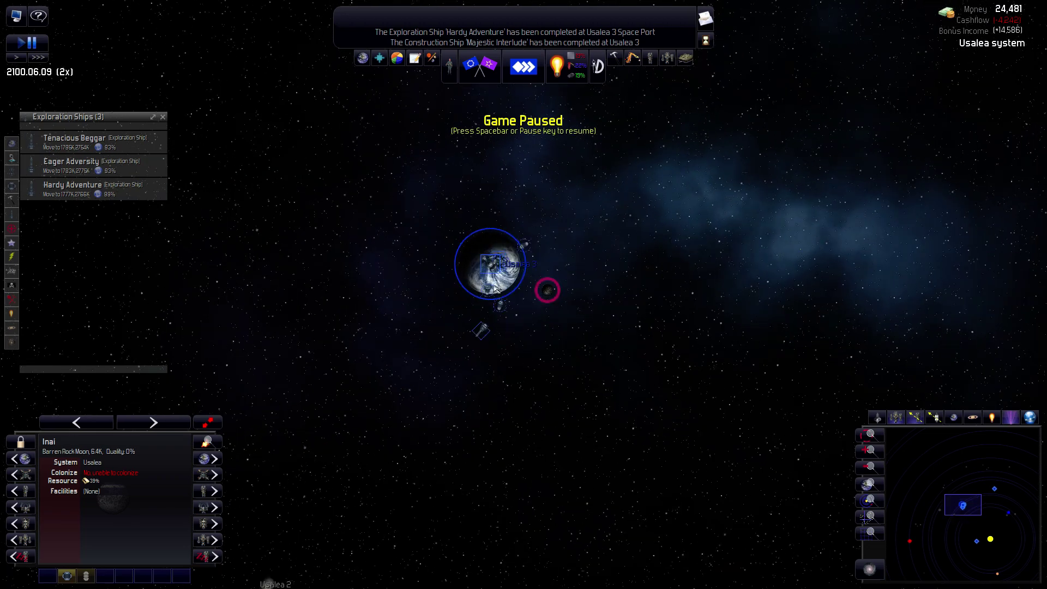
{"action": "scroll", "coordinate": [418, 327], "scroll_direction": "down", "scroll_amount": 1}
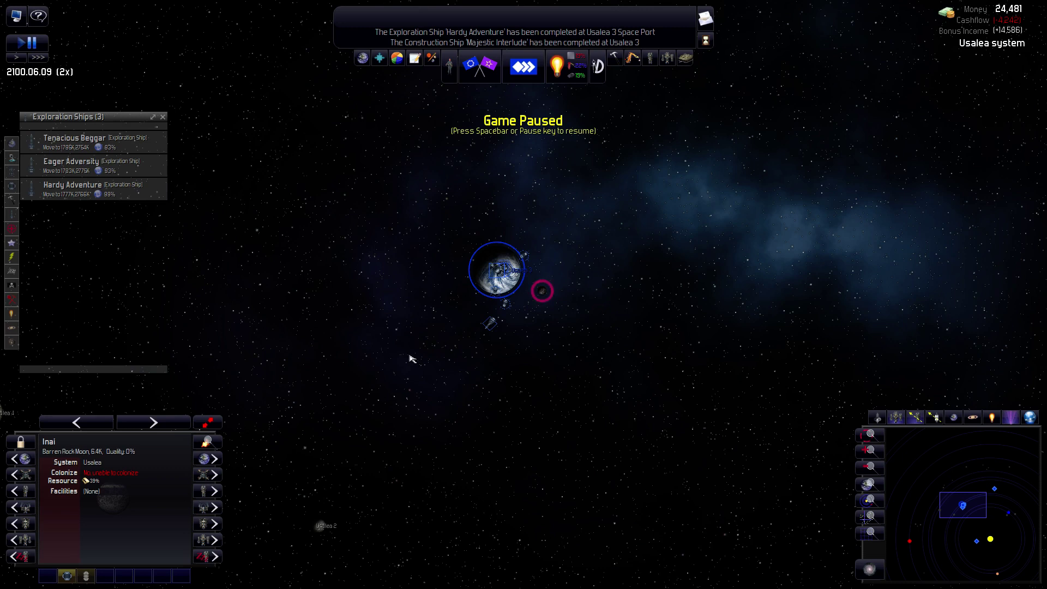
Pan the map, unpause briefly to select Majestic Interlude at Usalea 3, then pause.
{"action": "left_click_drag", "start_coordinate": [424, 351], "coordinate": [492, 271]}
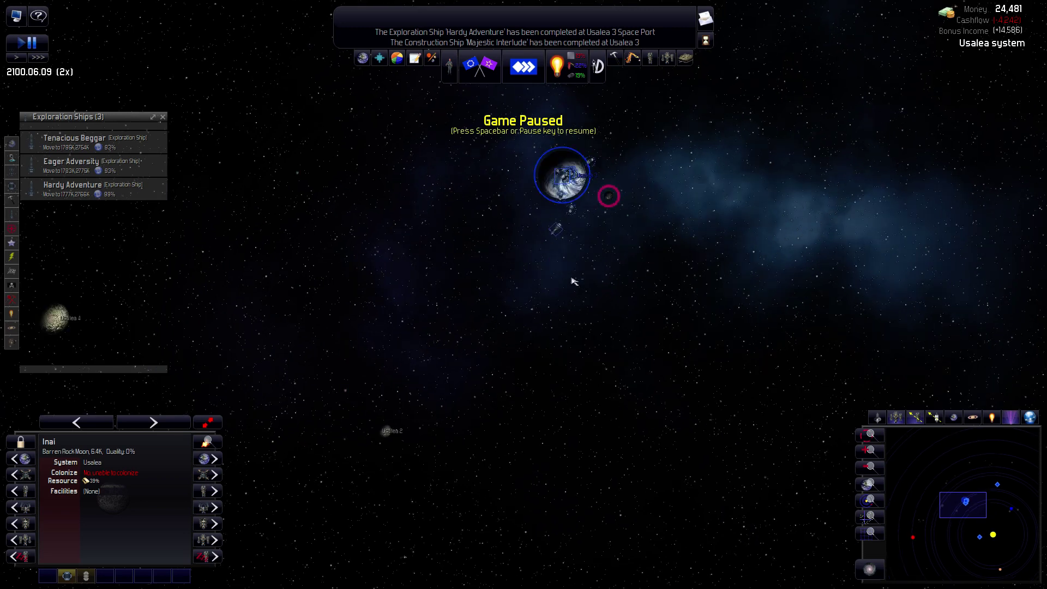
{"action": "left_click_drag", "start_coordinate": [521, 266], "coordinate": [556, 301]}
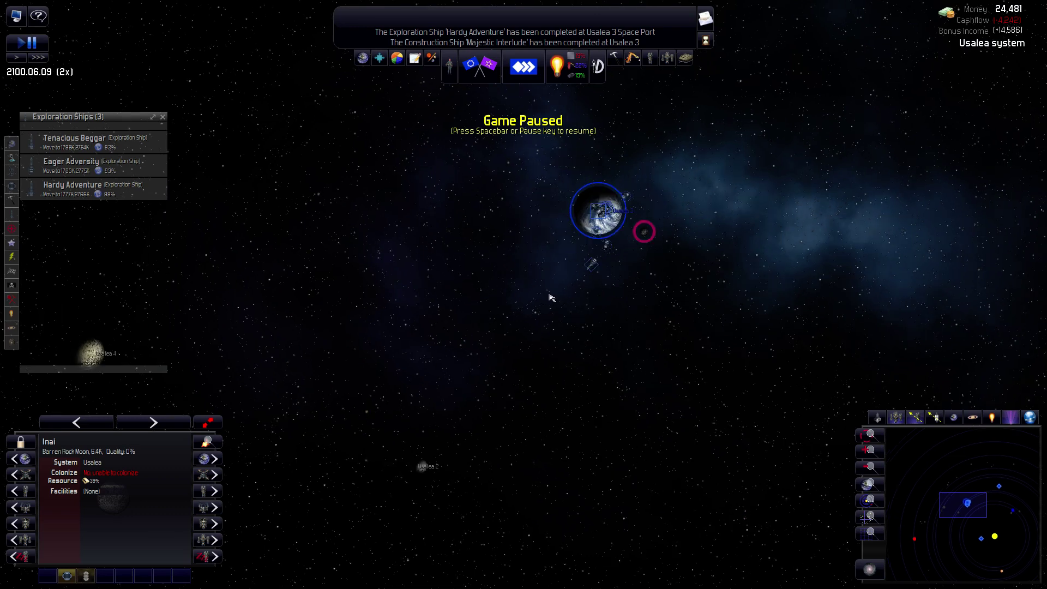
{"action": "scroll", "coordinate": [545, 336], "scroll_direction": "up", "scroll_amount": 1}
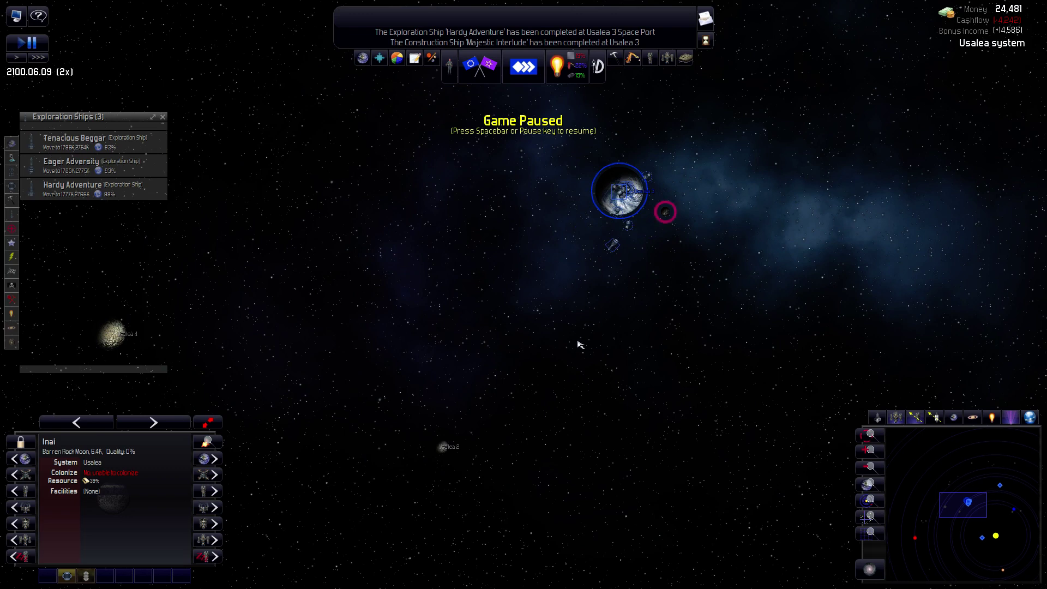
{"action": "scroll", "coordinate": [601, 326], "scroll_direction": "up", "scroll_amount": 2}
{"action": "key", "text": "space"}
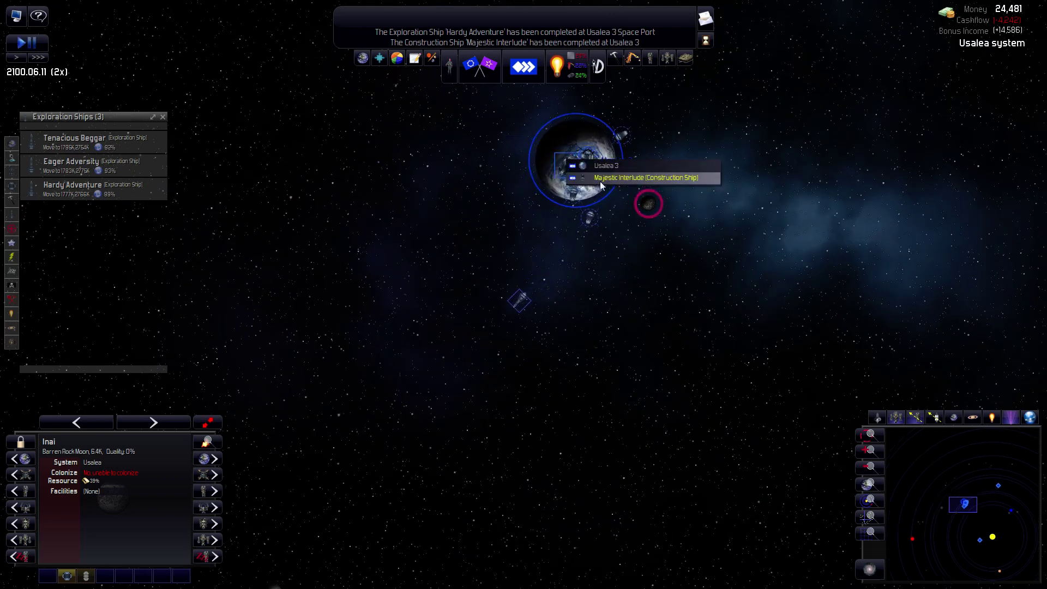
{"action": "left_click", "coordinate": [596, 198]}
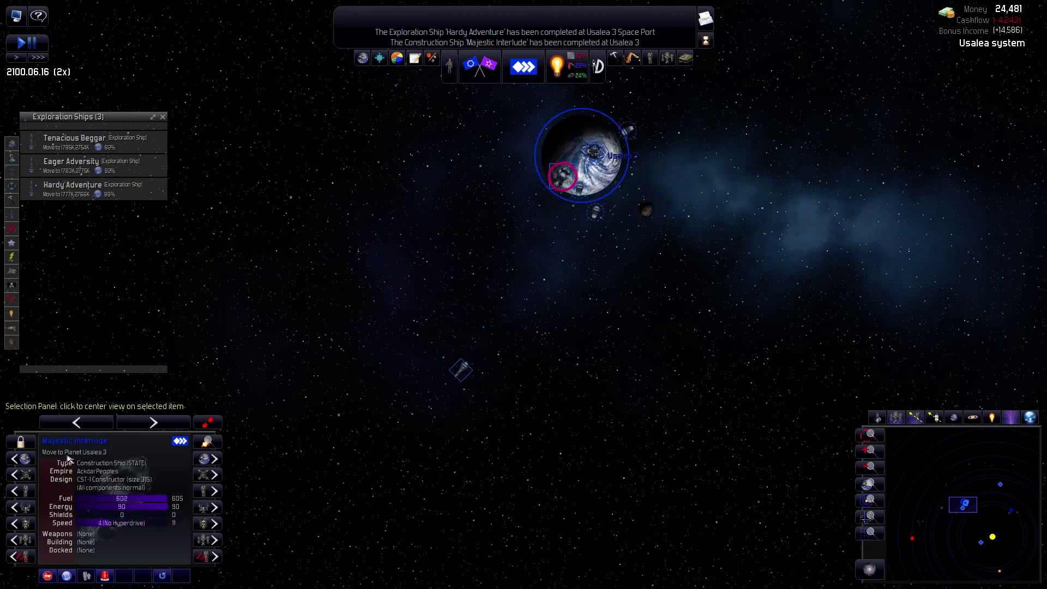
{"action": "key", "text": "space"}
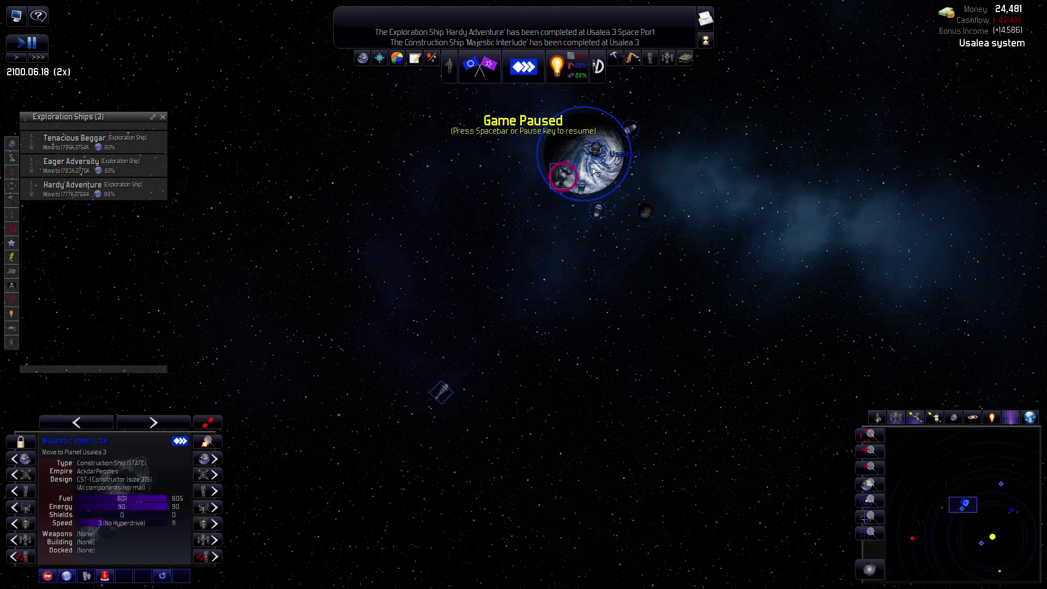
{"action": "scroll", "coordinate": [587, 197], "scroll_direction": "up", "scroll_amount": 2}
Order Majestic Interlude to build Mining Station MS-1 Ore at Moon Inai, then unpause.
{"action": "right_click", "coordinate": [587, 197]}
{"action": "mouse_move", "coordinate": [603, 206]}
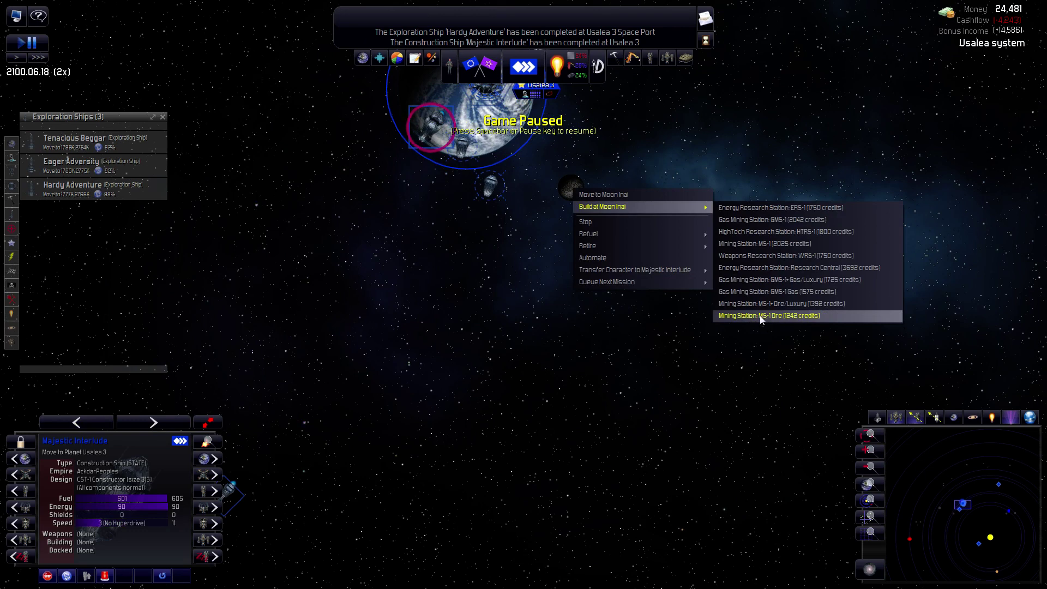
{"action": "left_click", "coordinate": [759, 315]}
{"action": "scroll", "coordinate": [528, 322], "scroll_direction": "down", "scroll_amount": 5}
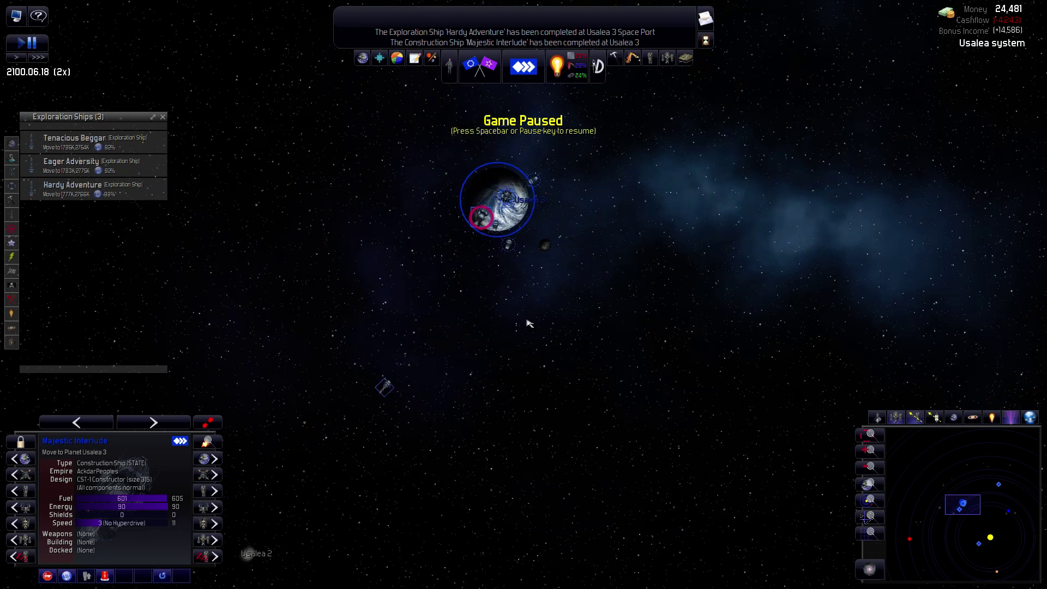
{"action": "key", "text": "space"}
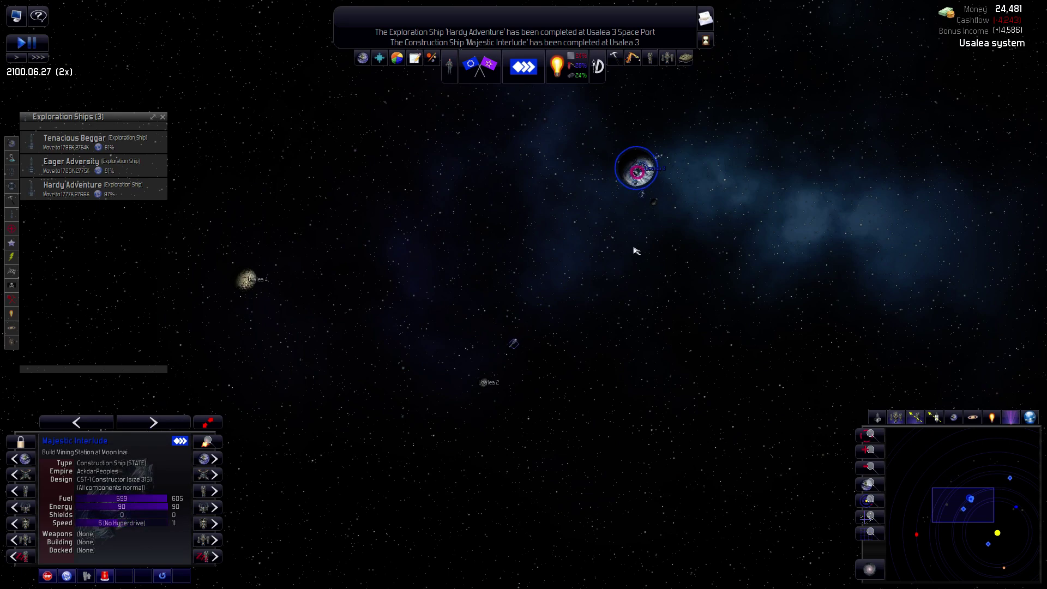
Select the scout Hardy Adventure and bring up its orders on the map.
{"action": "key", "text": "space"}
{"action": "scroll", "coordinate": [523, 395], "scroll_direction": "up", "scroll_amount": 2}
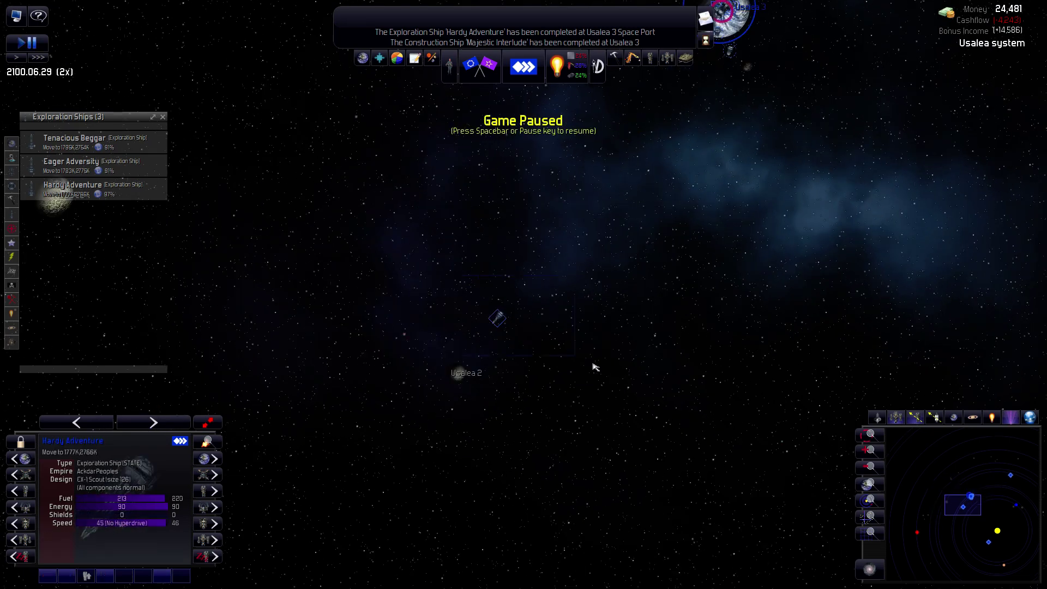
{"action": "key", "text": "space"}
{"action": "key", "text": "space"}
{"action": "left_click", "coordinate": [488, 327]}
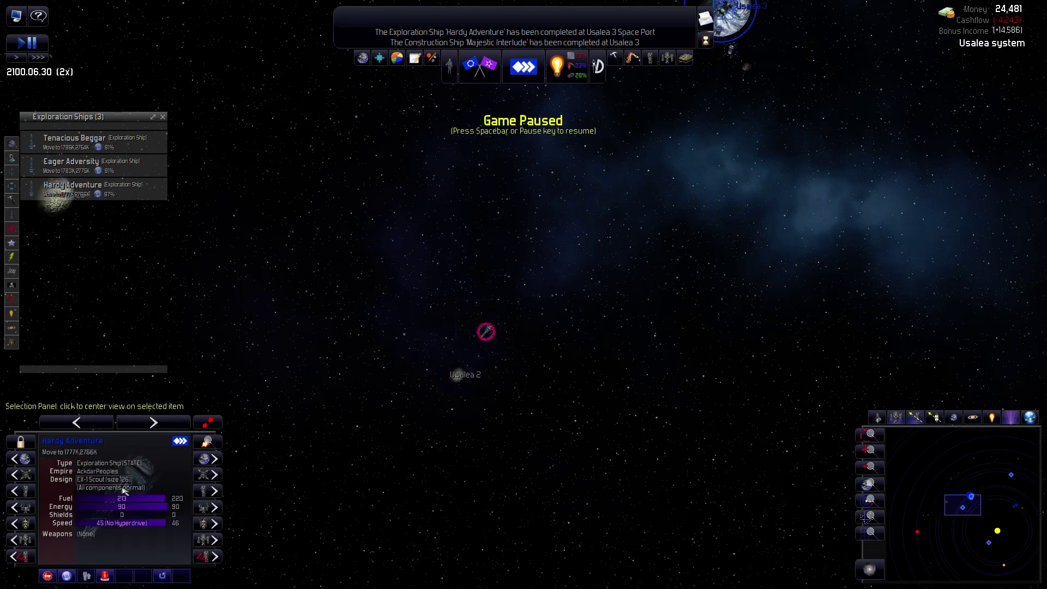
{"action": "right_click", "coordinate": [351, 272]}
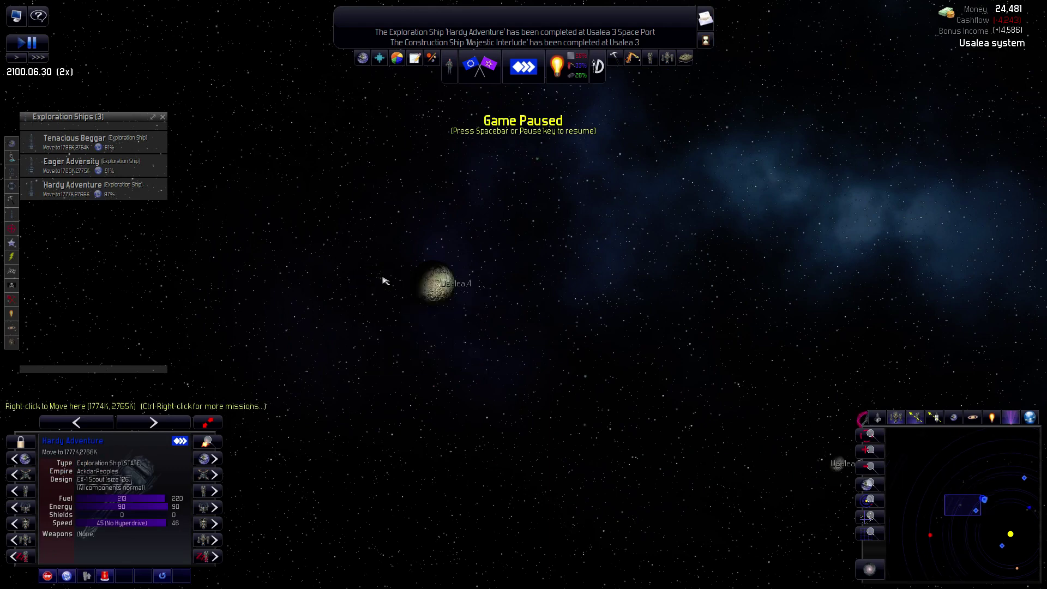
Select the barren rock planet Usalea 2 to view its details, briefly running time.
{"action": "left_click_drag", "start_coordinate": [545, 390], "coordinate": [343, 323]}
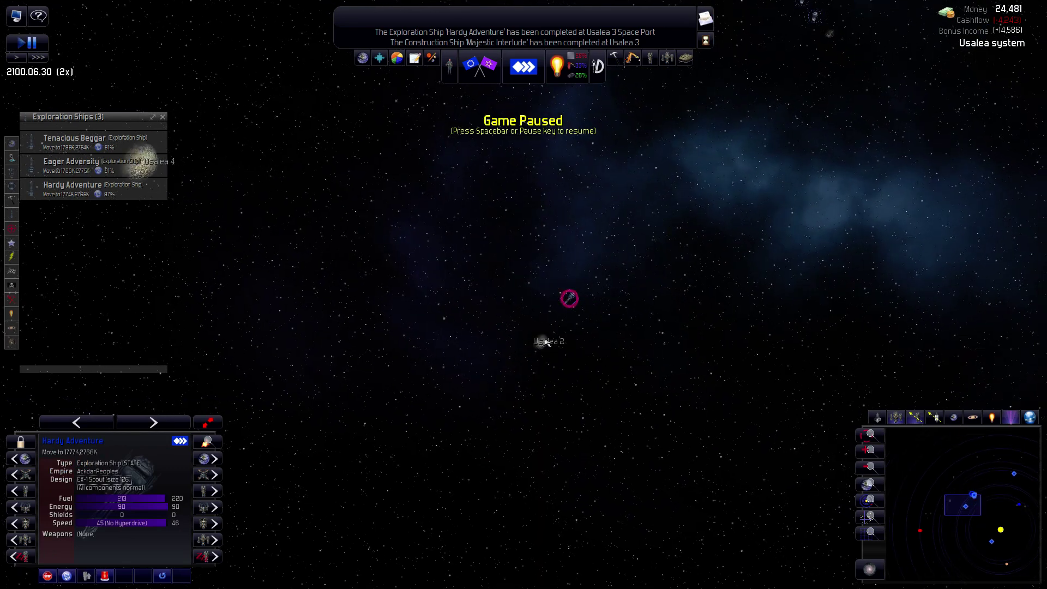
{"action": "left_click", "coordinate": [542, 342]}
{"action": "key", "text": "space"}
{"action": "mouse_move", "coordinate": [351, 539]}
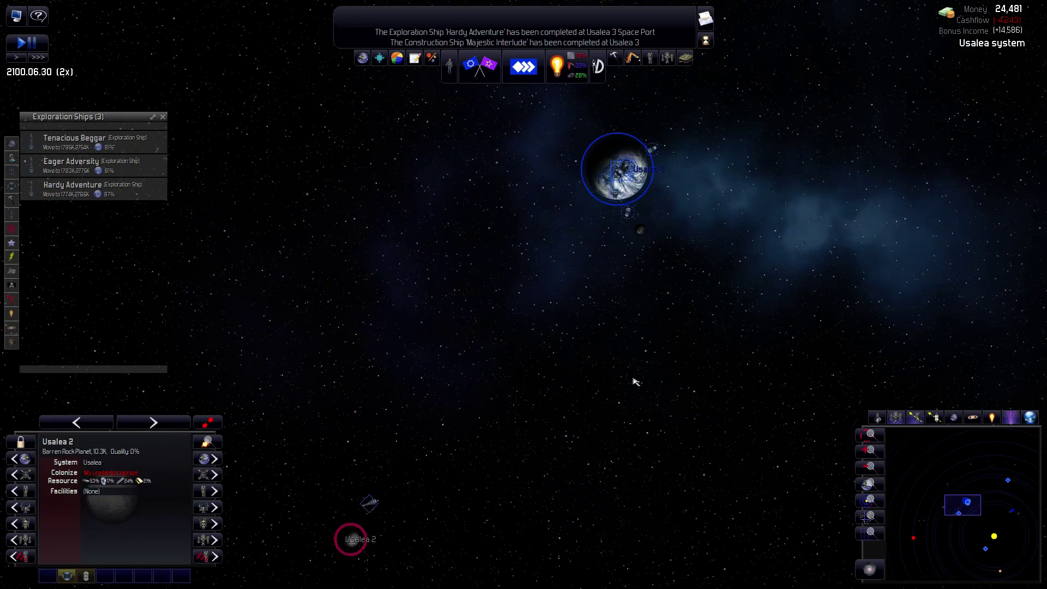
{"action": "key", "text": "space"}
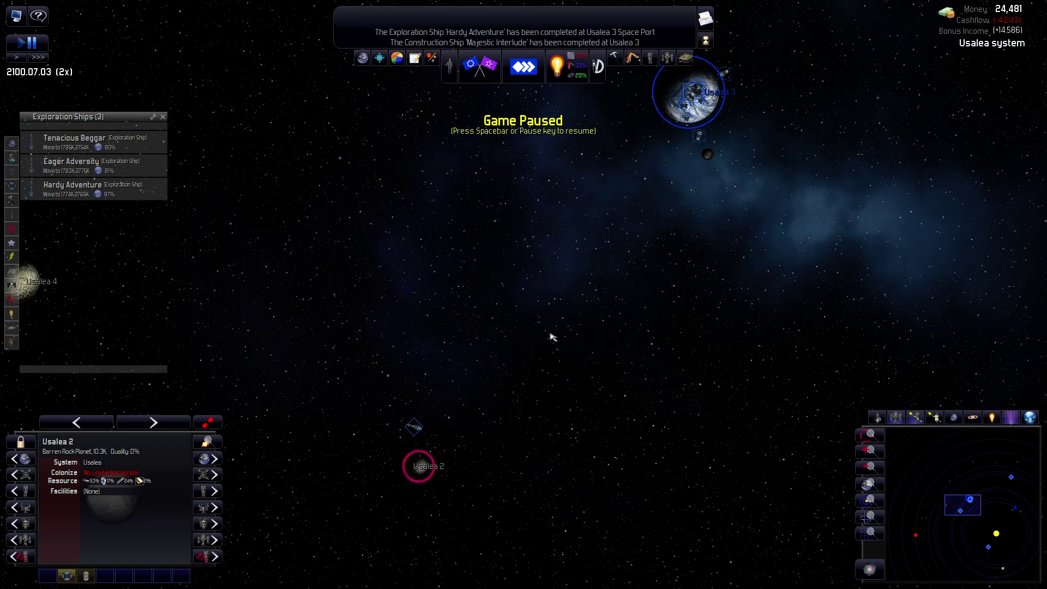
{"action": "scroll", "coordinate": [552, 335], "scroll_direction": "down", "scroll_amount": 5}
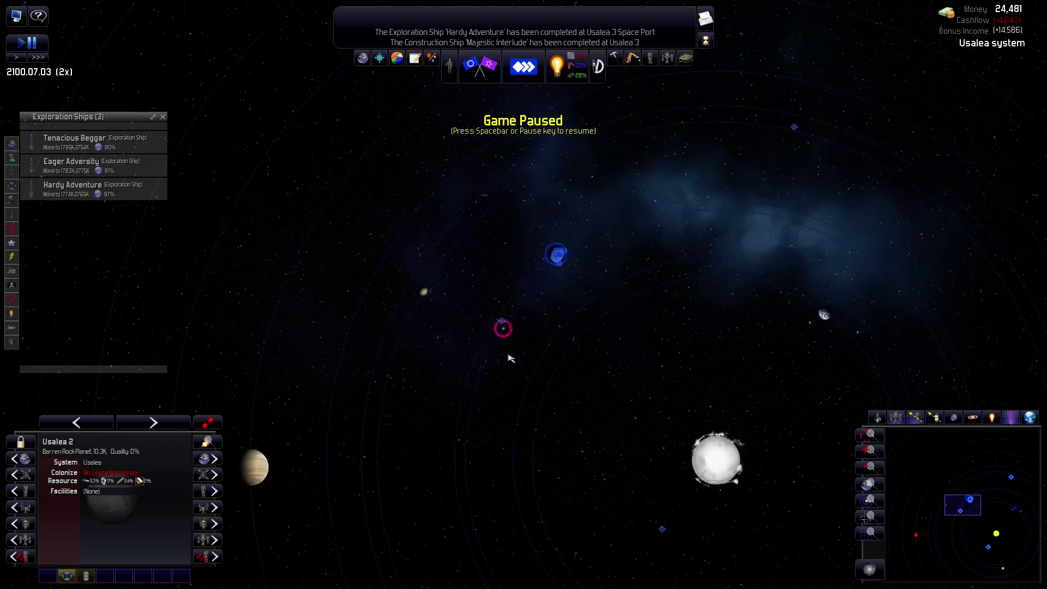
{"action": "scroll", "coordinate": [507, 350], "scroll_direction": "up", "scroll_amount": 3}
{"action": "scroll", "coordinate": [572, 278], "scroll_direction": "down", "scroll_amount": 2}
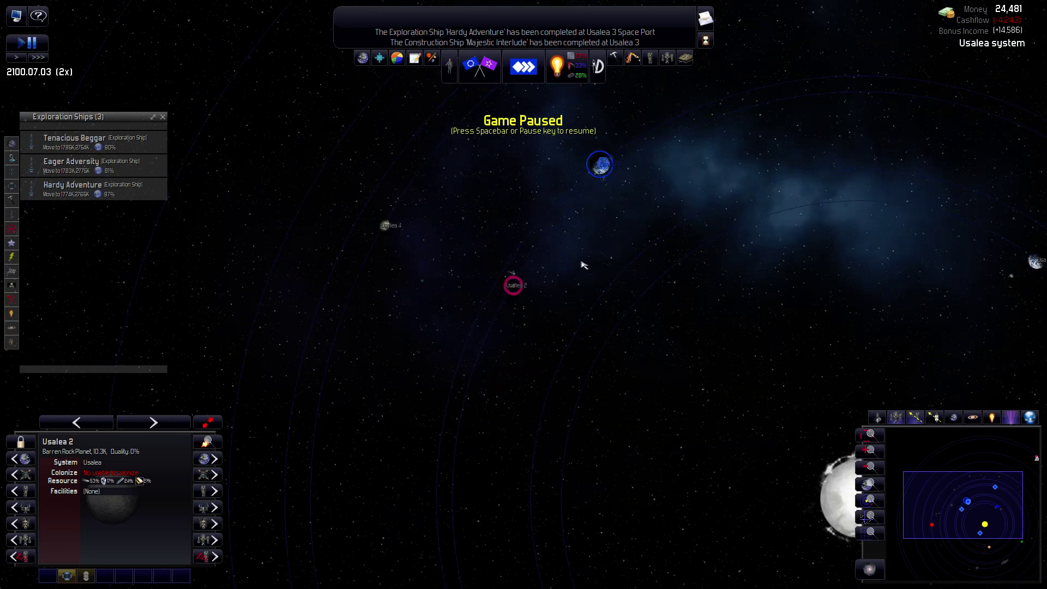
Pan the star map down and left back toward Usalea 3.
{"action": "left_click_drag", "start_coordinate": [593, 256], "coordinate": [556, 348]}
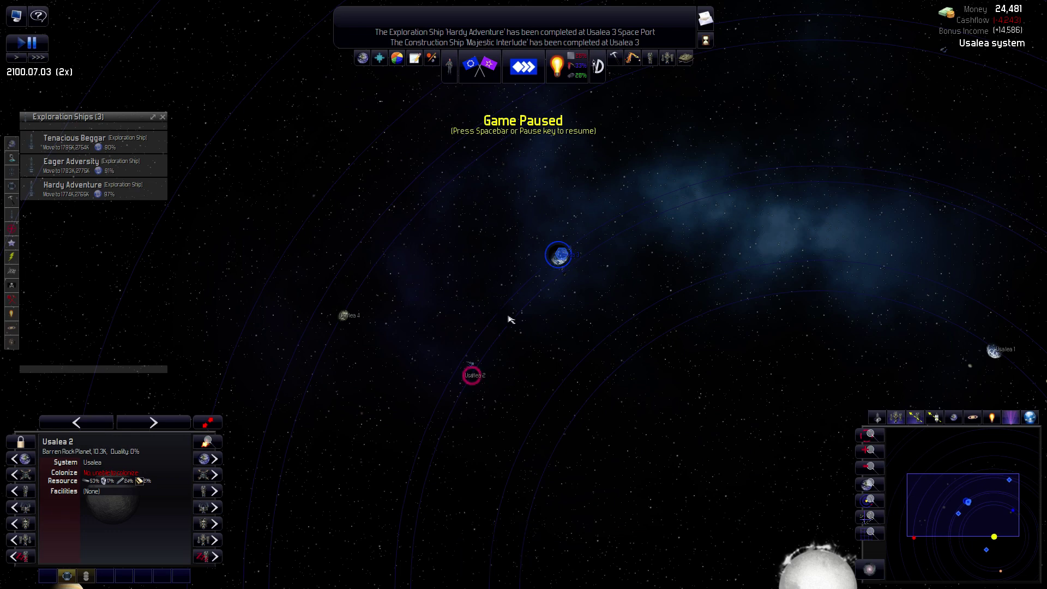
{"action": "scroll", "coordinate": [509, 400], "scroll_direction": "up", "scroll_amount": 3}
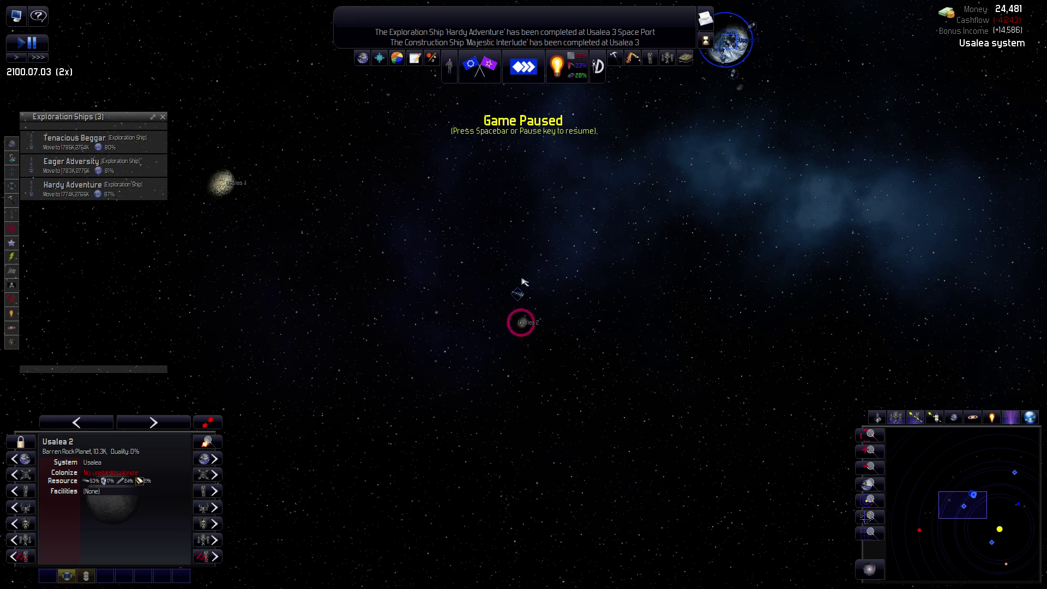
{"action": "scroll", "coordinate": [548, 327], "scroll_direction": "up", "scroll_amount": 2}
{"action": "scroll", "coordinate": [677, 218], "scroll_direction": "up", "scroll_amount": 2}
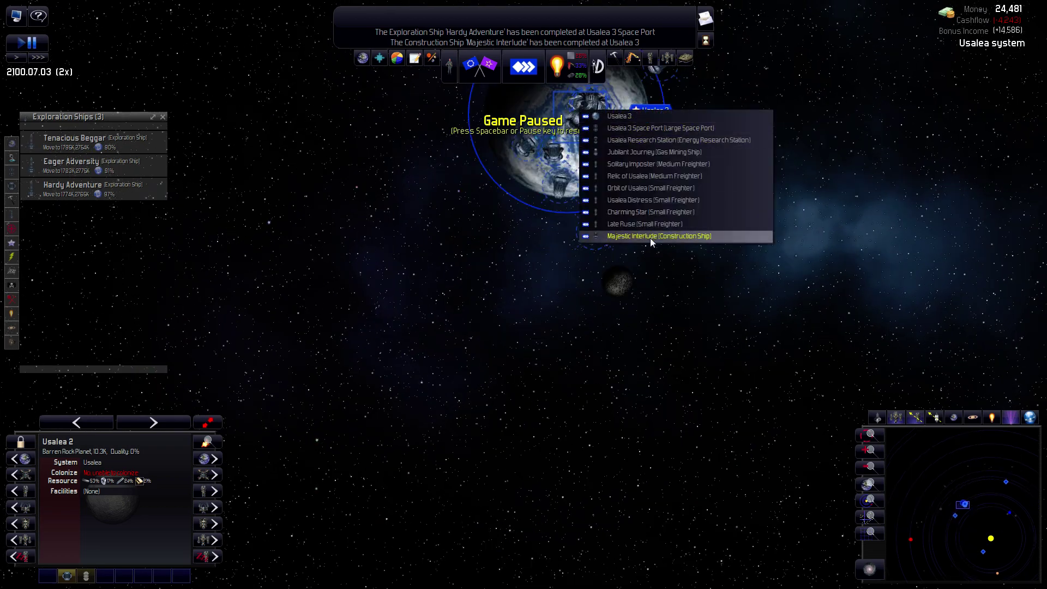
Select Majestic Interlude at Usalea 3 and review its ship details and cargo.
{"action": "left_click", "coordinate": [651, 238]}
{"action": "double_click", "coordinate": [115, 491]}
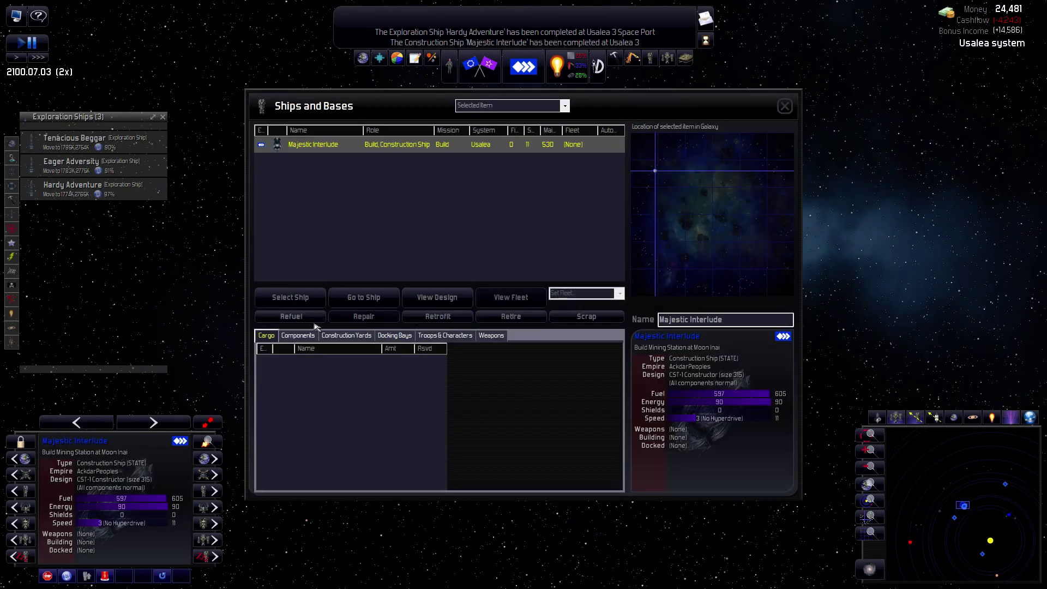
{"action": "left_click", "coordinate": [785, 107]}
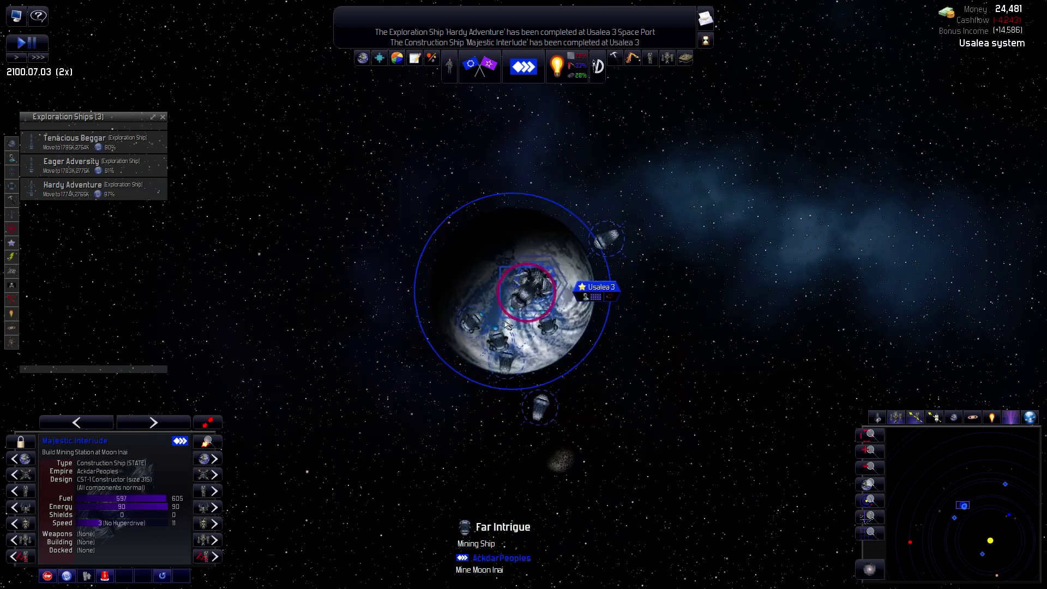
{"action": "double_click", "coordinate": [60, 445]}
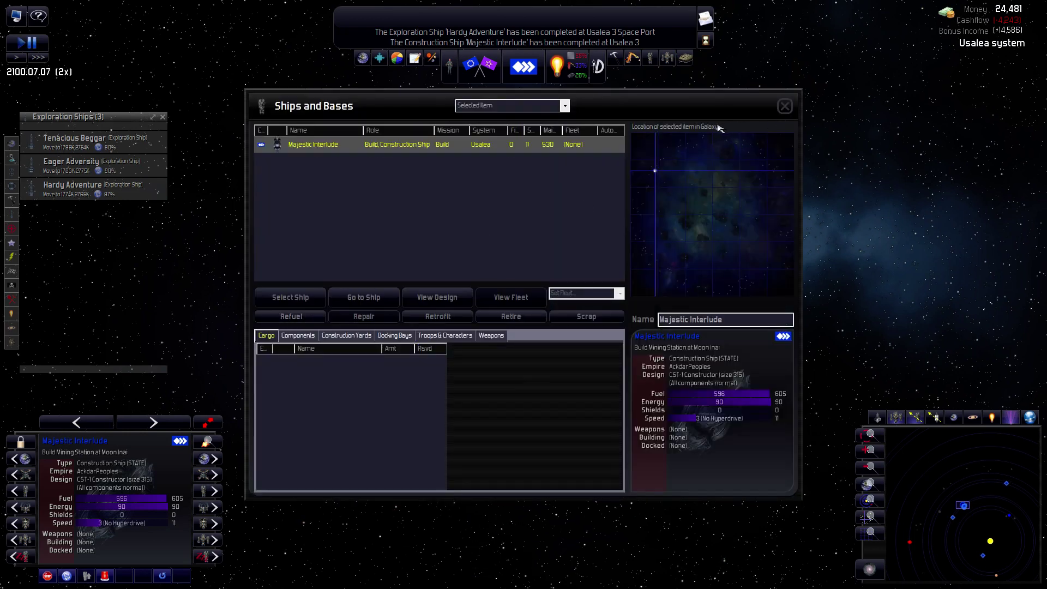
{"action": "left_click", "coordinate": [784, 107]}
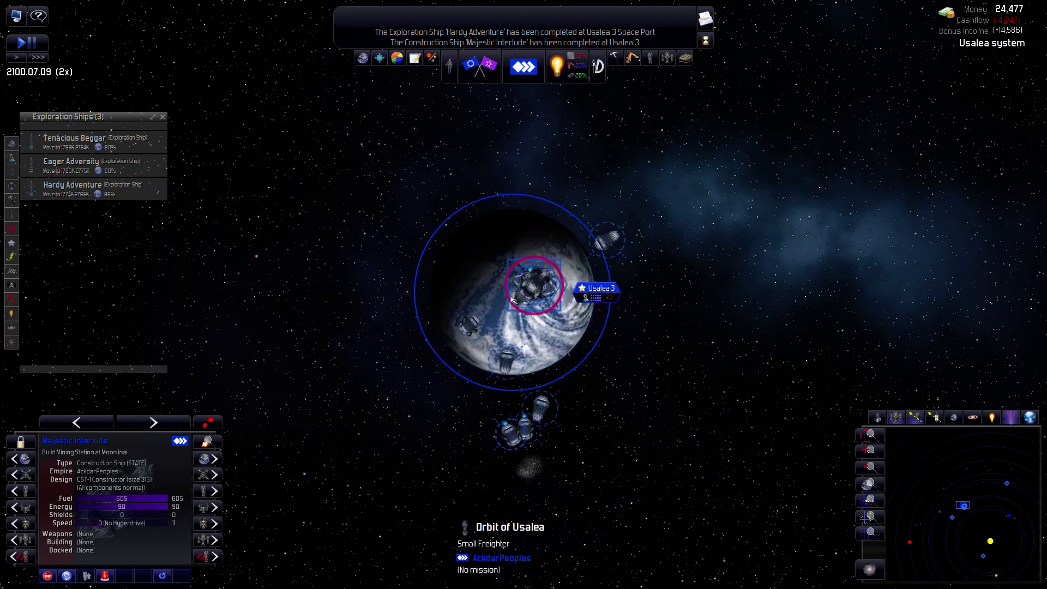
{"action": "key", "text": "space"}
{"action": "double_click", "coordinate": [60, 442]}
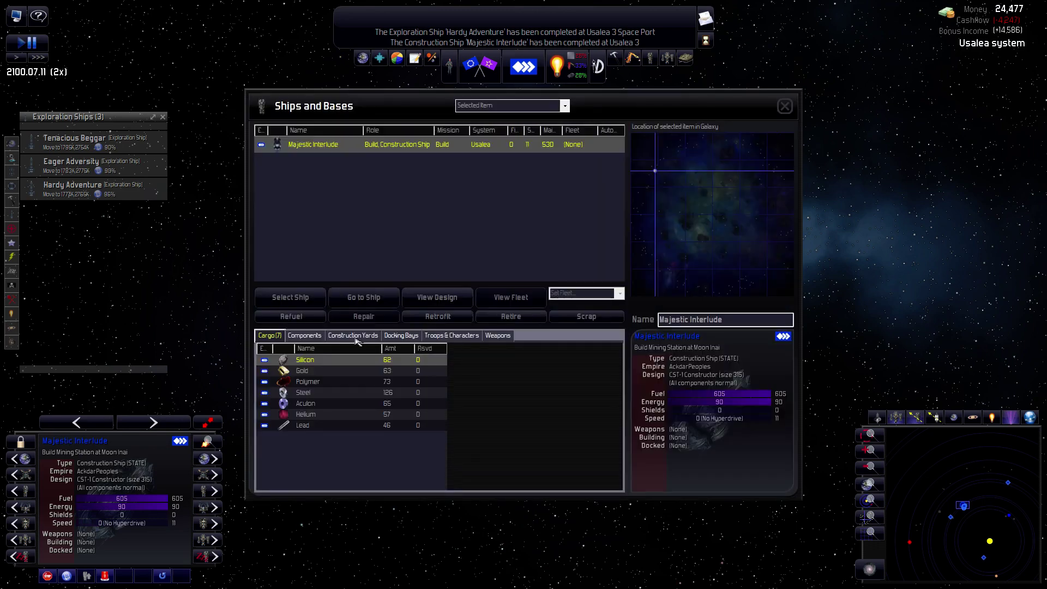
{"action": "left_click", "coordinate": [785, 106]}
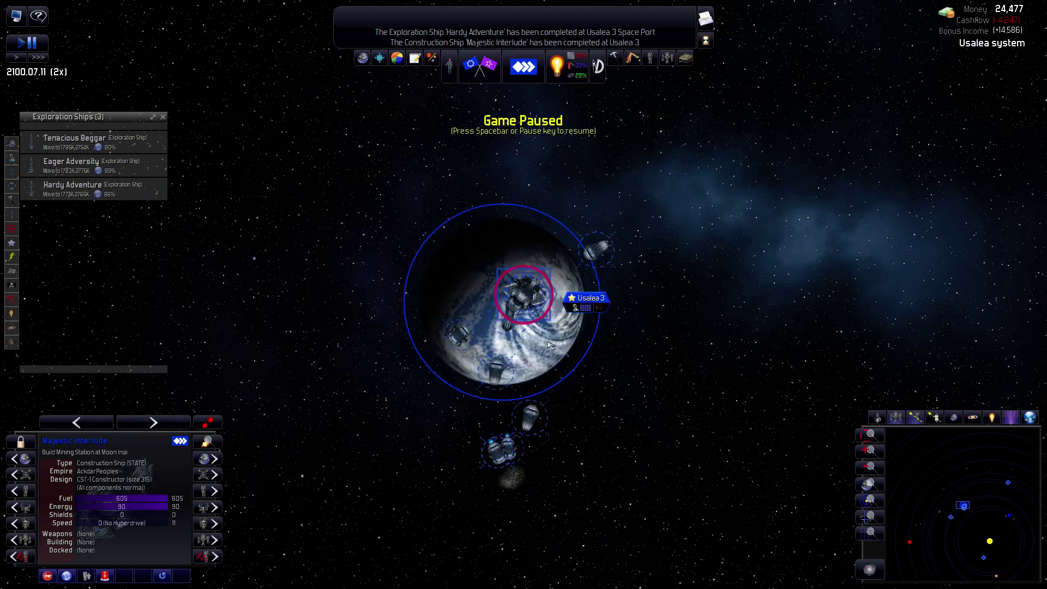
Order the construction ship Majestic Interlude to build a Mining Station on Usalea 2.
{"action": "left_click", "coordinate": [524, 296]}
{"action": "left_click", "coordinate": [575, 410]}
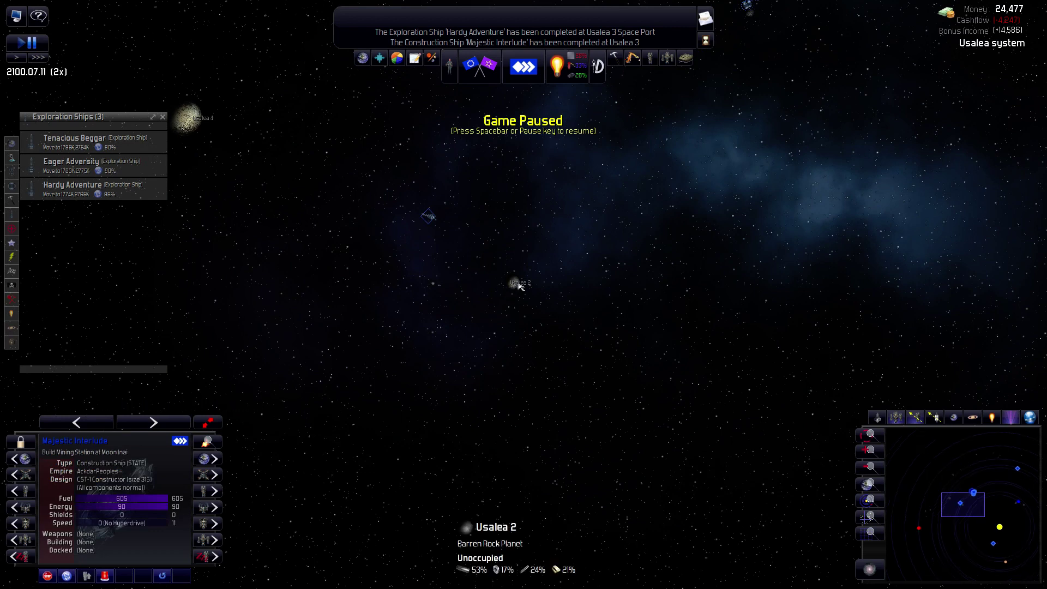
{"action": "scroll", "coordinate": [516, 287], "scroll_direction": "up", "scroll_amount": 3}
{"action": "right_click", "coordinate": [517, 285]}
{"action": "mouse_move", "coordinate": [547, 300]}
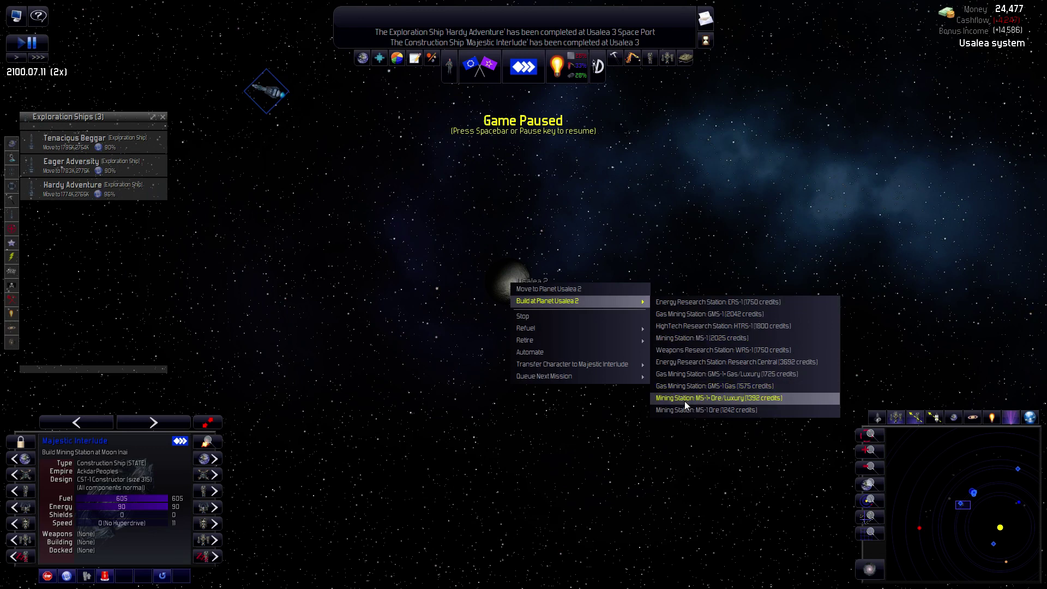
{"action": "left_click", "coordinate": [700, 410]}
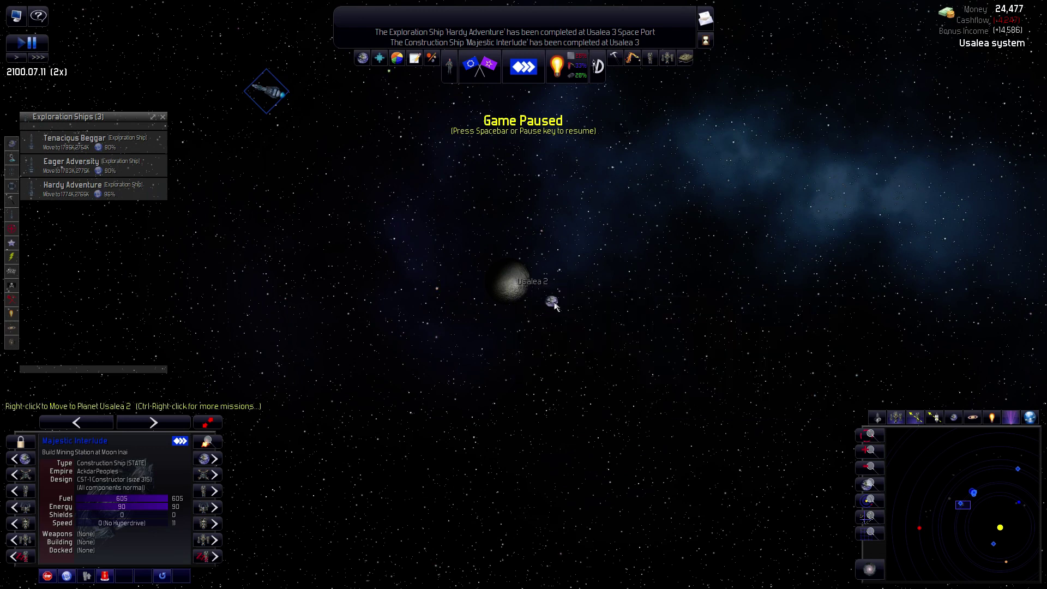
Check Usalea 2 and the moon Inai, then resume the game.
{"action": "left_click", "coordinate": [519, 285]}
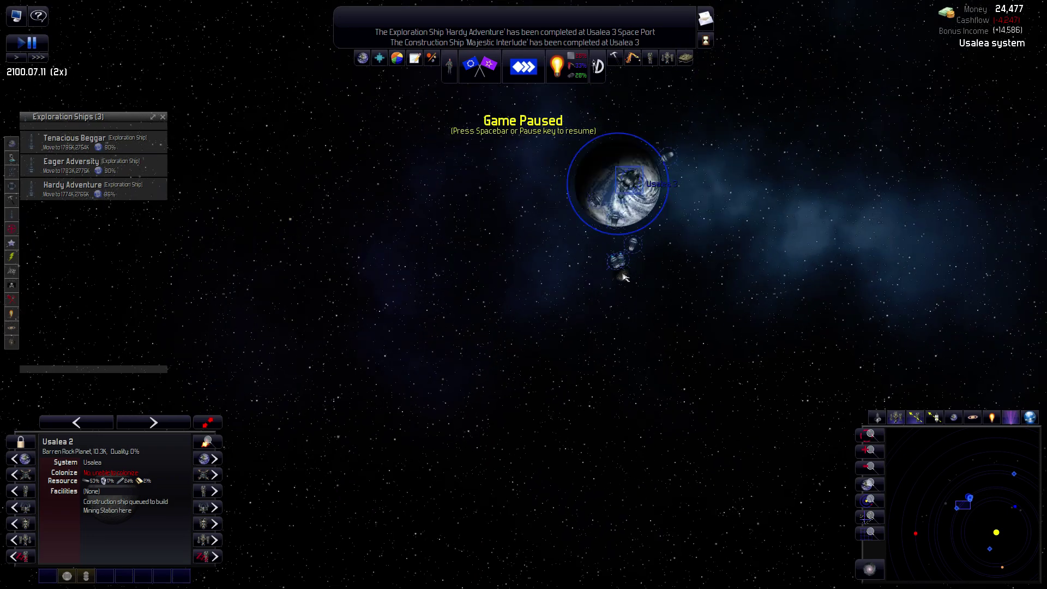
{"action": "left_click", "coordinate": [623, 278]}
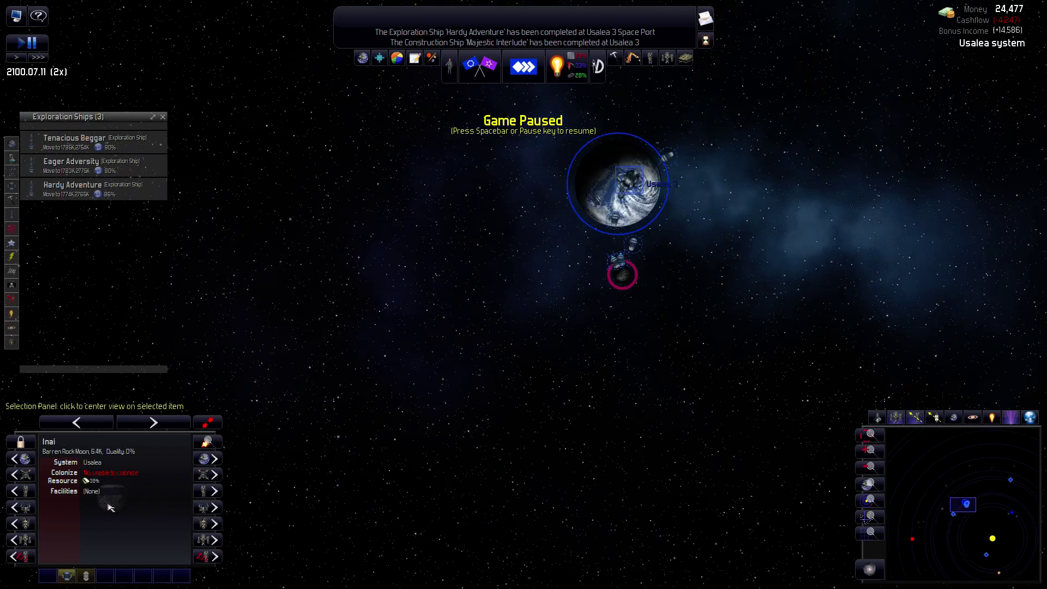
{"action": "key", "text": "space"}
{"action": "scroll", "coordinate": [468, 275], "scroll_direction": "down", "scroll_amount": 3}
Speed the game up to 4x and select the scout Hardy Adventure.
{"action": "left_click_drag", "start_coordinate": [398, 354], "coordinate": [526, 264]}
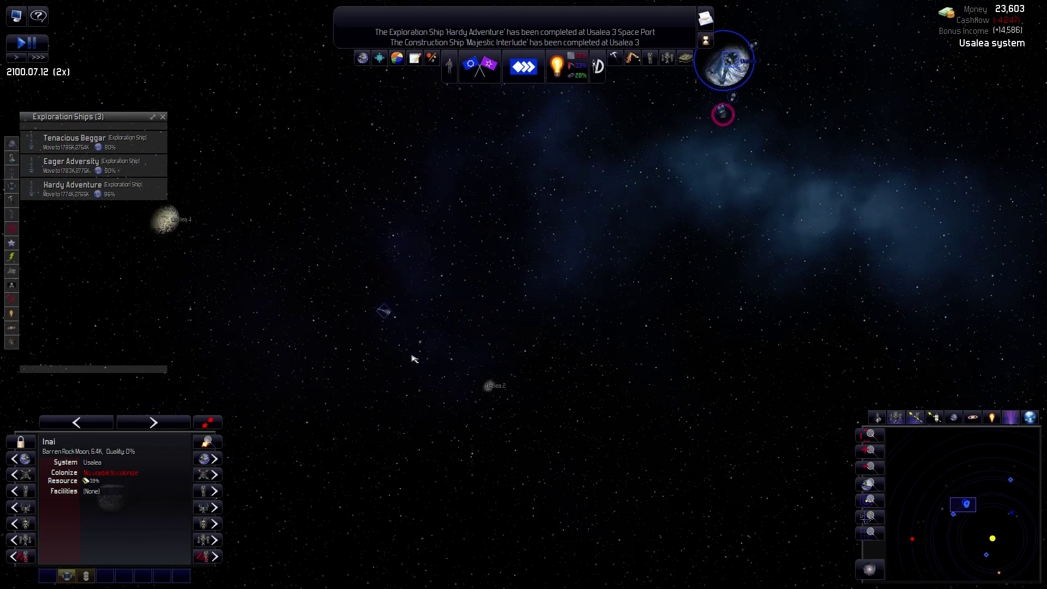
{"action": "key", "text": "plus"}
{"action": "left_click_drag", "start_coordinate": [294, 283], "coordinate": [532, 393]}
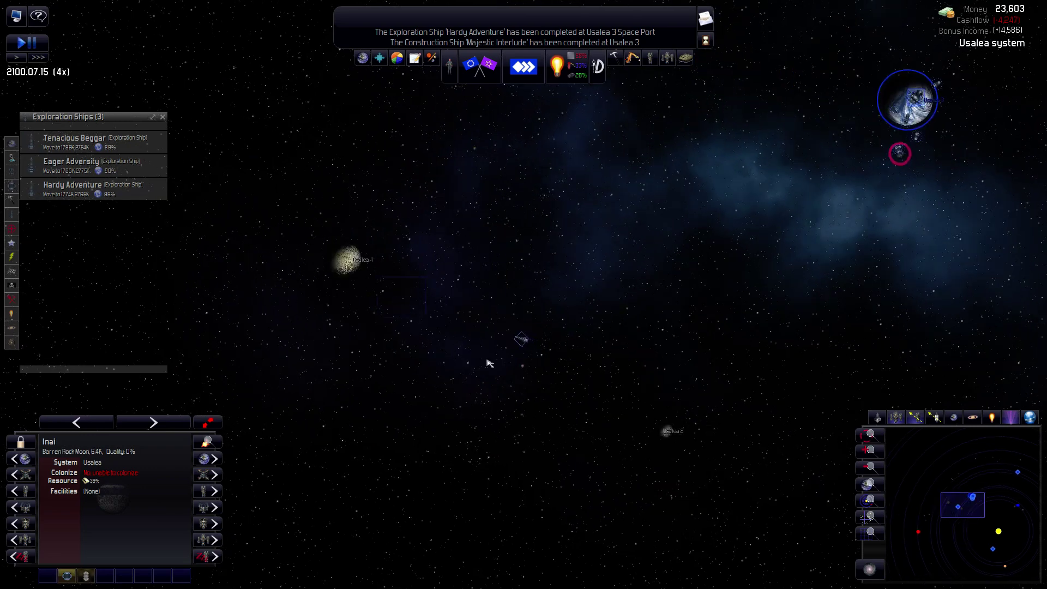
{"action": "left_click", "coordinate": [511, 338]}
{"action": "scroll", "coordinate": [532, 363], "scroll_direction": "down", "scroll_amount": 2}
{"action": "scroll", "coordinate": [630, 425], "scroll_direction": "down", "scroll_amount": 2}
Pause and send Hardy Adventure to a spot near Usalea 6.
{"action": "mouse_move", "coordinate": [630, 426]}
{"action": "left_mouse_down"}
{"action": "mouse_move", "coordinate": [508, 297]}
{"action": "mouse_move", "coordinate": [423, 169]}
{"action": "left_mouse_up"}
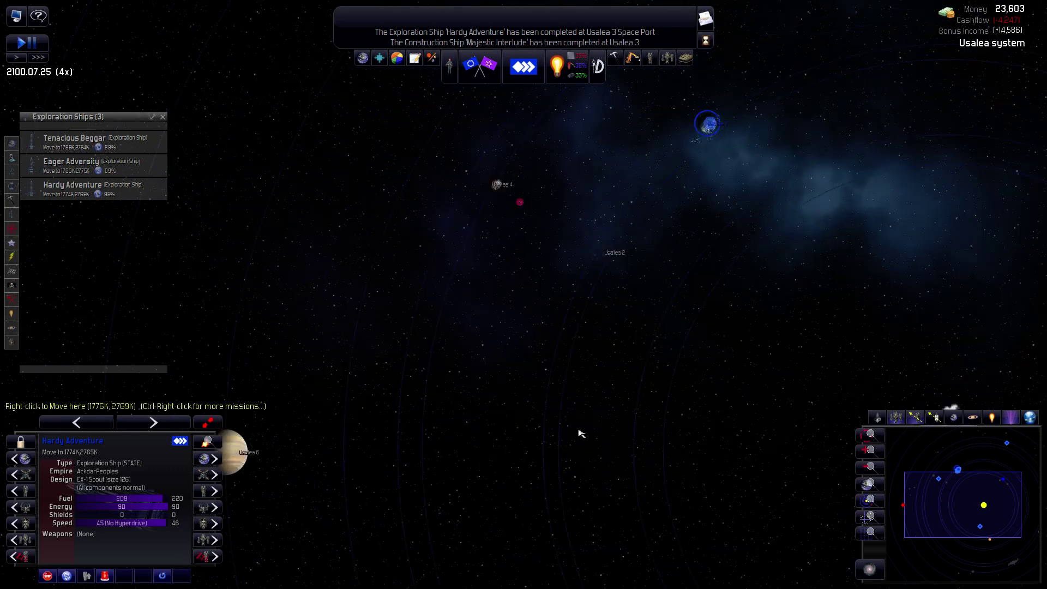
{"action": "key", "text": "space"}
{"action": "left_click", "coordinate": [542, 237]}
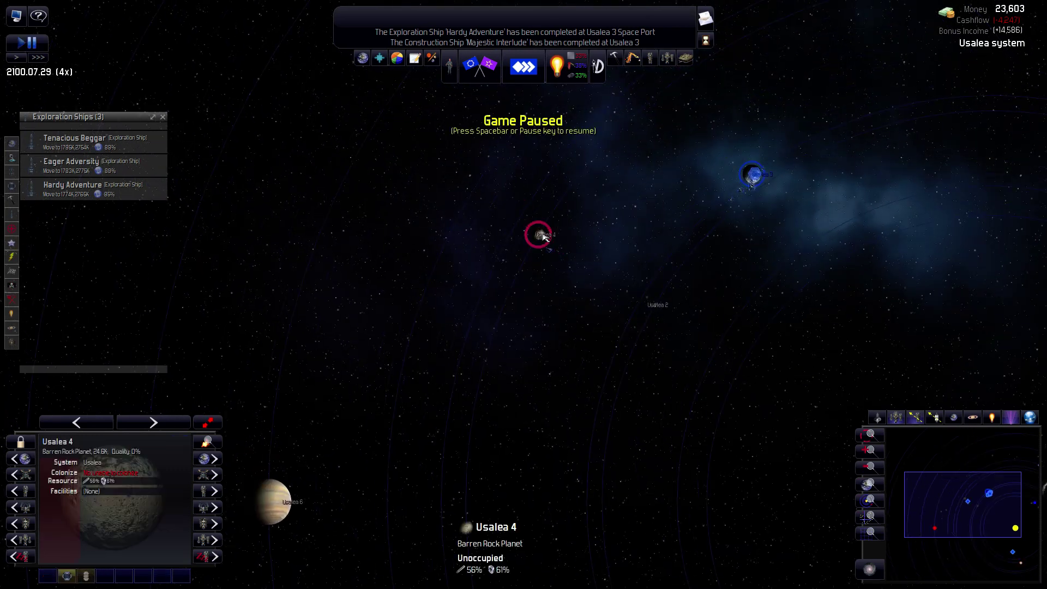
{"action": "left_click", "coordinate": [533, 245]}
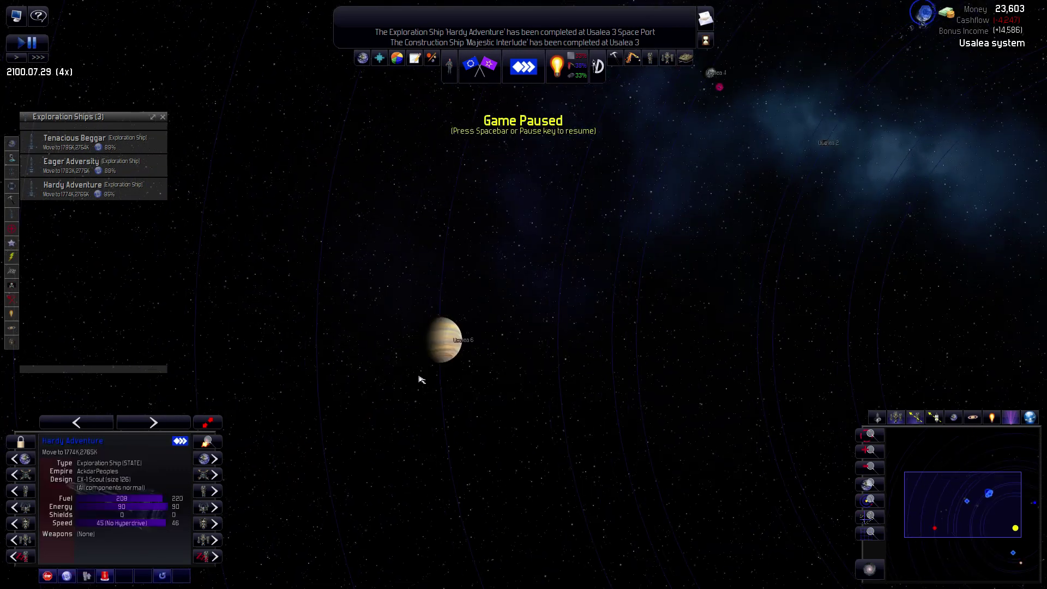
{"action": "right_click", "coordinate": [415, 377]}
{"action": "left_click", "coordinate": [438, 381]}
{"action": "mouse_move", "coordinate": [474, 367]}
{"action": "left_mouse_down"}
{"action": "mouse_move", "coordinate": [635, 252]}
{"action": "mouse_move", "coordinate": [478, 395]}
{"action": "left_mouse_up"}
{"action": "scroll", "coordinate": [479, 395], "scroll_direction": "up", "scroll_amount": 2}
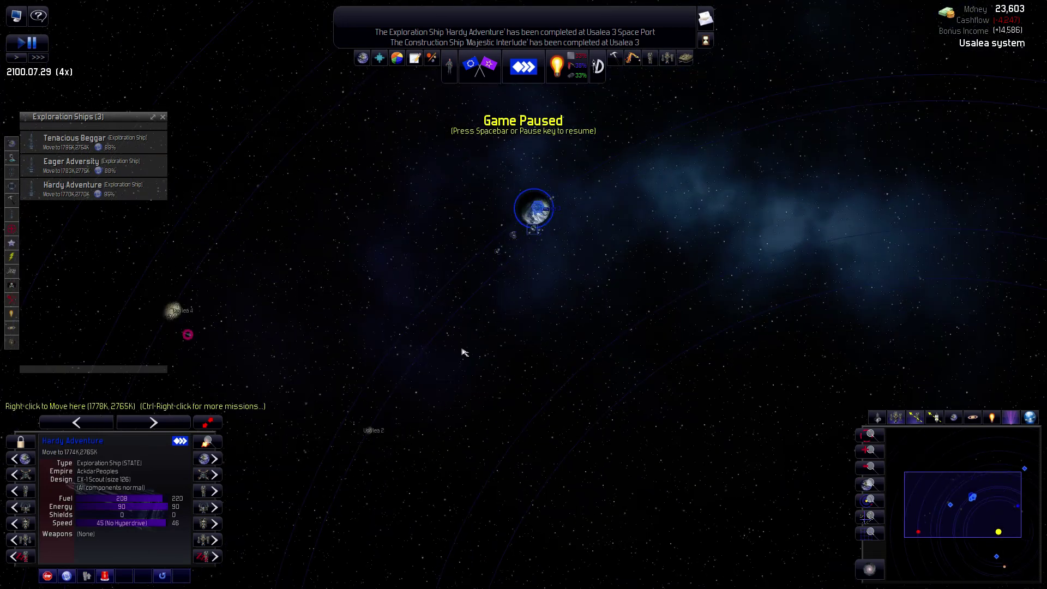
{"action": "scroll", "coordinate": [451, 286], "scroll_direction": "up", "scroll_amount": 1}
{"action": "scroll", "coordinate": [496, 270], "scroll_direction": "up", "scroll_amount": 1}
Check Majestic Interlude's mission, then inspect Usalea 2 for its queued Mining Station.
{"action": "left_click", "coordinate": [576, 191]}
{"action": "left_click_drag", "start_coordinate": [597, 232], "coordinate": [561, 411]}
{"action": "scroll", "coordinate": [561, 411], "scroll_direction": "up", "scroll_amount": 2}
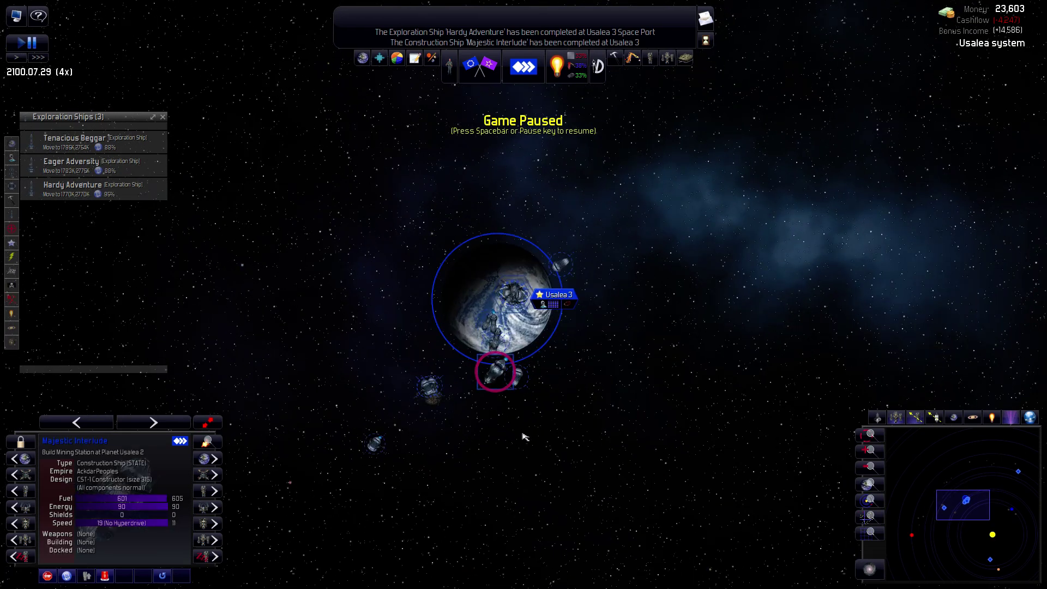
{"action": "left_click_drag", "start_coordinate": [515, 483], "coordinate": [591, 193]}
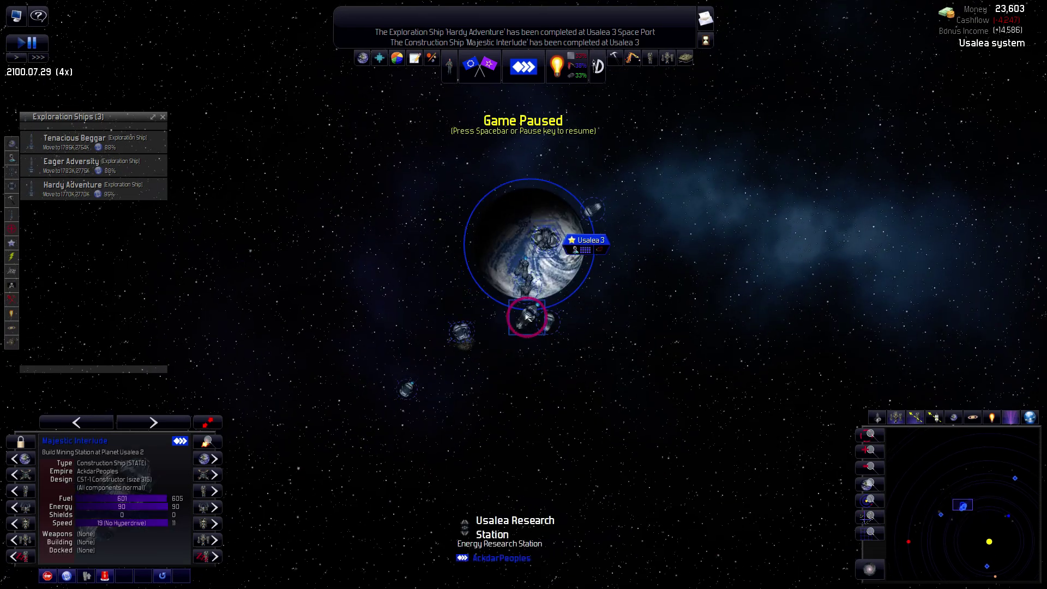
{"action": "scroll", "coordinate": [513, 395], "scroll_direction": "down", "scroll_amount": 1}
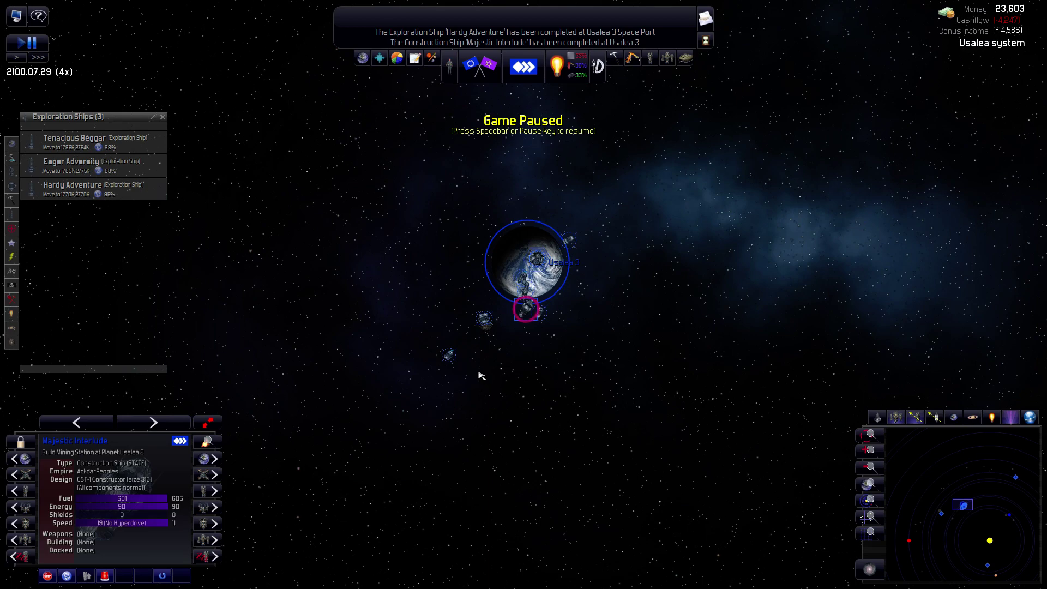
{"action": "left_click_drag", "start_coordinate": [522, 418], "coordinate": [596, 339]}
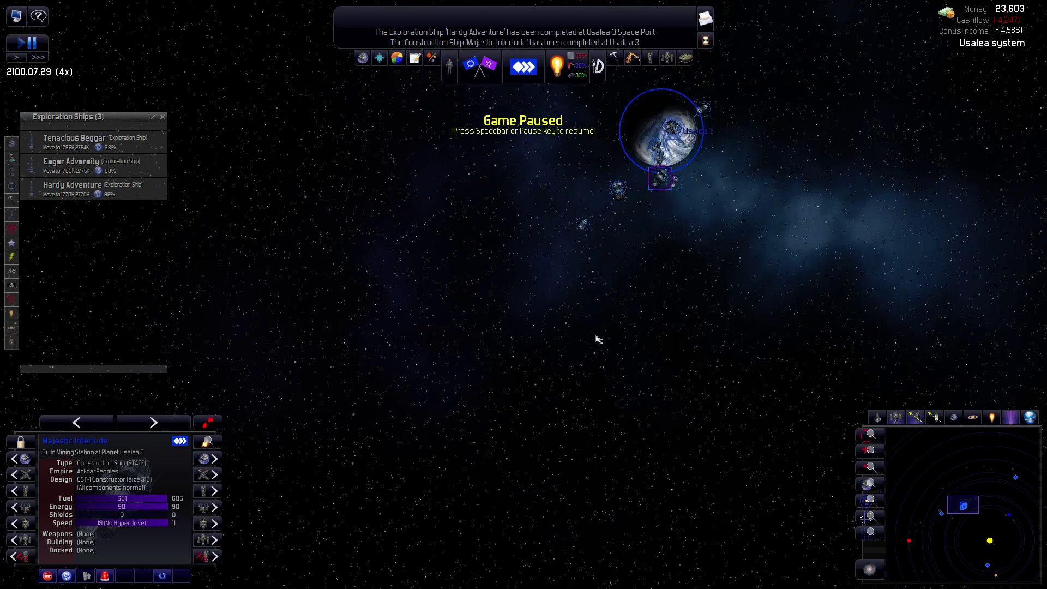
{"action": "left_click_drag", "start_coordinate": [413, 484], "coordinate": [532, 344]}
{"action": "left_click", "coordinate": [532, 345]}
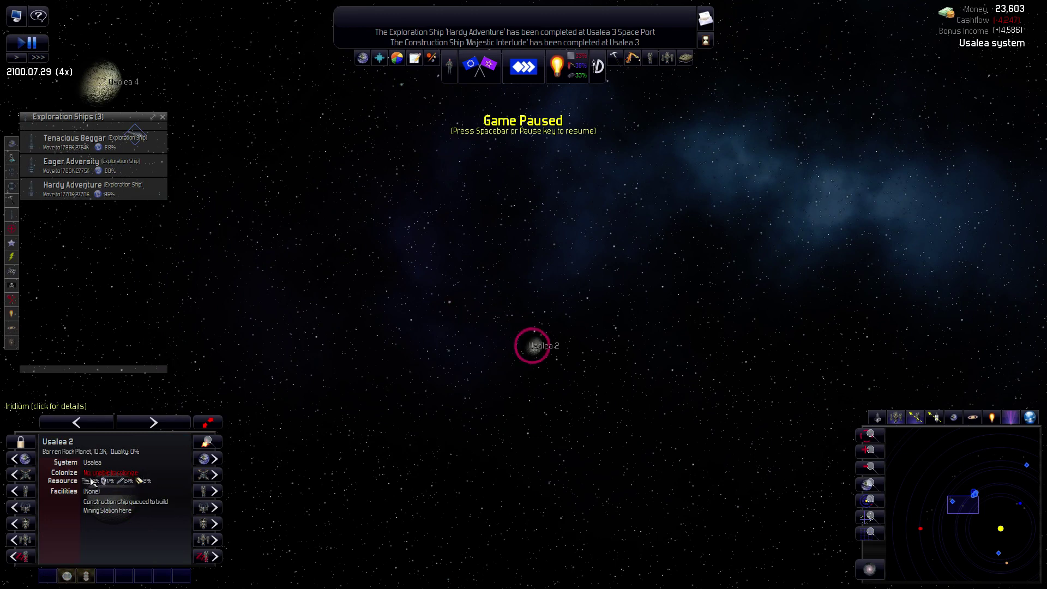
{"action": "left_click", "coordinate": [93, 483]}
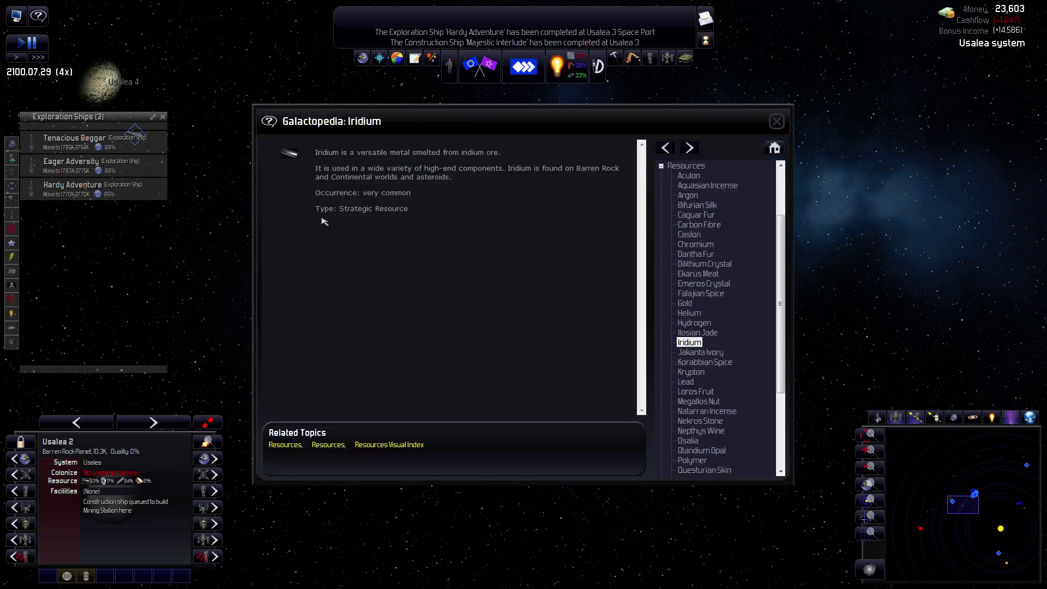
{"action": "left_click", "coordinate": [777, 122]}
{"action": "scroll", "coordinate": [512, 333], "scroll_direction": "down", "scroll_amount": 2}
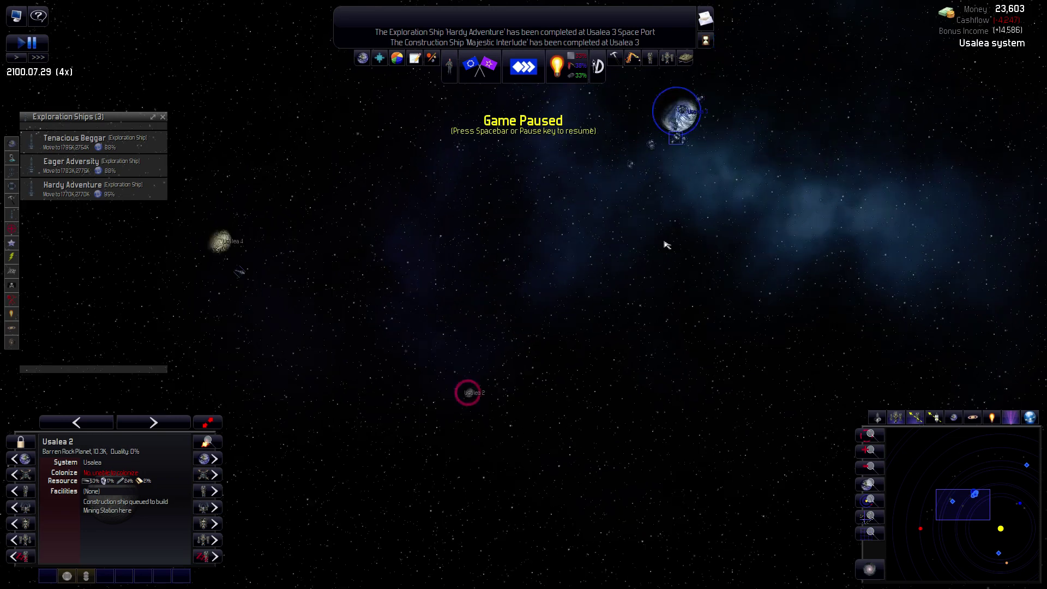
Select Usalea 2, let time run to 2100.08.14, then pause with the system in view.
{"action": "left_click", "coordinate": [475, 392]}
{"action": "left_click", "coordinate": [478, 394]}
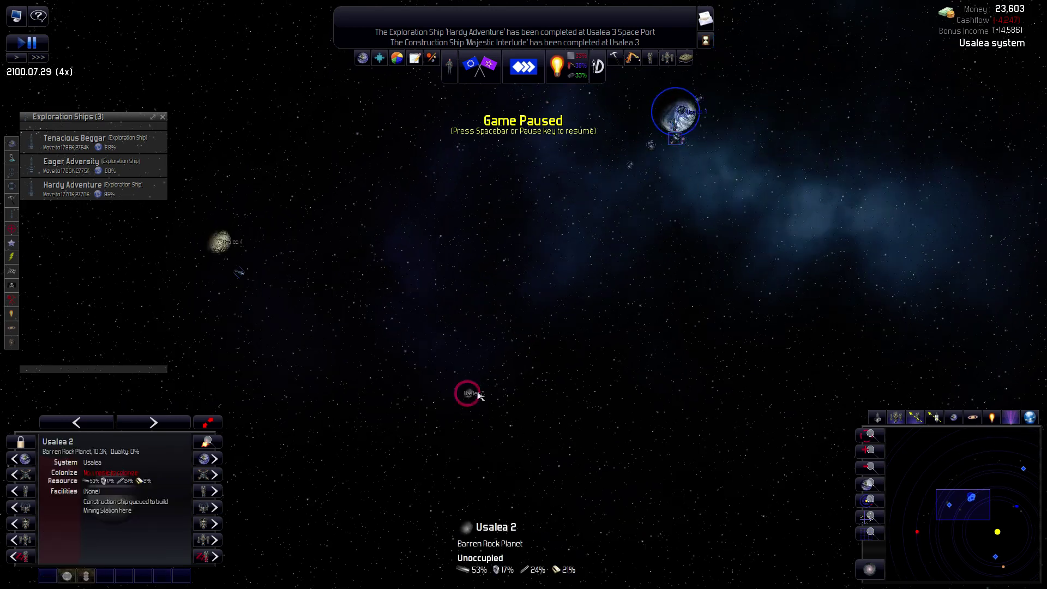
{"action": "key", "text": "space"}
{"action": "left_click_drag", "start_coordinate": [636, 300], "coordinate": [589, 270]}
{"action": "scroll", "coordinate": [589, 271], "scroll_direction": "down", "scroll_amount": 2}
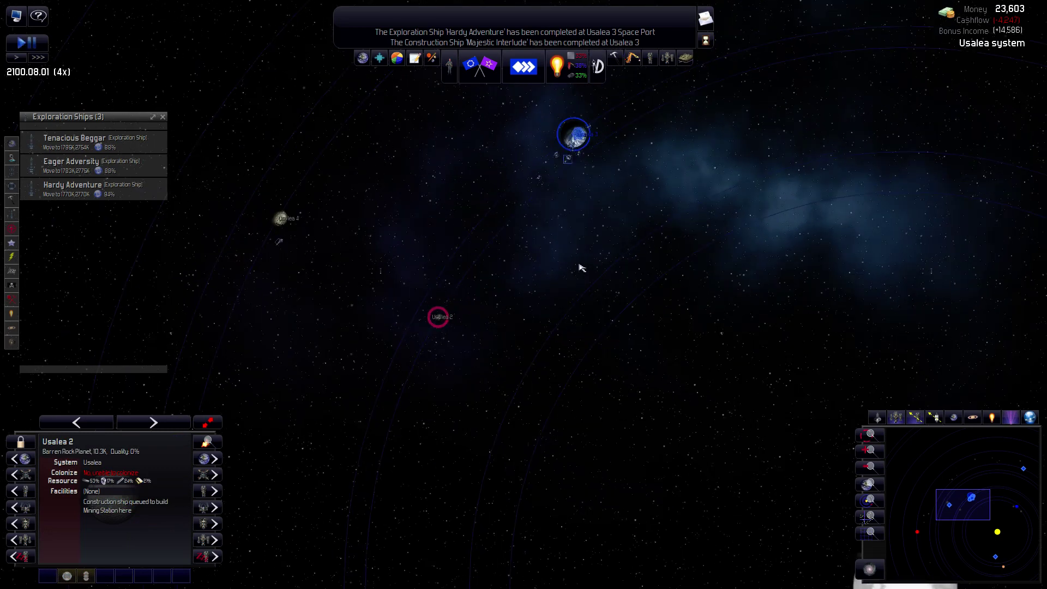
{"action": "left_click_drag", "start_coordinate": [584, 434], "coordinate": [484, 330]}
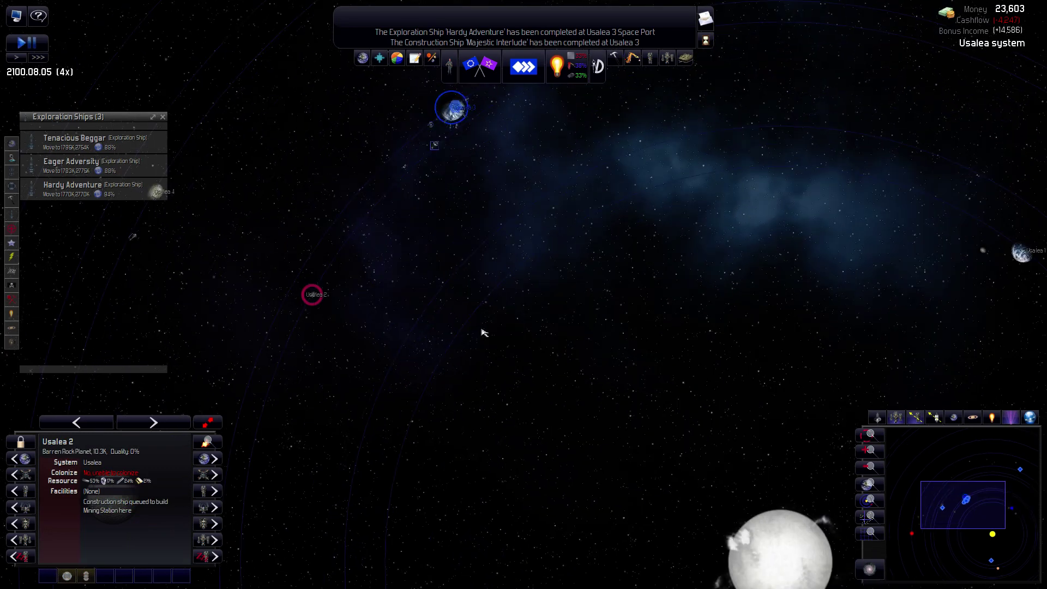
{"action": "scroll", "coordinate": [486, 330], "scroll_direction": "down", "scroll_amount": 2}
{"action": "scroll", "coordinate": [507, 290], "scroll_direction": "down", "scroll_amount": 1}
{"action": "scroll", "coordinate": [448, 292], "scroll_direction": "up", "scroll_amount": 1}
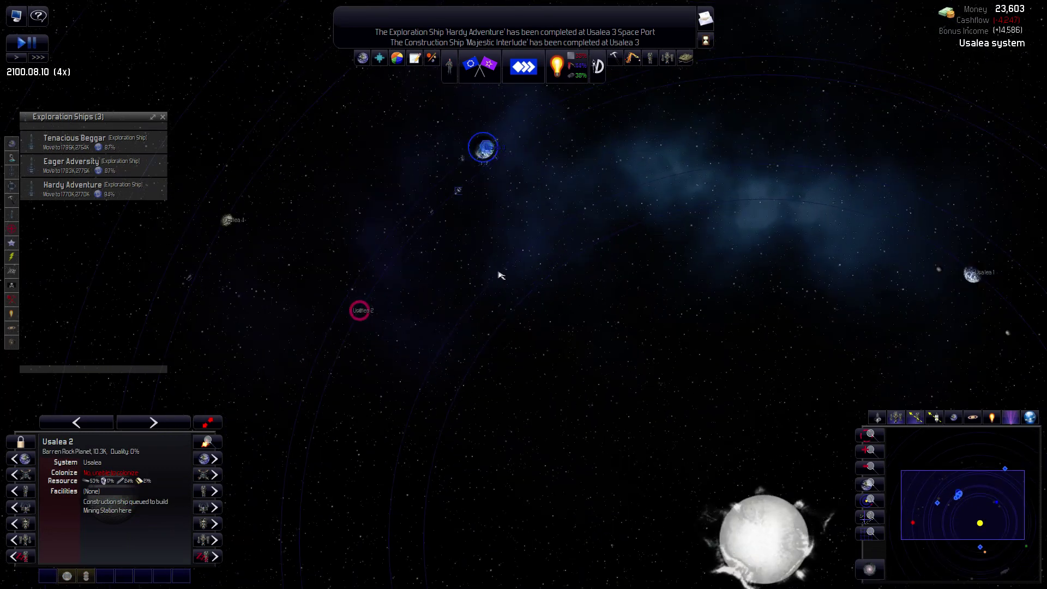
{"action": "scroll", "coordinate": [480, 246], "scroll_direction": "down", "scroll_amount": 1}
{"action": "key", "text": "space"}
{"action": "mouse_move", "coordinate": [537, 409]}
{"action": "left_mouse_down"}
{"action": "mouse_move", "coordinate": [514, 280]}
{"action": "mouse_move", "coordinate": [549, 322]}
{"action": "left_mouse_up"}
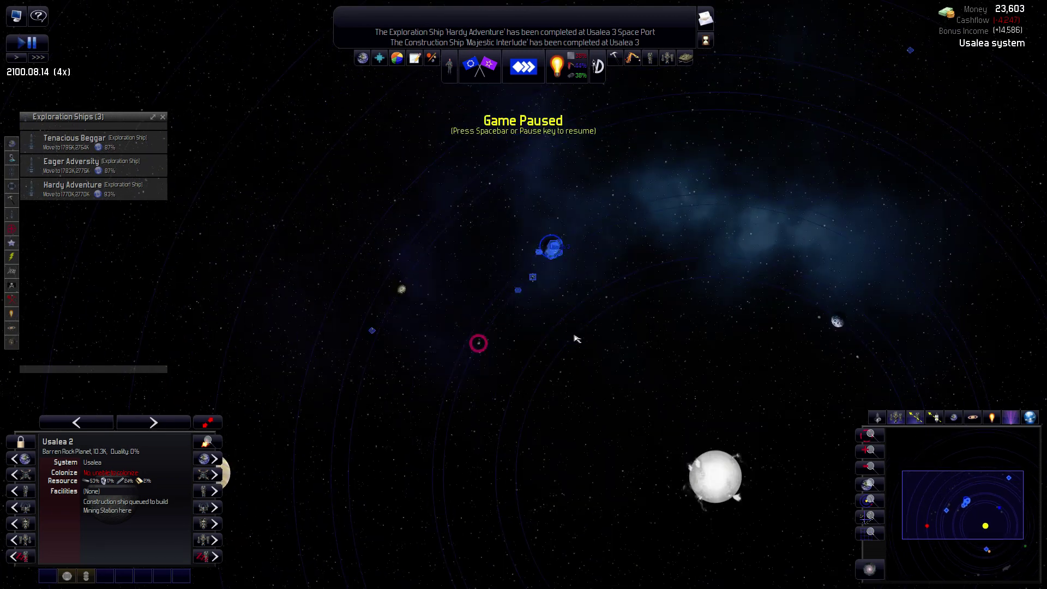
{"action": "scroll", "coordinate": [576, 338], "scroll_direction": "down", "scroll_amount": 1}
{"action": "scroll", "coordinate": [538, 281], "scroll_direction": "down", "scroll_amount": 1}
{"action": "scroll", "coordinate": [456, 261], "scroll_direction": "down", "scroll_amount": 1}
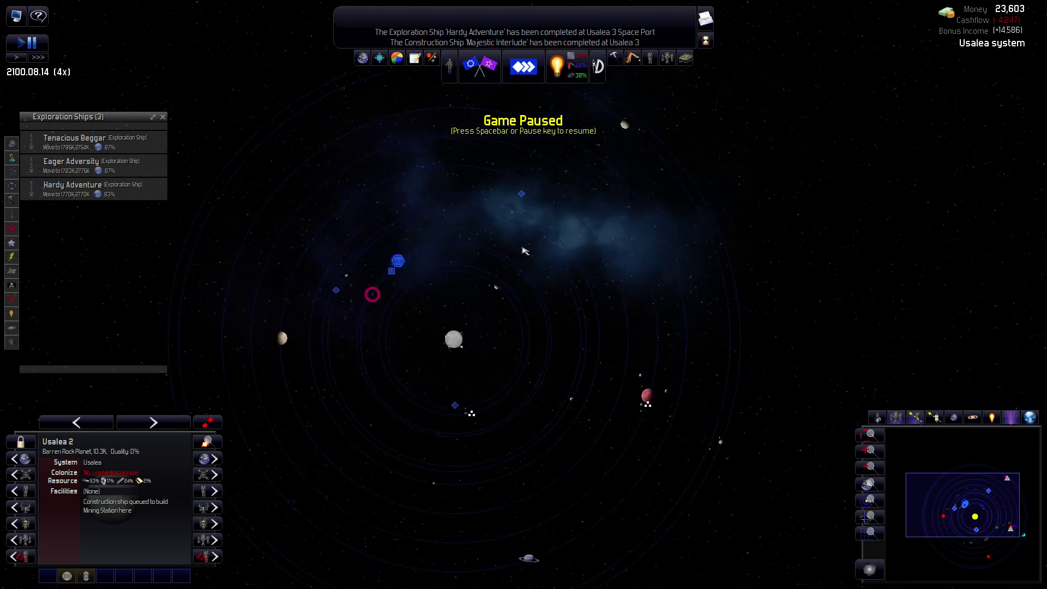
{"action": "scroll", "coordinate": [503, 364], "scroll_direction": "down", "scroll_amount": 1}
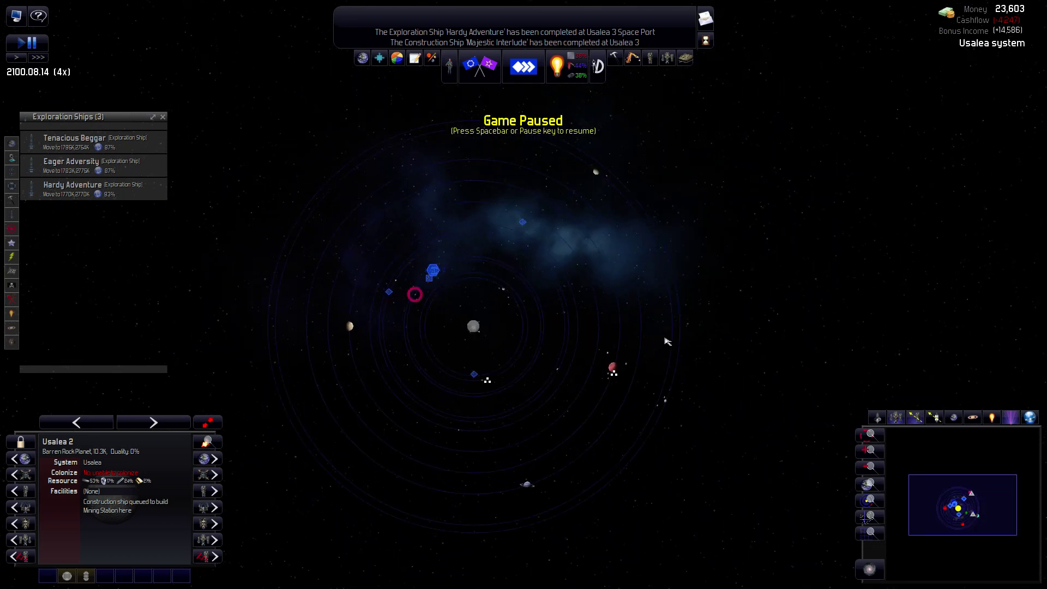
{"action": "scroll", "coordinate": [532, 294], "scroll_direction": "up", "scroll_amount": 1}
{"action": "scroll", "coordinate": [573, 327], "scroll_direction": "up", "scroll_amount": 1}
{"action": "scroll", "coordinate": [605, 344], "scroll_direction": "up", "scroll_amount": 1}
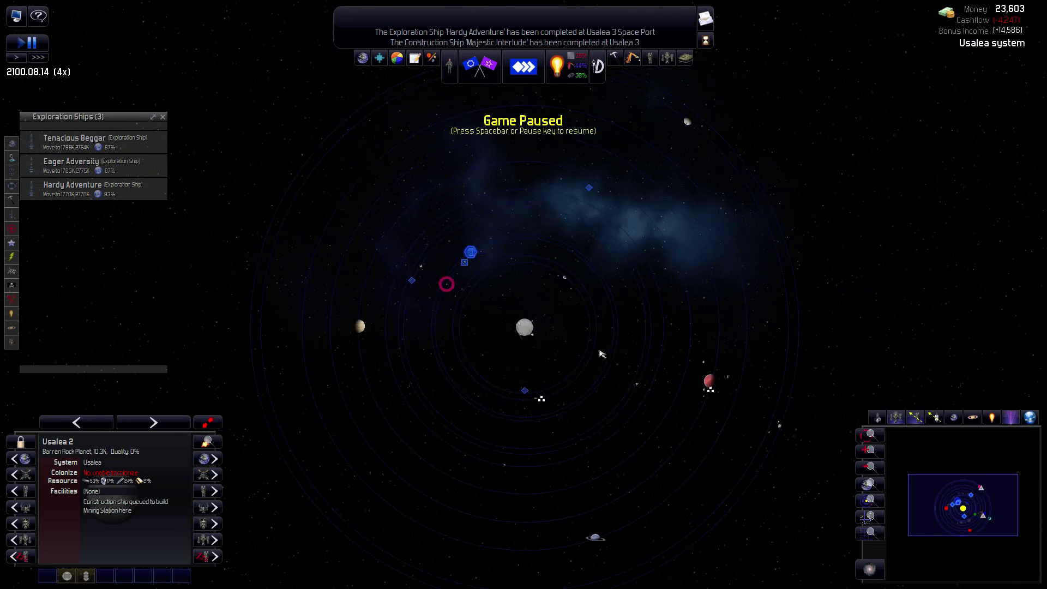